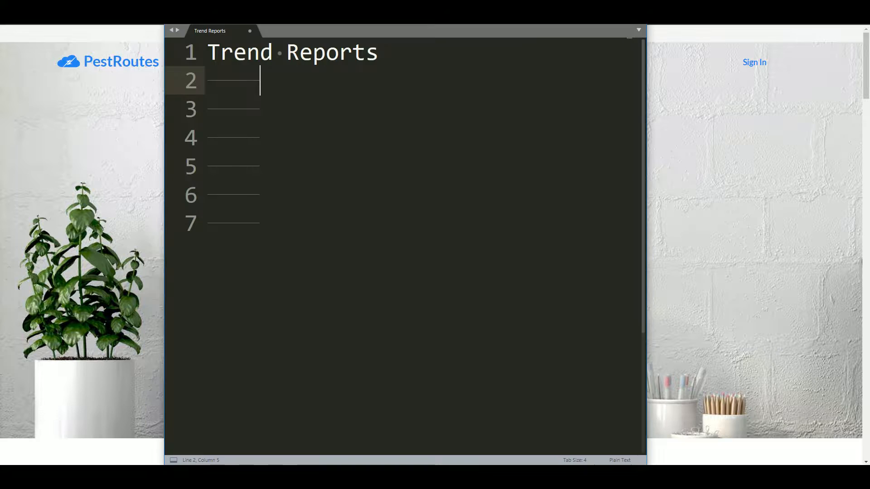
Undo the deletions under Trend Reports to restore the six outline items from Structures through Office and Customer Reports
left_click(279, 371)
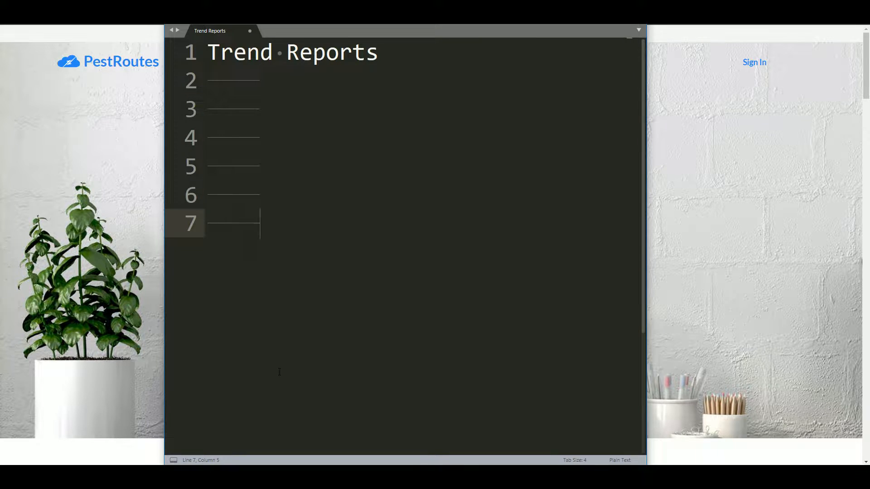
key("ctrl+z")
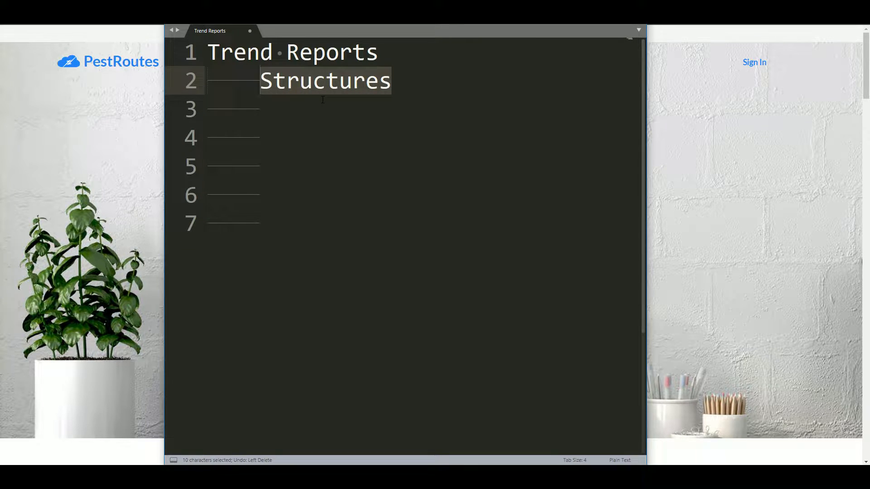
key("ctrl+z")
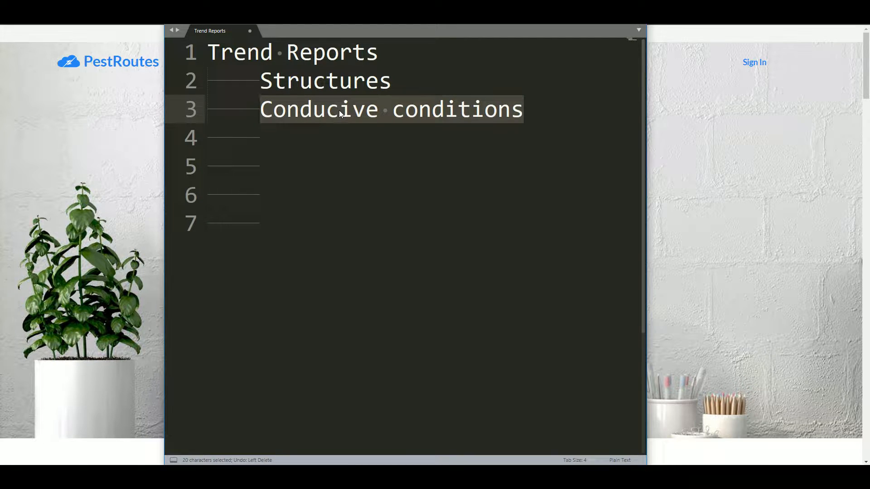
key("ctrl+z")
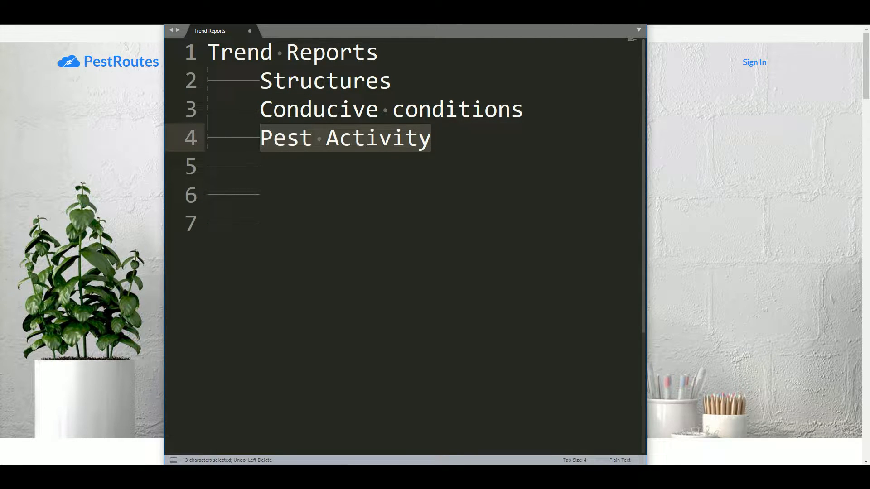
key("ctrl+z")
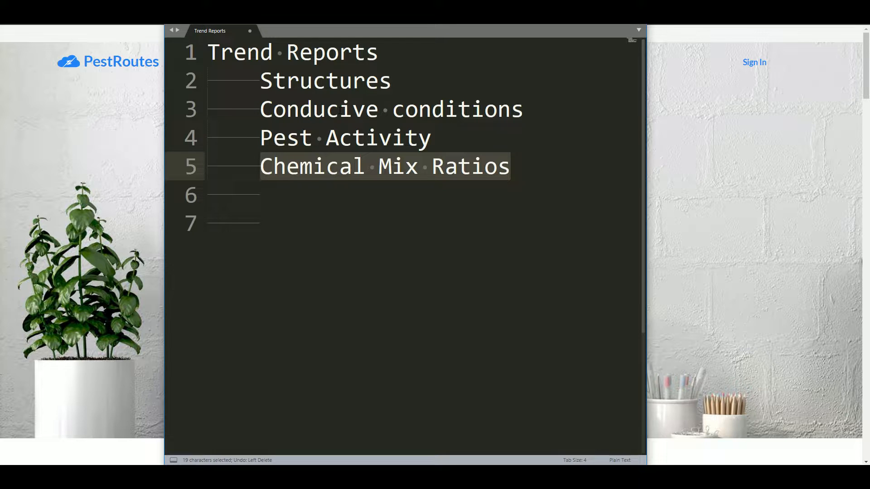
key("ctrl+z")
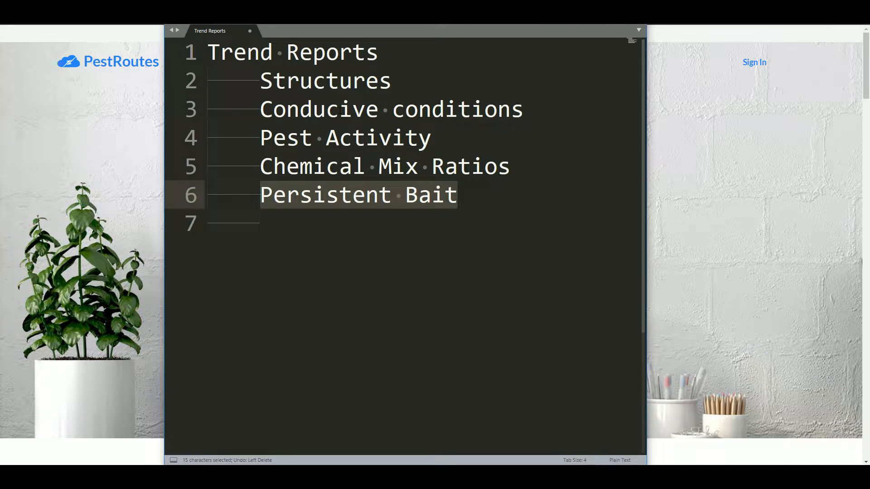
key("ctrl+z")
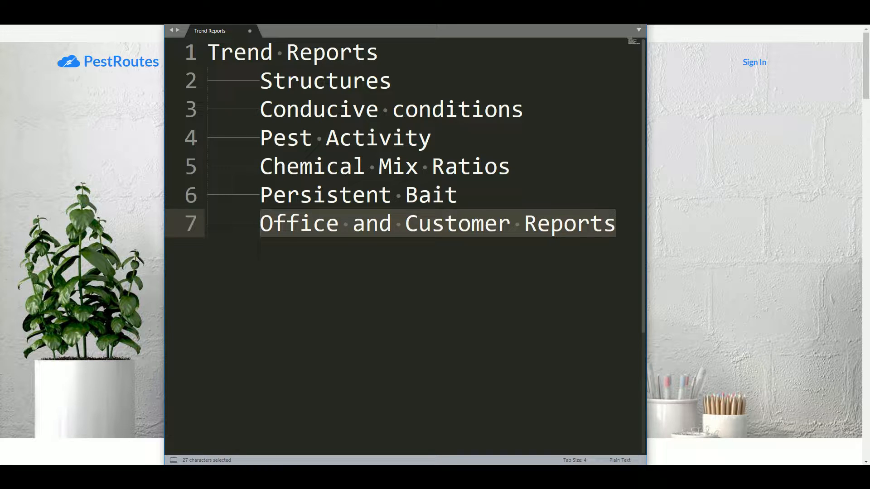
Switch to PestRoutes and open the Structure Templates settings in the admin Customer Preferences
key("alt+Tab")
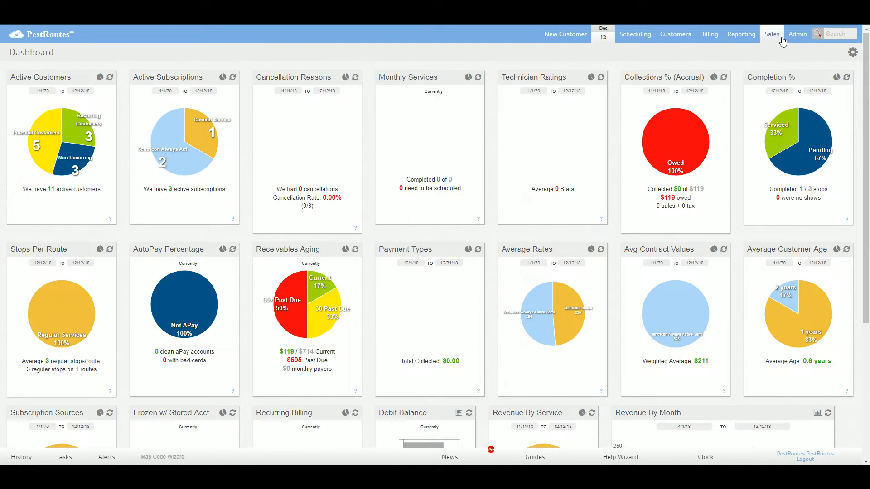
left_click(791, 37)
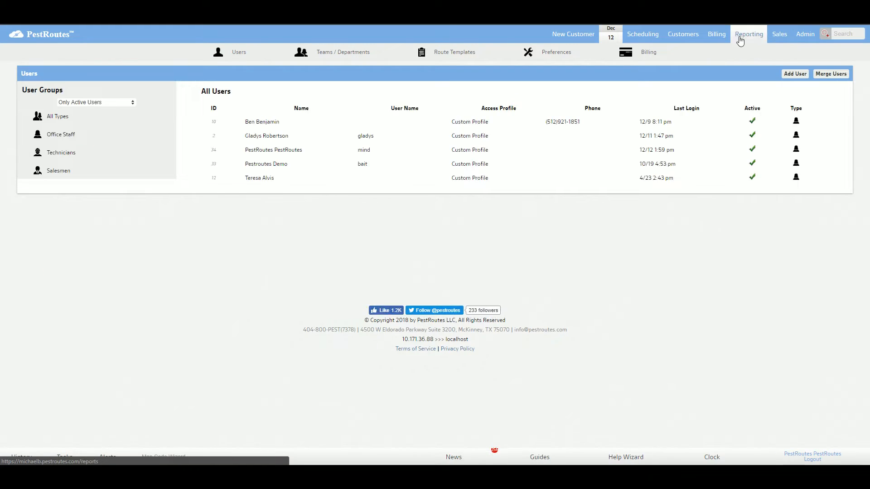
left_click(567, 52)
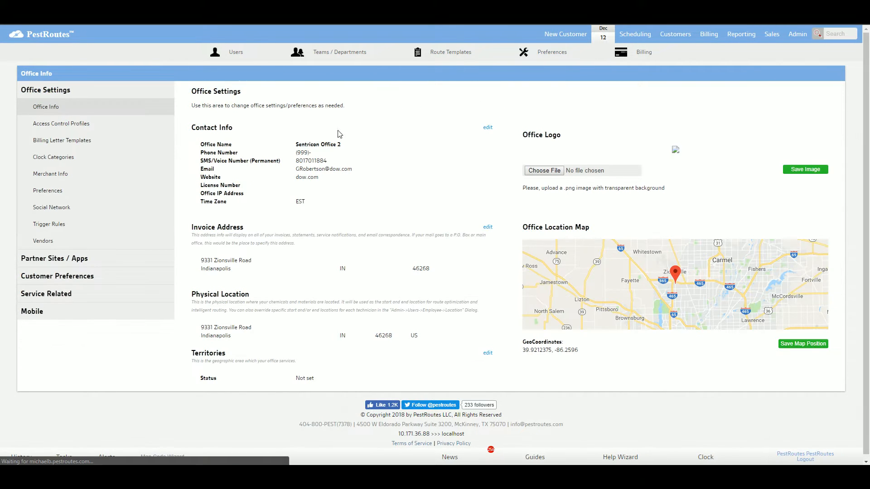
left_click(68, 276)
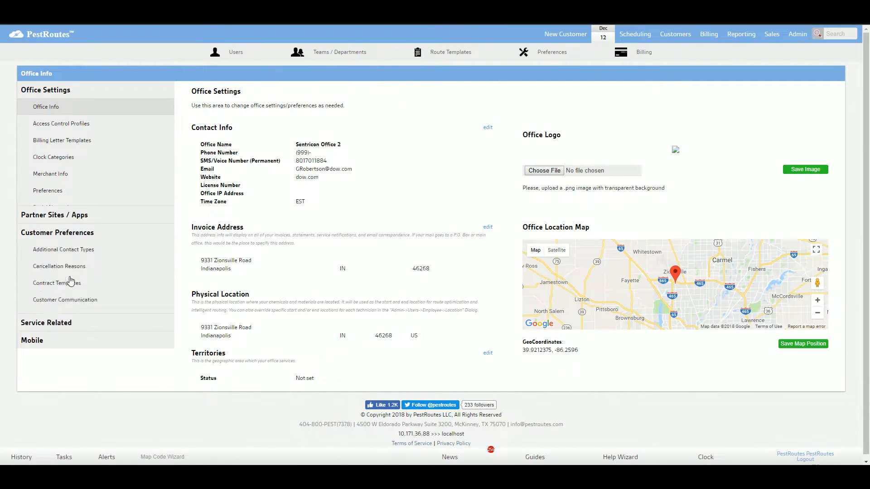
left_click(70, 362)
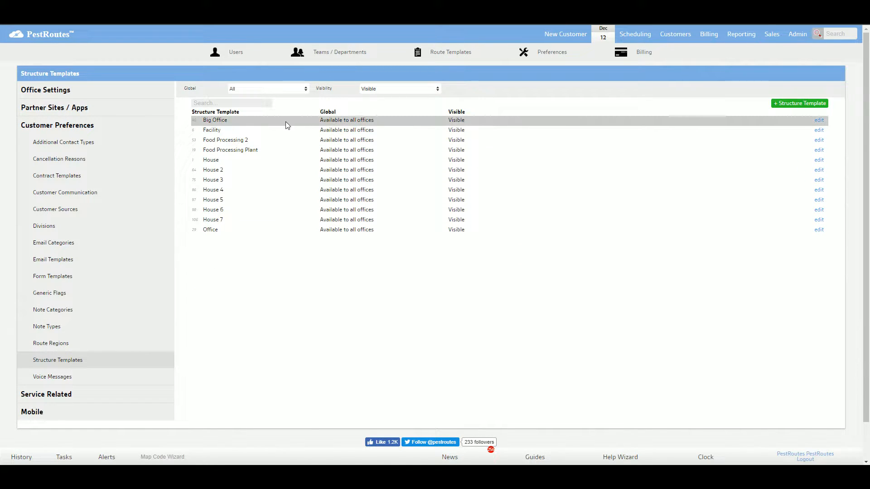
Expand the Big Office and House structure templates to examine how their floors and rooms are nested
left_click(286, 121)
left_click(200, 133)
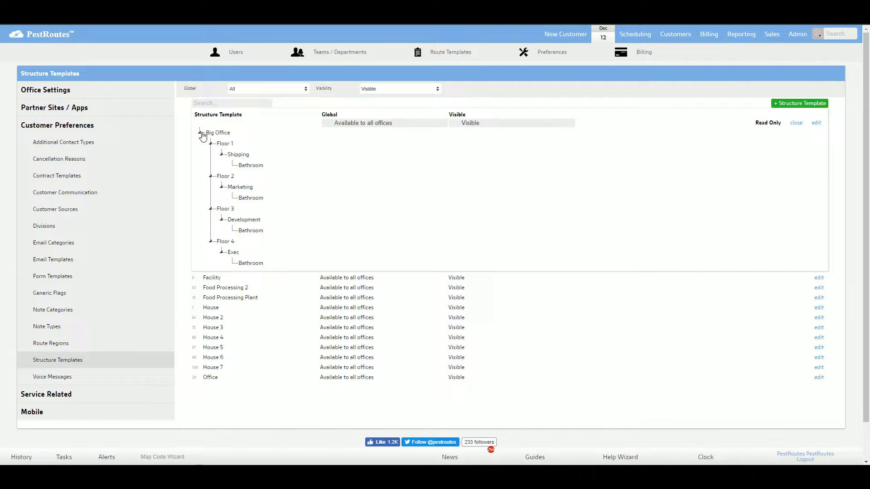
left_click(209, 307)
left_click(200, 174)
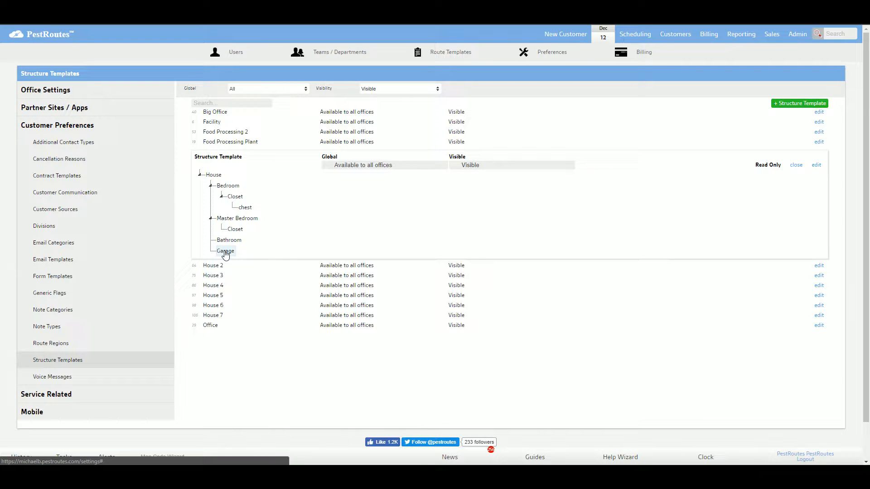
Create a new structure template and name its root structure House 8
left_click(790, 103)
left_click(230, 133)
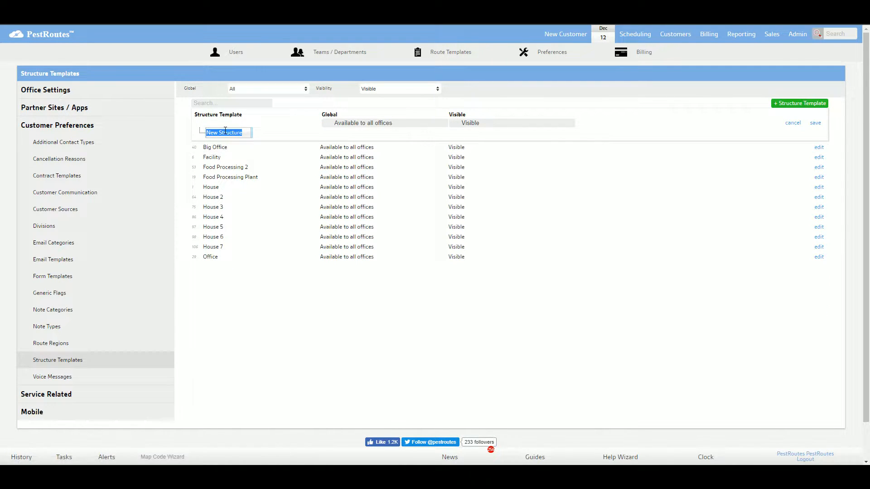
type("House 8")
key("Return")
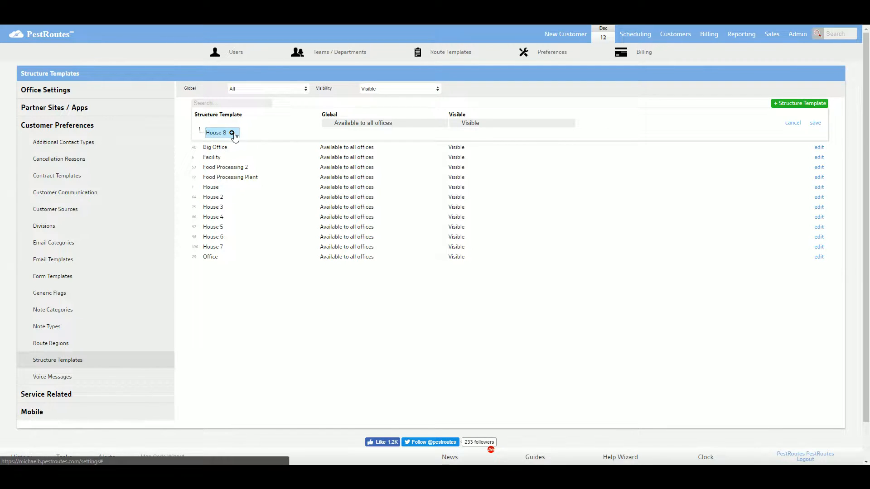
Add two substructures named Floor 1 and Floor 2 directly under House 8
left_click(232, 132)
left_click(232, 143)
type("Baor 1")
key("Return")
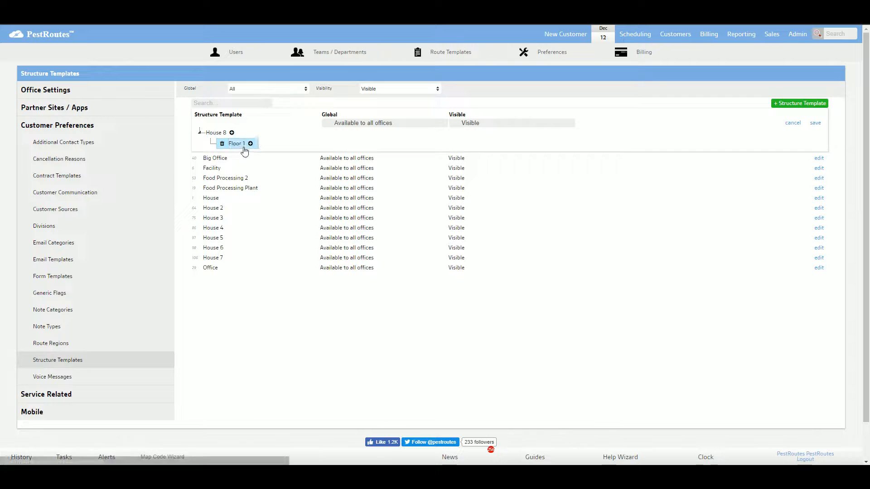
left_click(231, 133)
left_click(233, 154)
type("Floor 2")
key("Return")
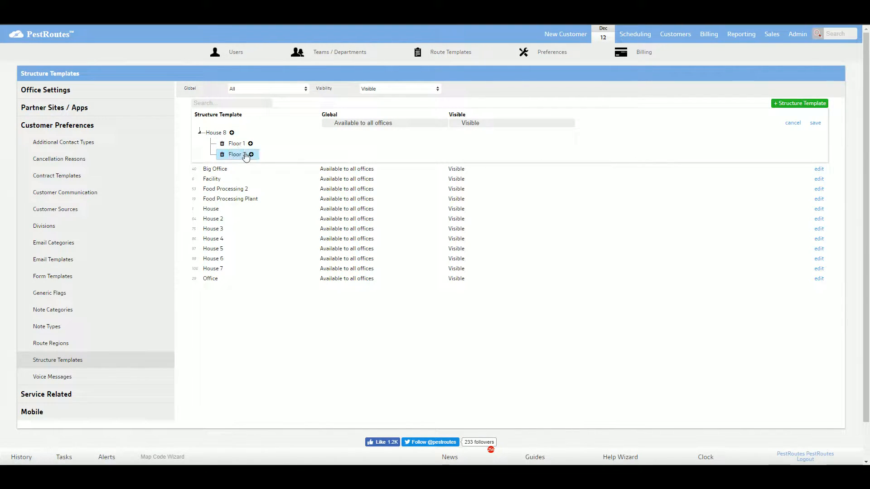
left_click(232, 132)
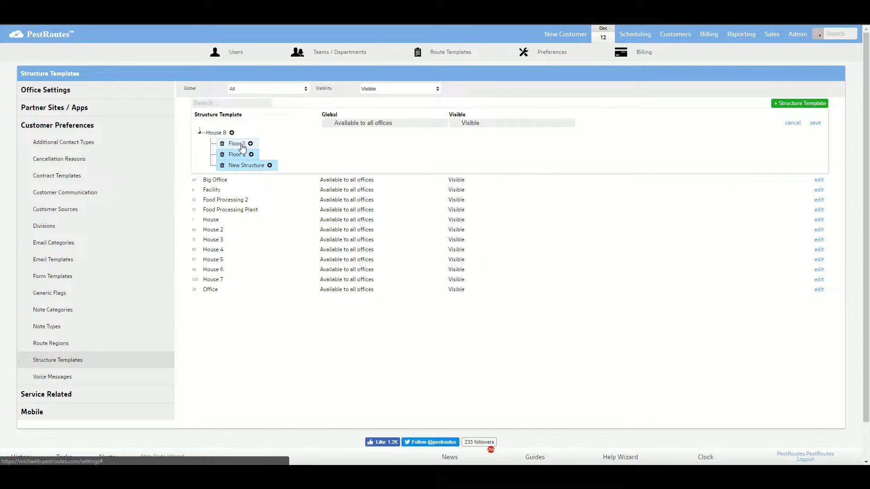
double_click(254, 166)
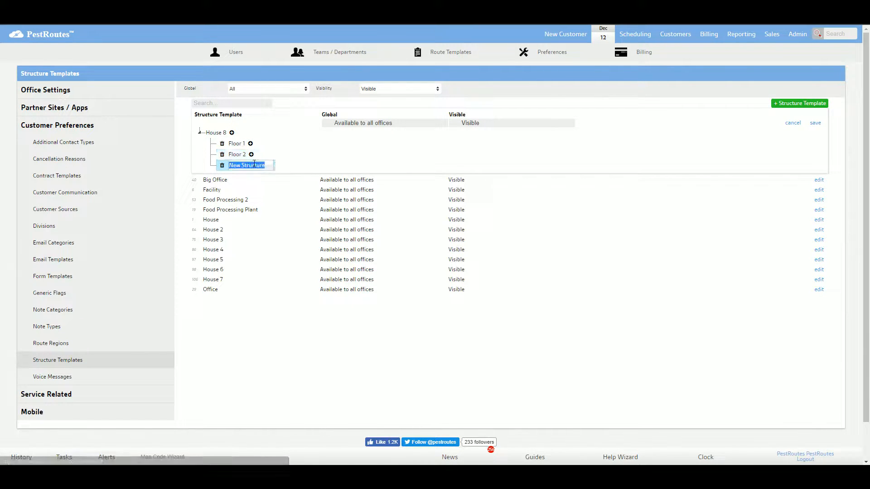
left_click(222, 166)
double_click(251, 154)
key("Return")
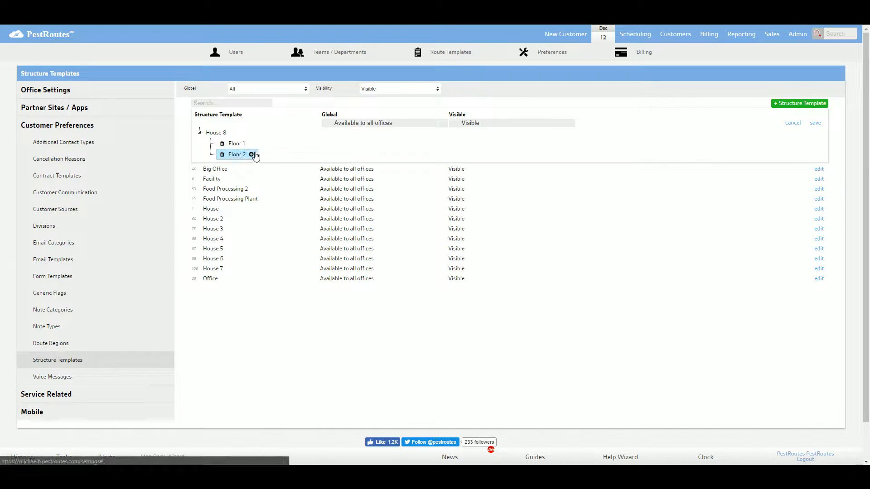
Add substructures named Bedroom and Game Room under Floor 2
left_click(250, 154)
double_click(251, 165)
type("Bedroom")
key("Return")
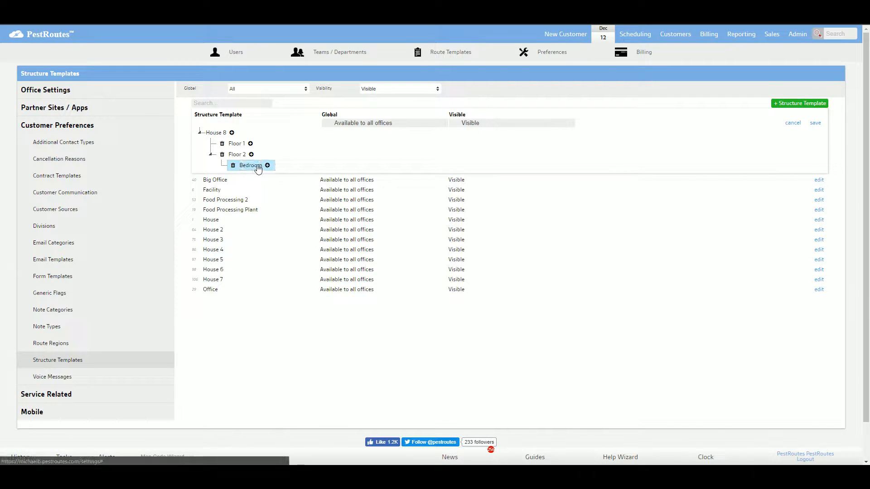
left_click(251, 154)
double_click(253, 177)
type("Game Room")
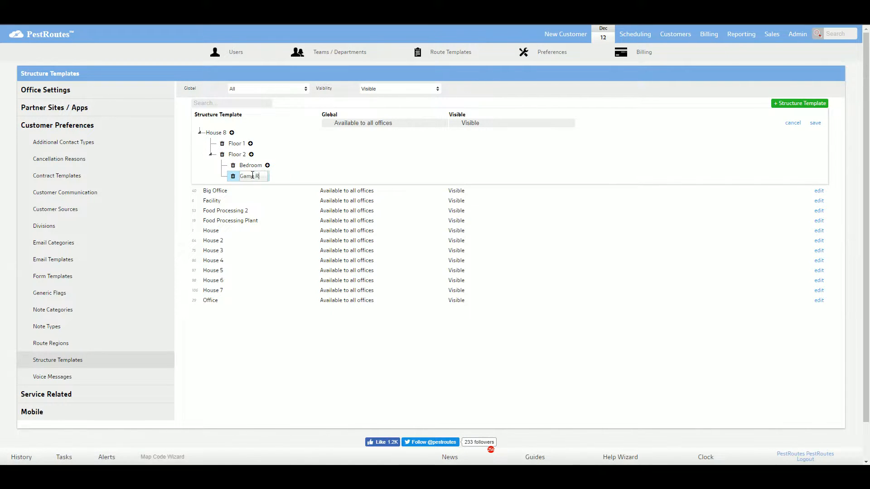
key("Return")
Add substructures named Guest Bath and Guest Bedroom under Floor 2
left_click(251, 155)
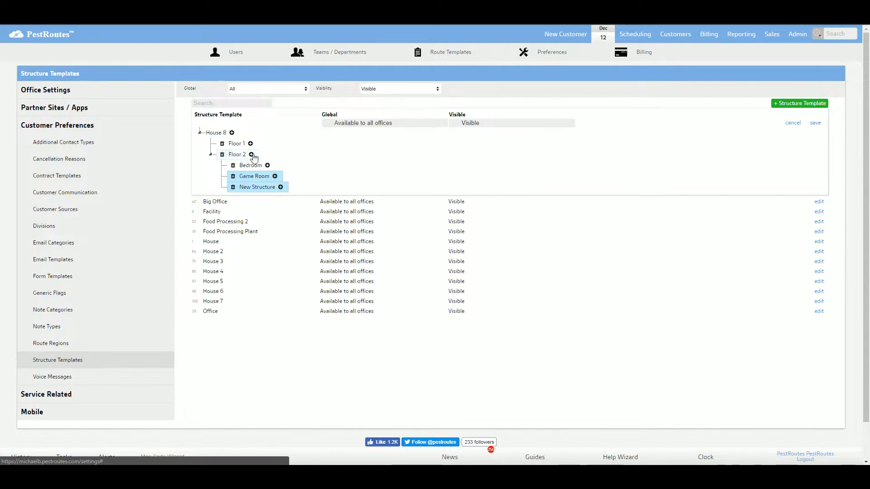
double_click(253, 187)
type("Guest Bath")
key("Return")
left_click(251, 155)
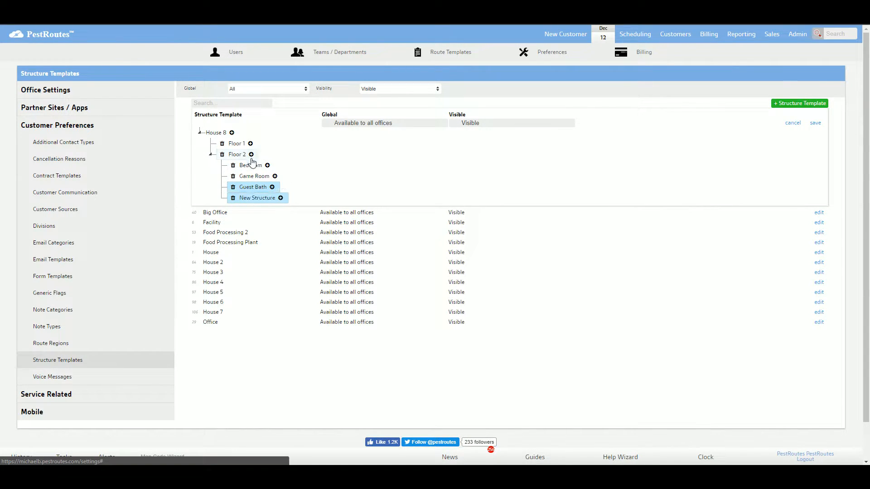
double_click(251, 198)
type("Guest Bedroom")
key("Return")
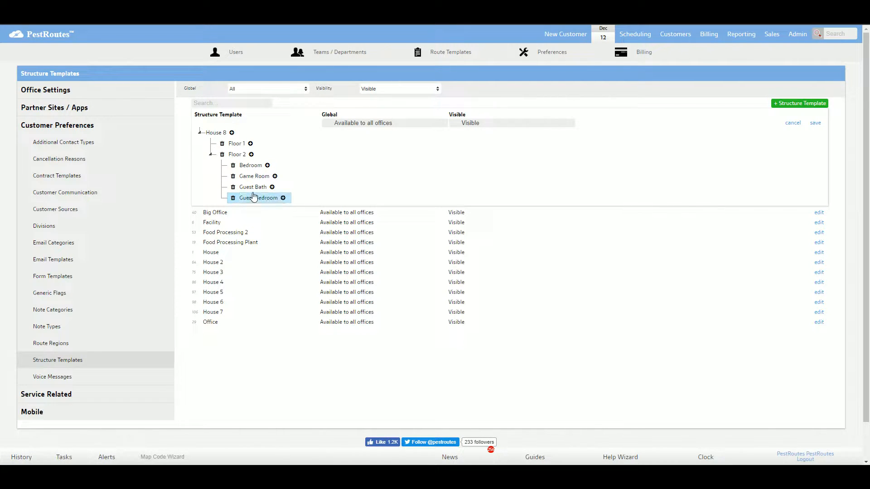
Add a substructure named Closet under the Floor 2 Bedroom
left_click(267, 165)
double_click(262, 177)
type("Closet")
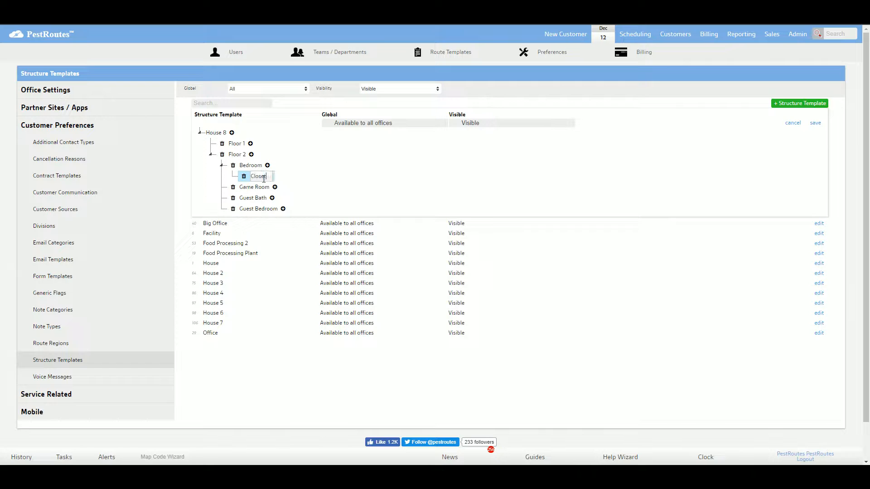
key("Return")
Add a substructure named Master Bedroom under Floor 1
left_click(250, 144)
double_click(247, 154)
type("master Bedroom")
key("Delete")
type("M")
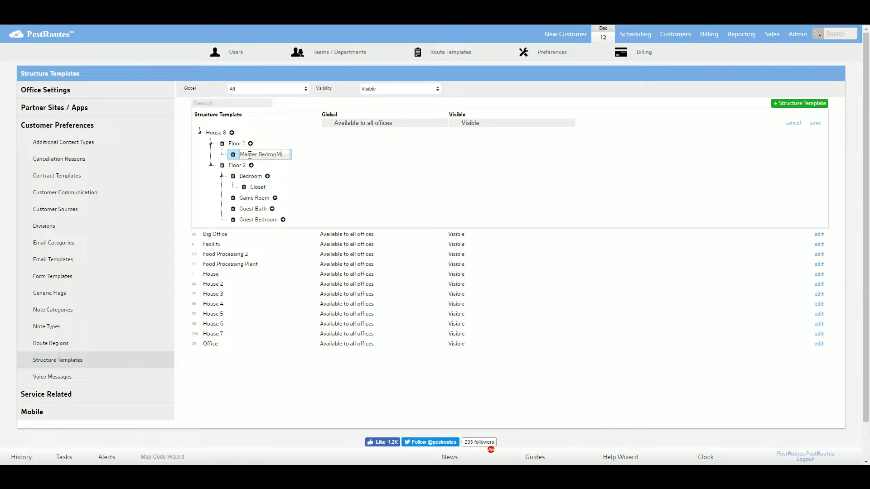
key("Return")
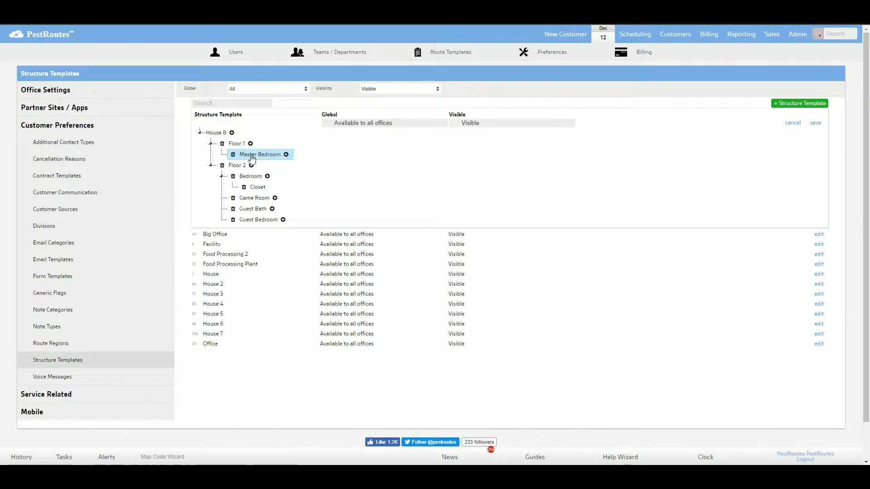
Add a substructure named Walk-in Closet under the Master Bedroom
left_click(286, 154)
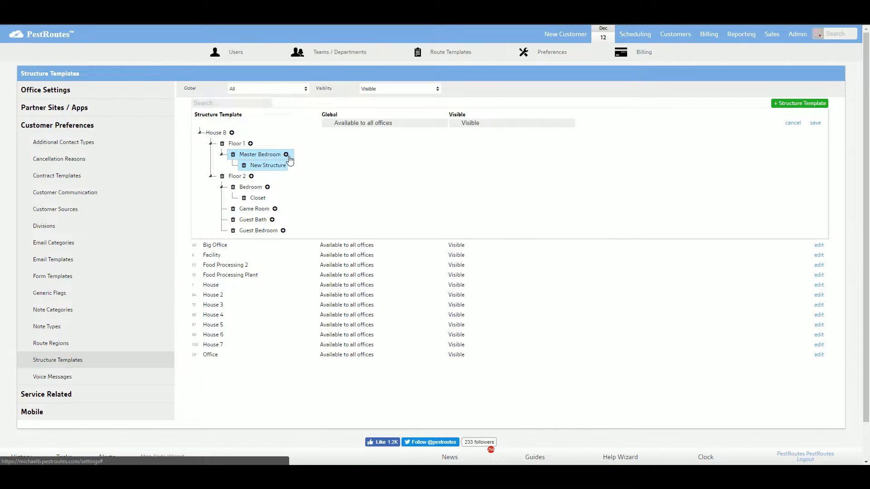
type("Walk")
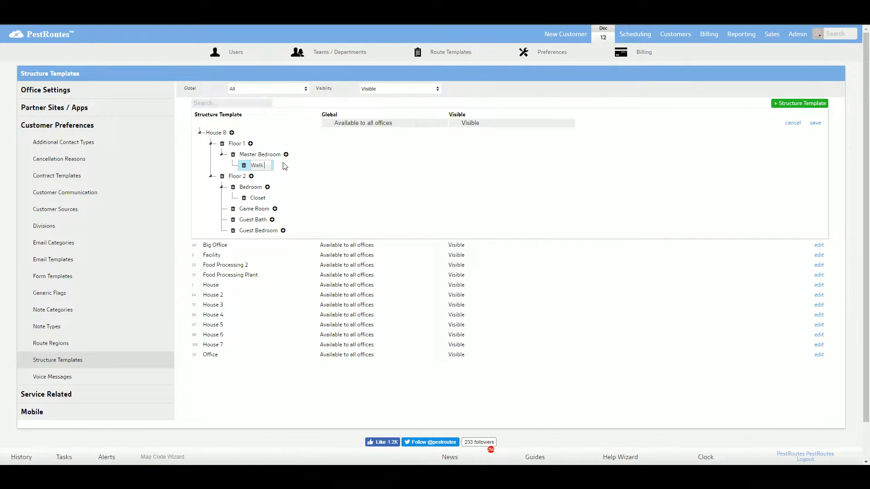
type("-in Closet")
key("Return")
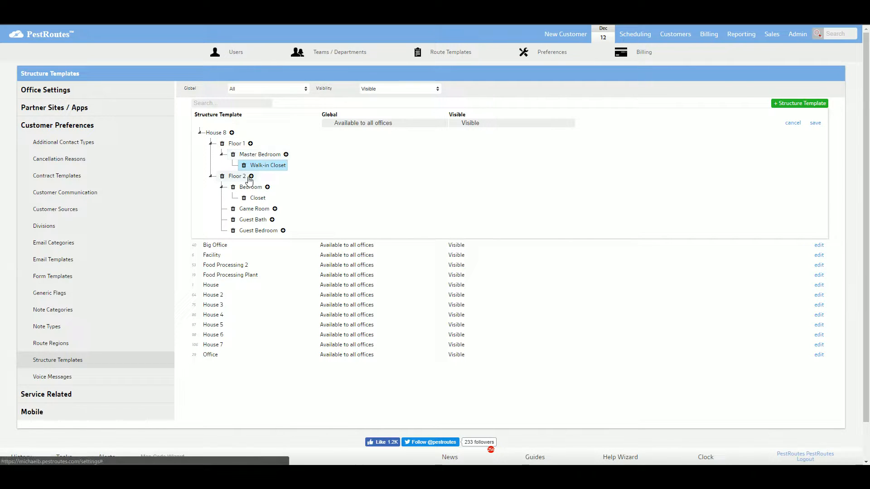
Add a Living Room under Floor 1, without any substructure of its own
left_click(250, 144)
type("Lin")
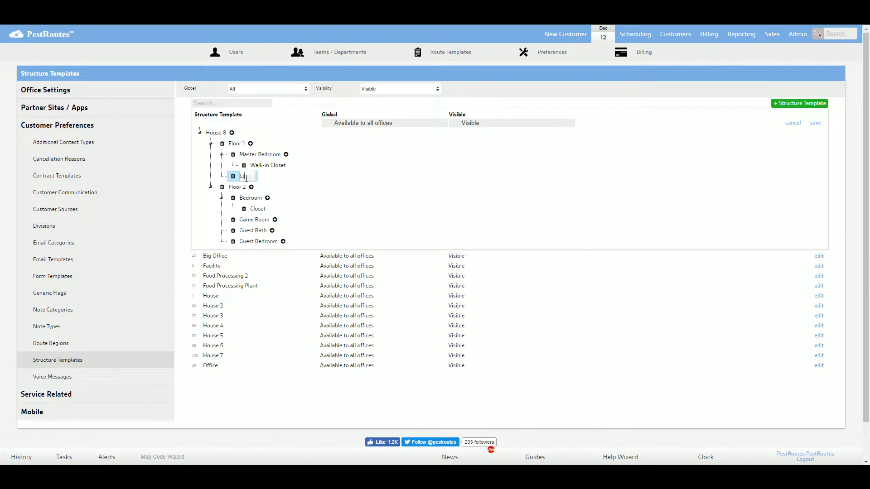
type("ing Room")
key("Return")
left_click(275, 176)
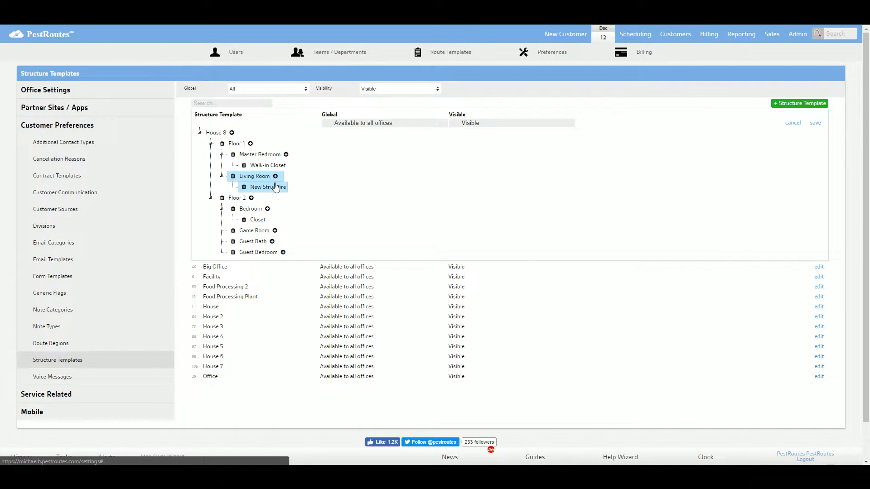
left_click(244, 187)
Add another substructure under Floor 1, after the Living Room, named Kitchet
left_click(250, 144)
type("Kitchen")
key("Return")
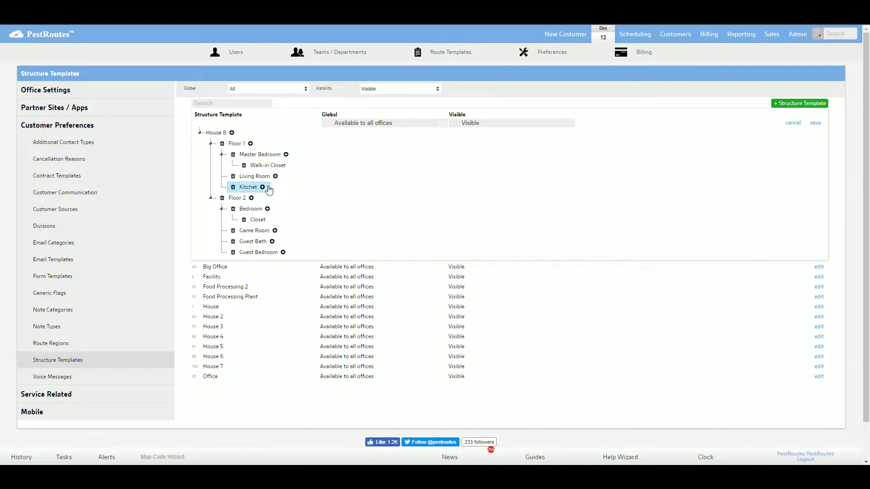
Add a substructure named Pantry under the Kitchet and save the House 8 structure template
left_click(262, 187)
type("Pantry")
key("Return")
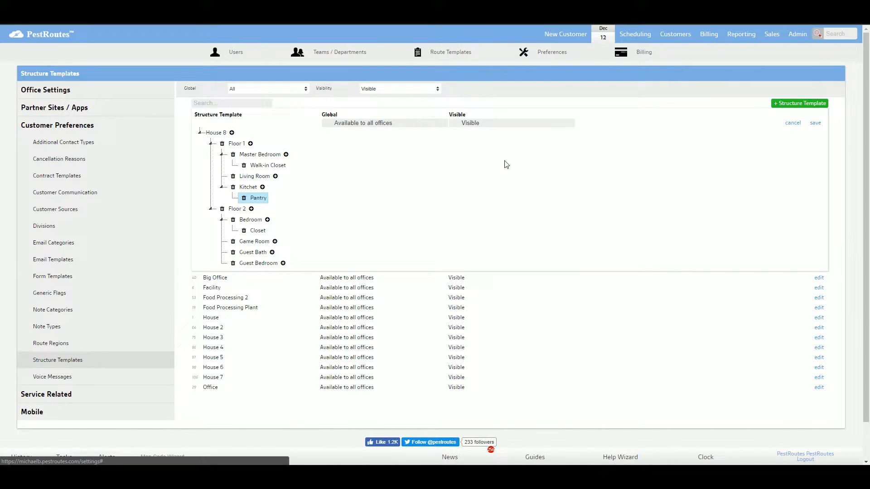
left_click(814, 123)
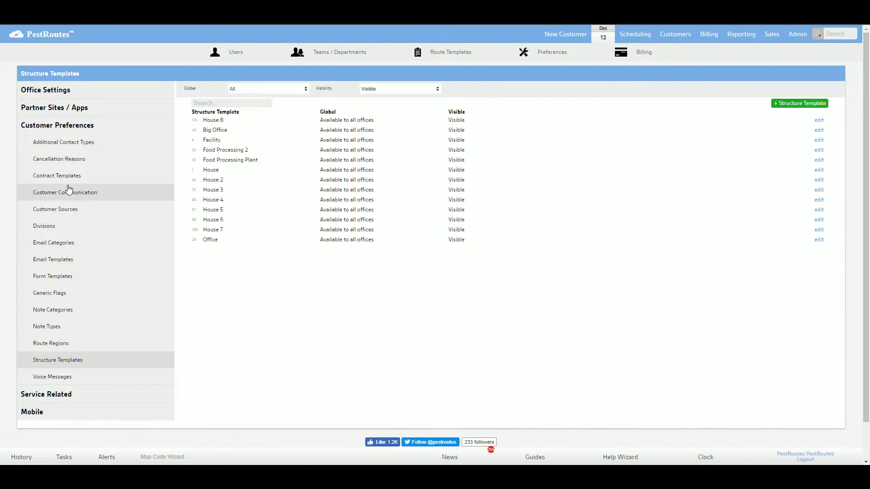
Open the list of condition types in the service-related preferences
left_click(65, 395)
left_click(77, 211)
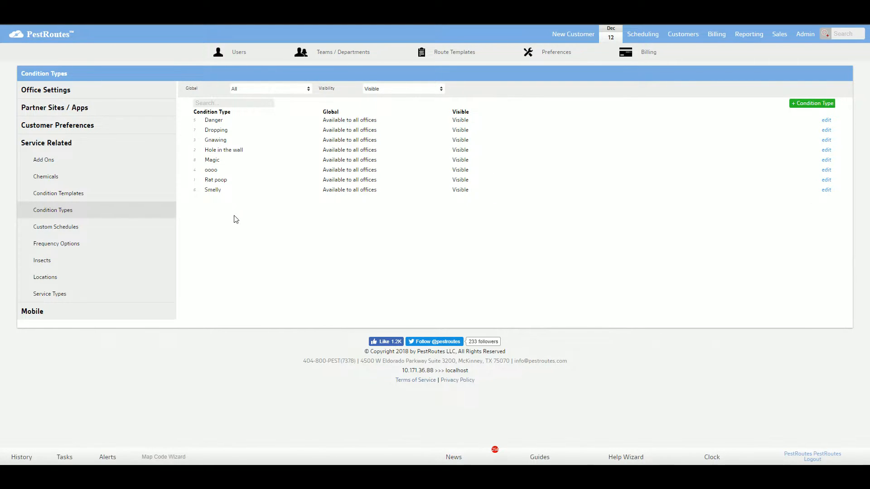
left_click(825, 99)
left_click(277, 125)
type("asdasdasd")
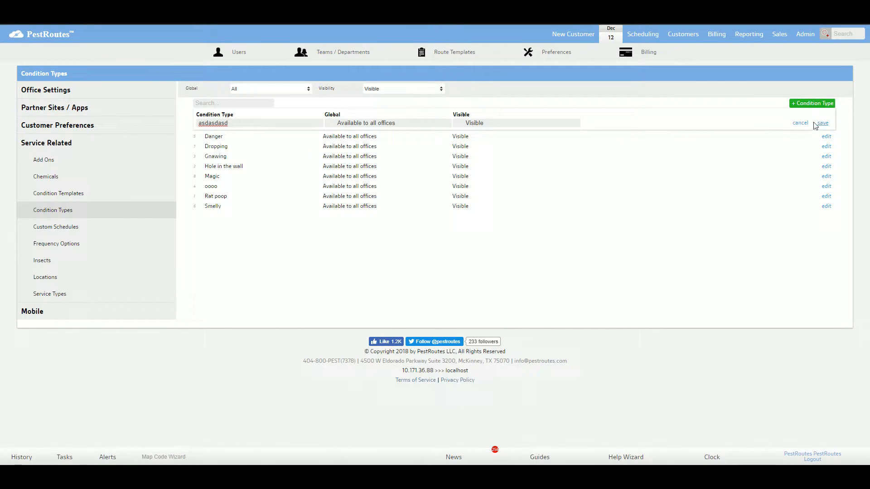
left_click(799, 123)
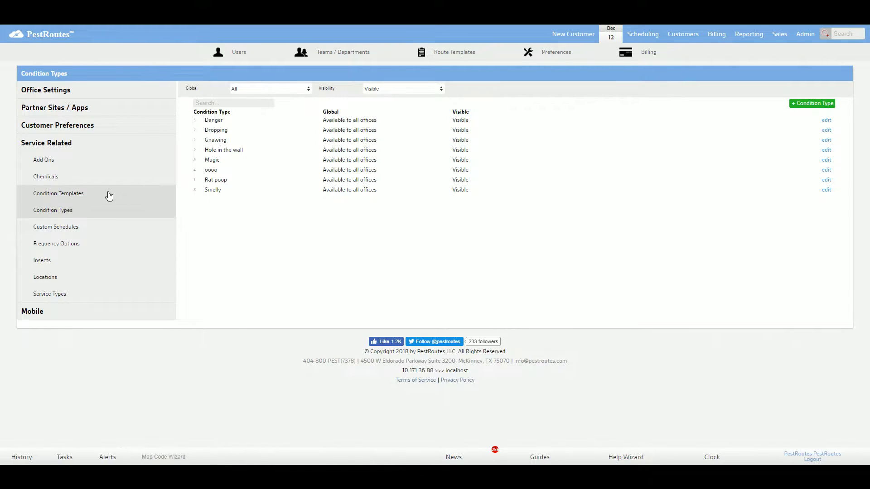
Start a new condition template named Mouse Droppings with the condition type Dropping
left_click(81, 193)
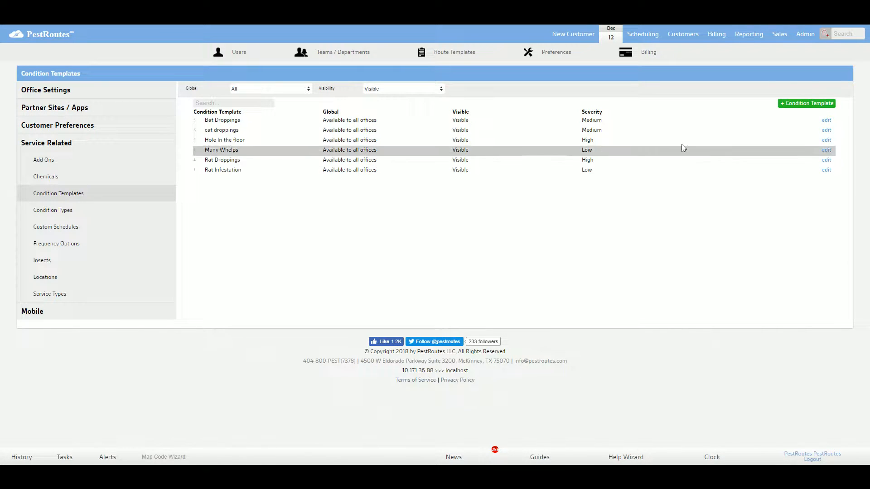
left_click(821, 104)
left_click(280, 152)
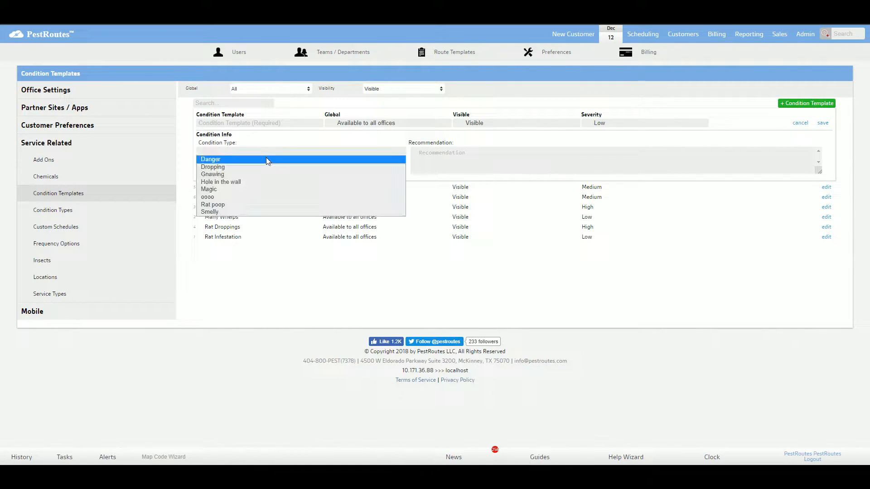
left_click(240, 165)
left_click(236, 127)
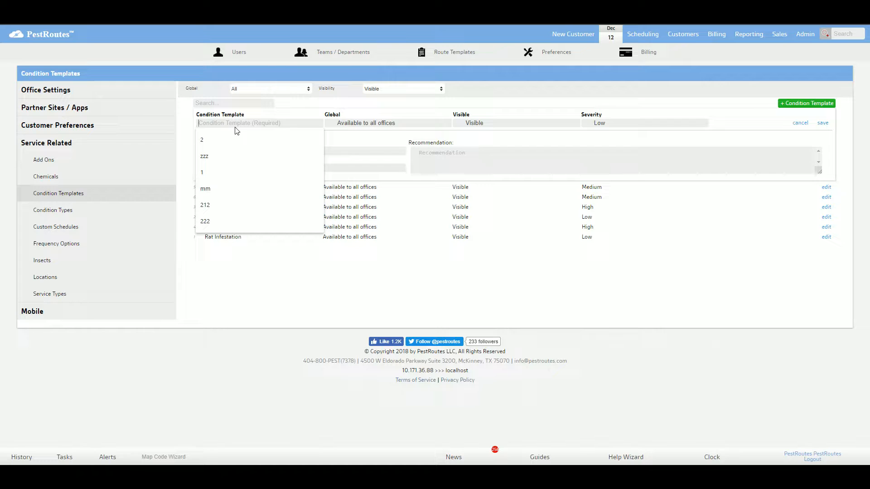
type("Mou")
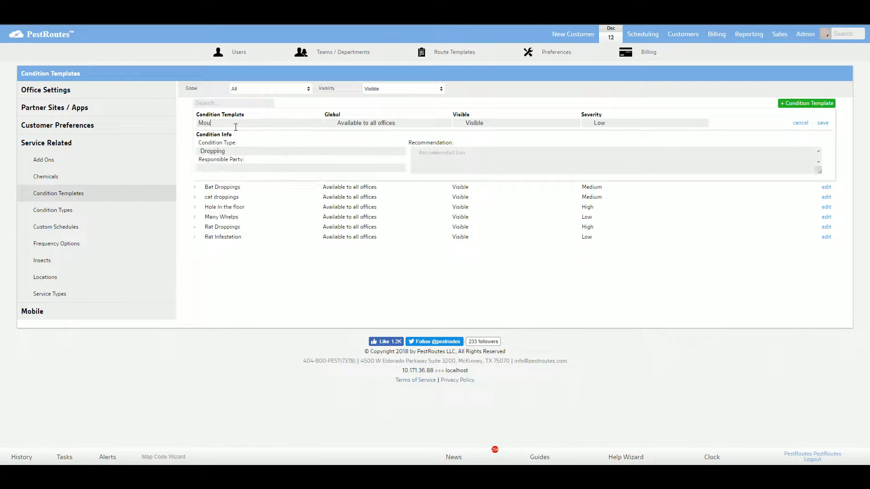
type("se Droppings")
Assign Company as the responsible party, fill in the recommendation, set the severity to Medium and save the Mouse Droppings template
left_click(233, 169)
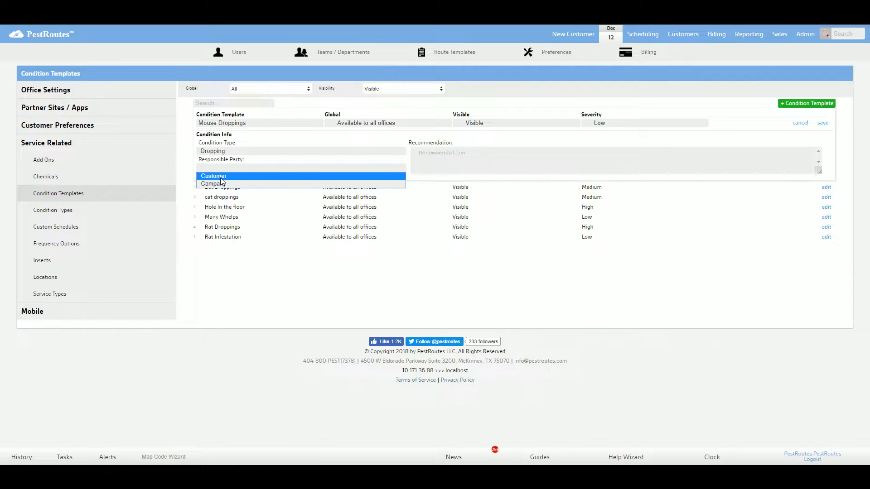
left_click(221, 183)
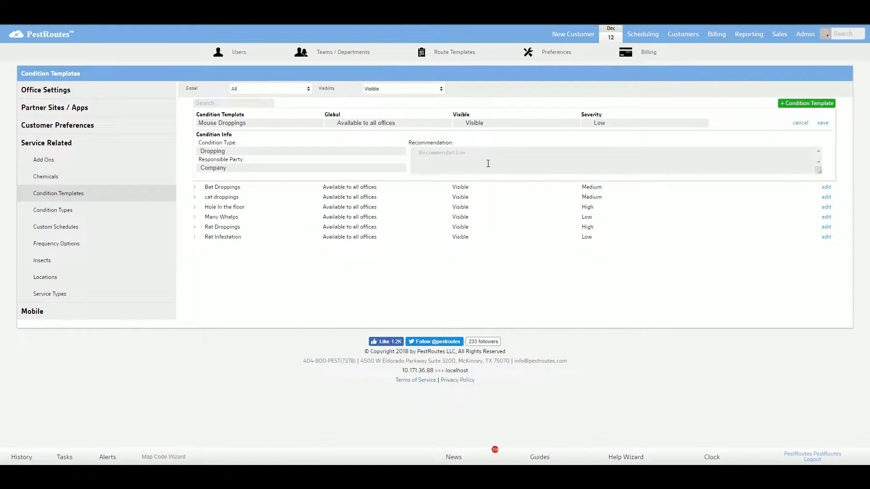
type("LLay")
left_click(596, 124)
left_click(605, 137)
left_click(823, 123)
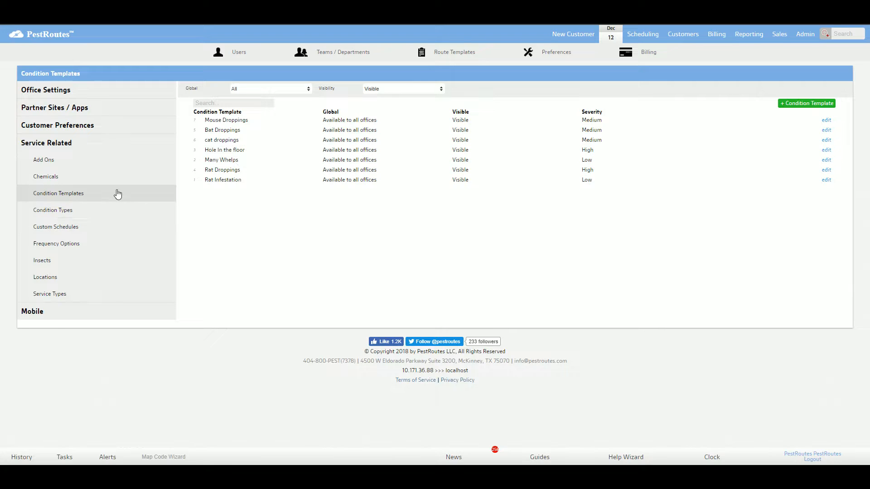
Open the GEN CHEM chemical's details, review its mix ratio amounts and units, and save it
left_click(137, 180)
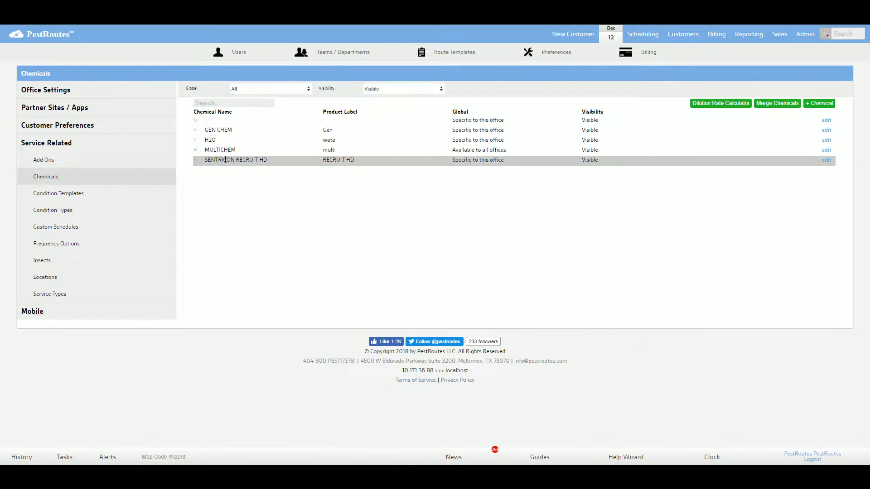
left_click(366, 129)
left_click(823, 135)
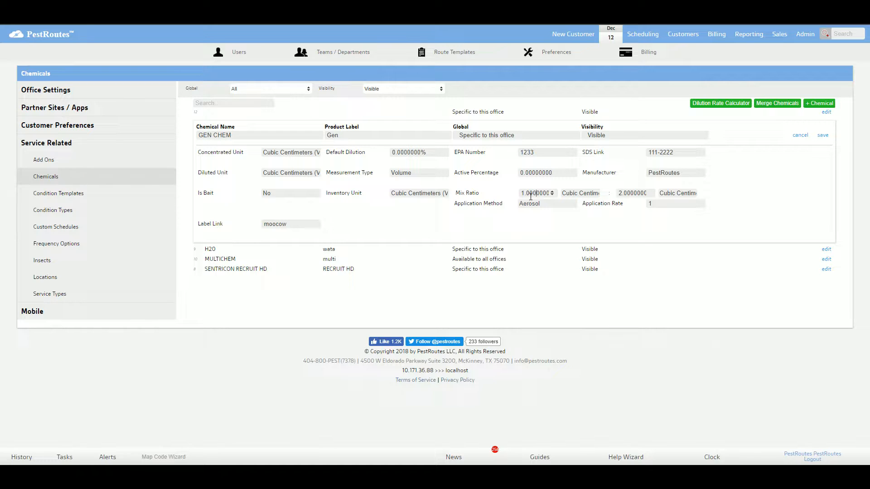
mouse_move(618, 193)
left_mouse_down()
mouse_move(648, 194)
mouse_move(619, 192)
left_mouse_up()
left_click(589, 193)
left_click(683, 196)
left_click(685, 200)
left_click(822, 136)
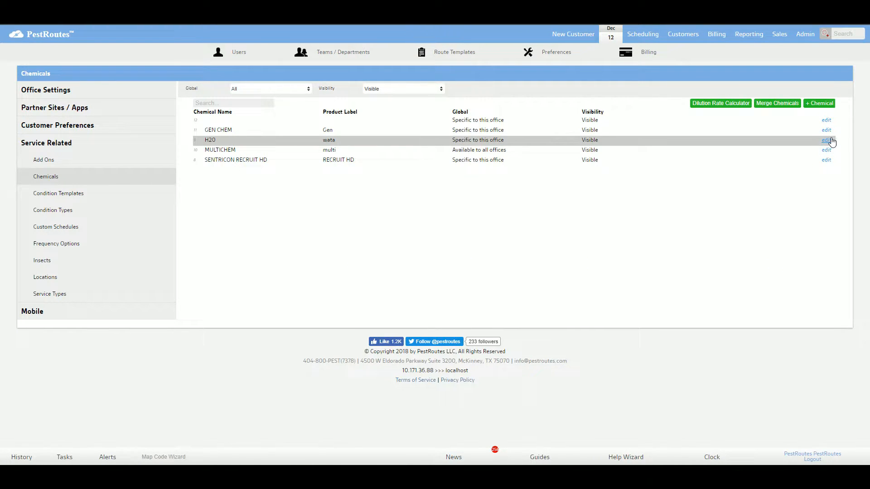
Compare the H20 chemical's available fields with Is Bait set to No and then back to Yes, and save it
left_click(826, 150)
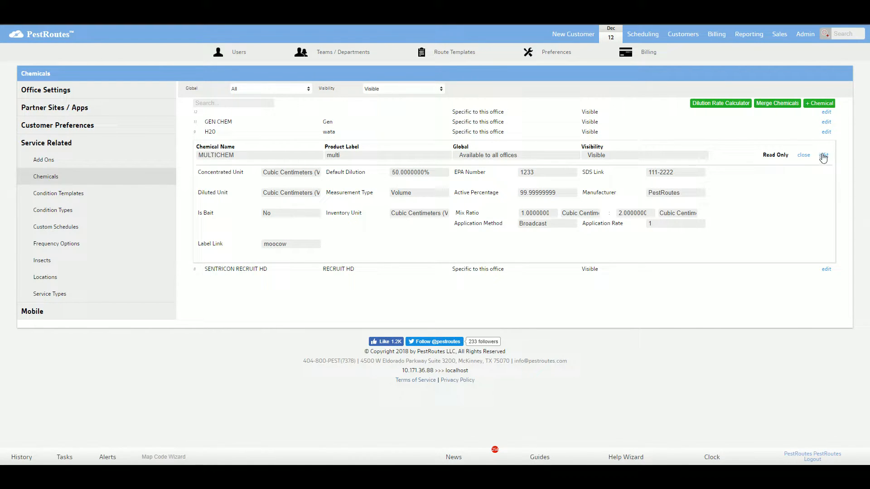
left_click(827, 132)
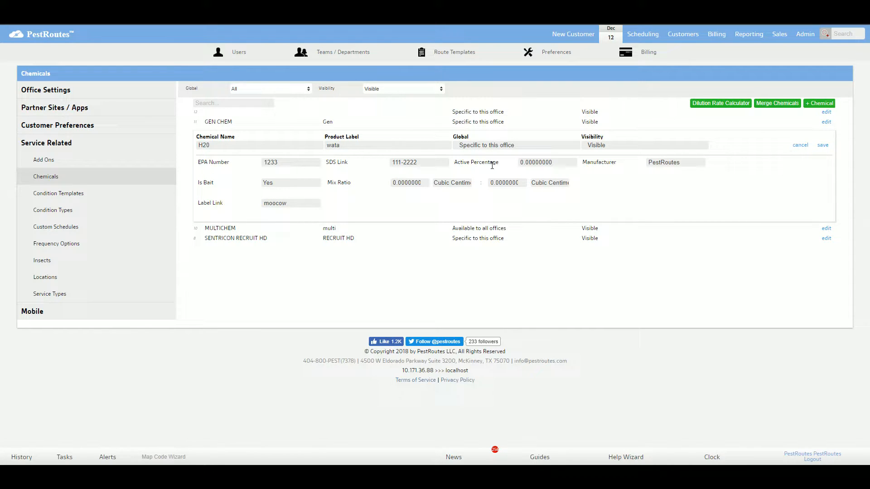
left_click(301, 183)
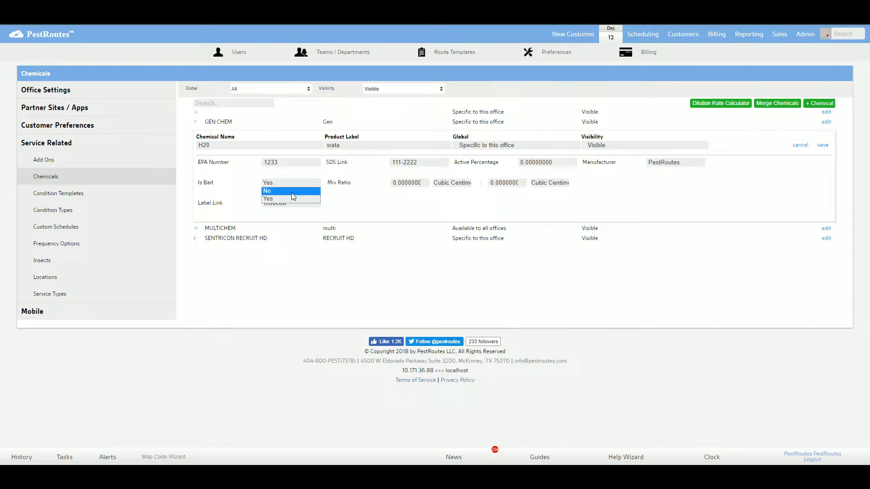
left_click(291, 192)
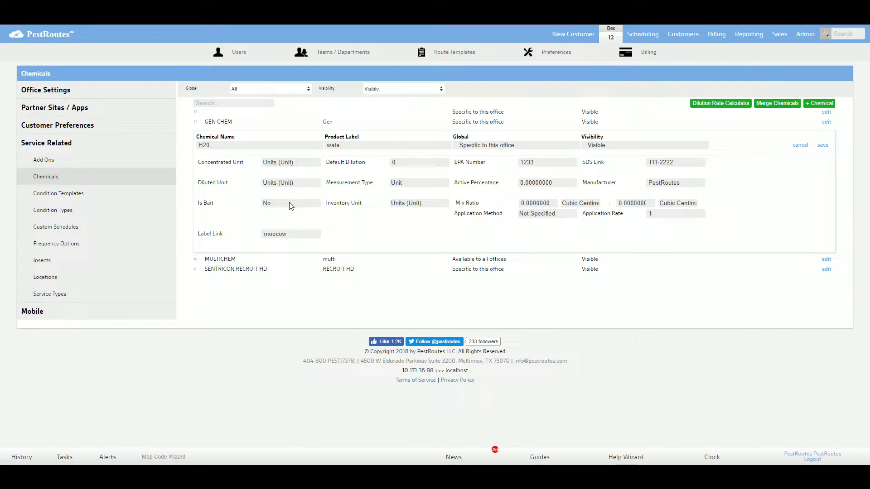
left_click(289, 203)
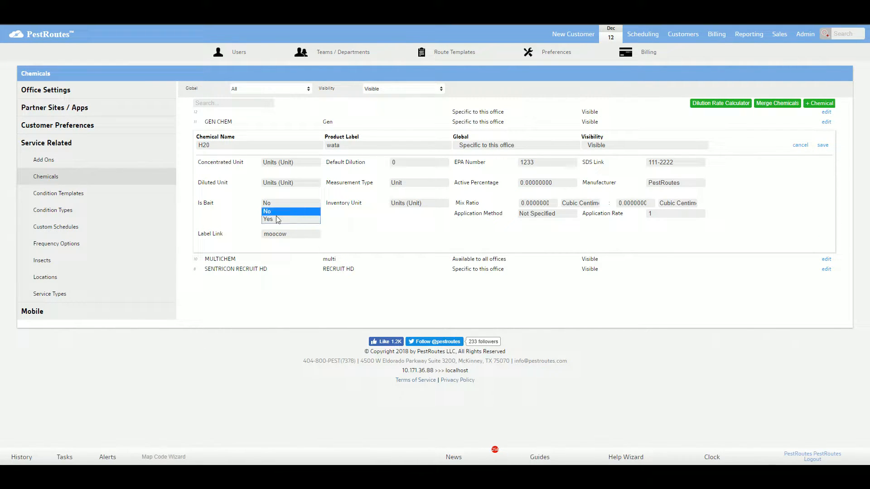
left_click(290, 219)
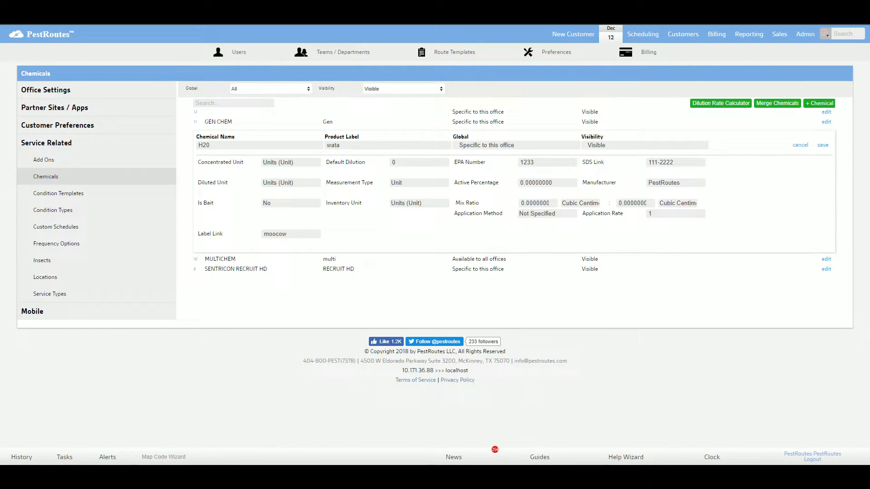
left_click(286, 207)
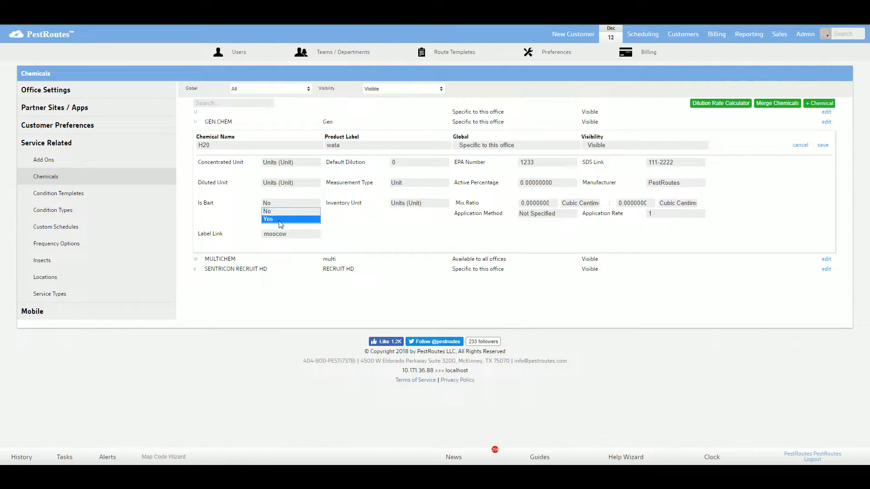
left_click(280, 220)
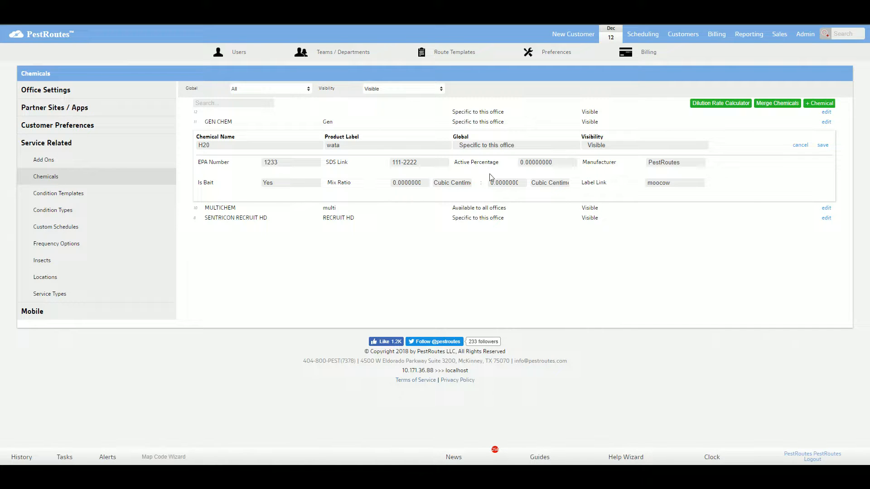
left_click(822, 145)
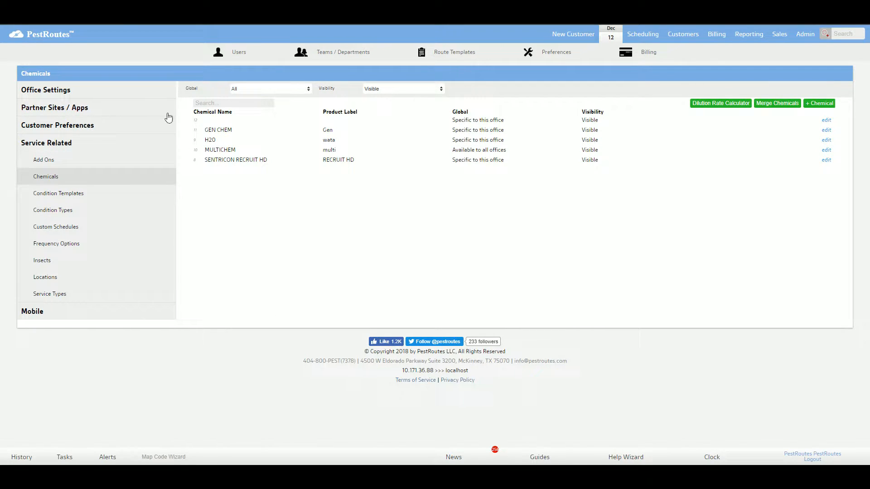
Create and save a new customer with the unit type Structures, entering the customer's first name, last name and street address
left_click(576, 36)
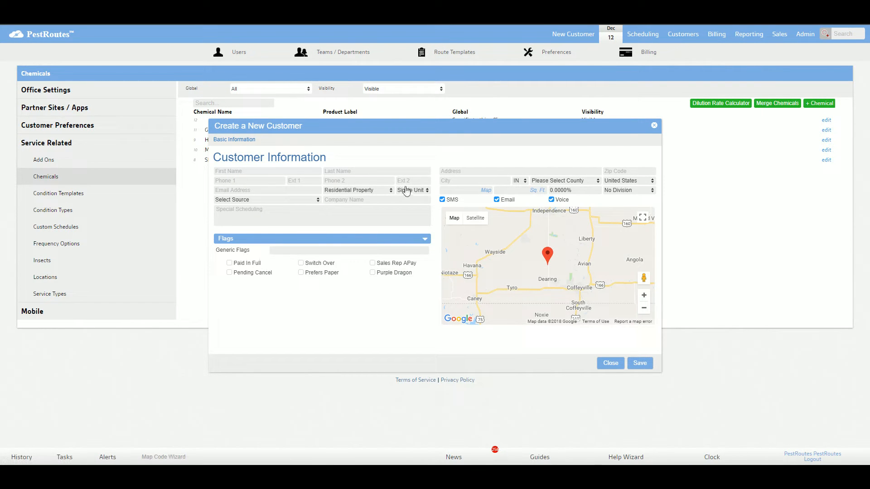
left_click(411, 192)
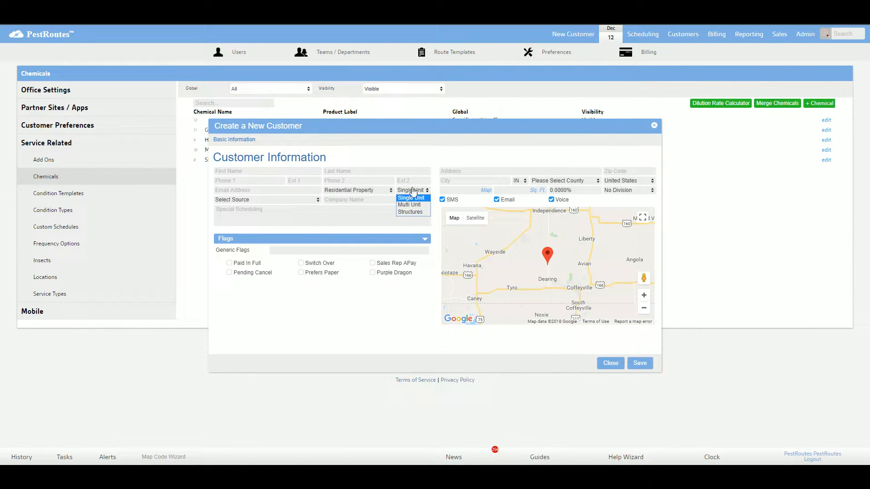
left_click(412, 211)
left_click(275, 171)
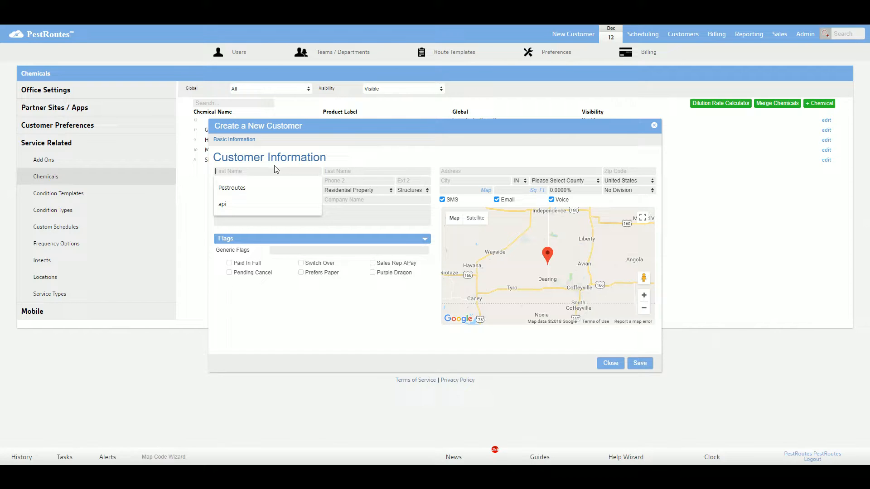
type("John")
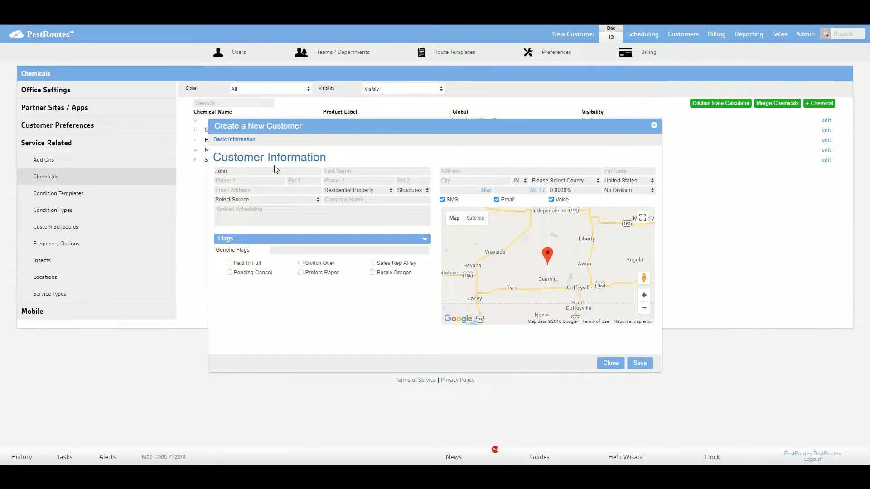
key("Tab")
type("doe")
type("1111 main")
left_click(639, 363)
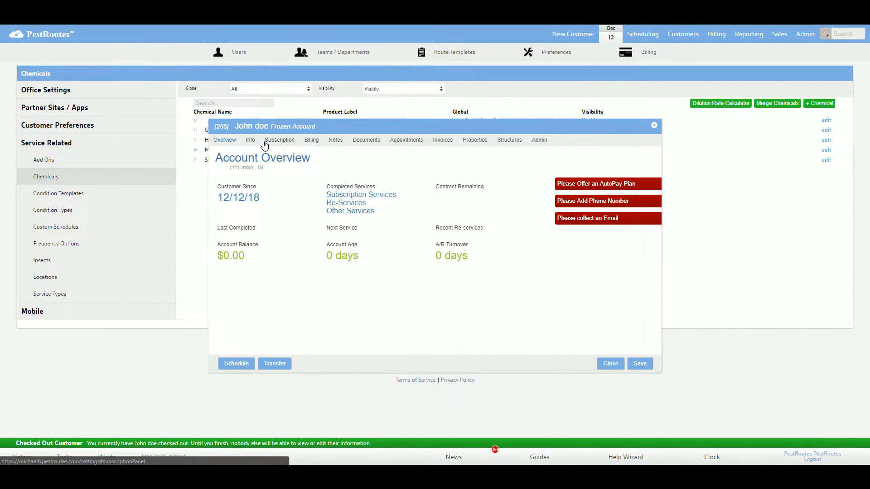
Add a new subscription with the service type General Service to the customer and save it
left_click(280, 141)
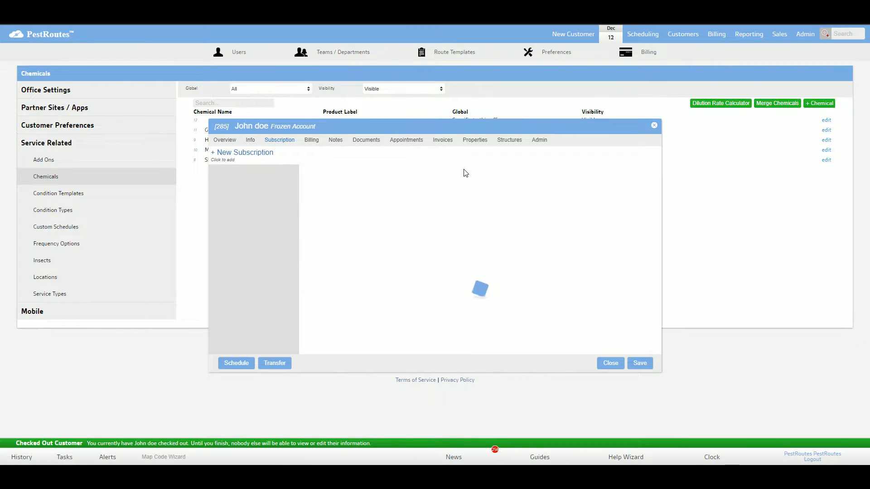
left_click(492, 188)
left_click(492, 207)
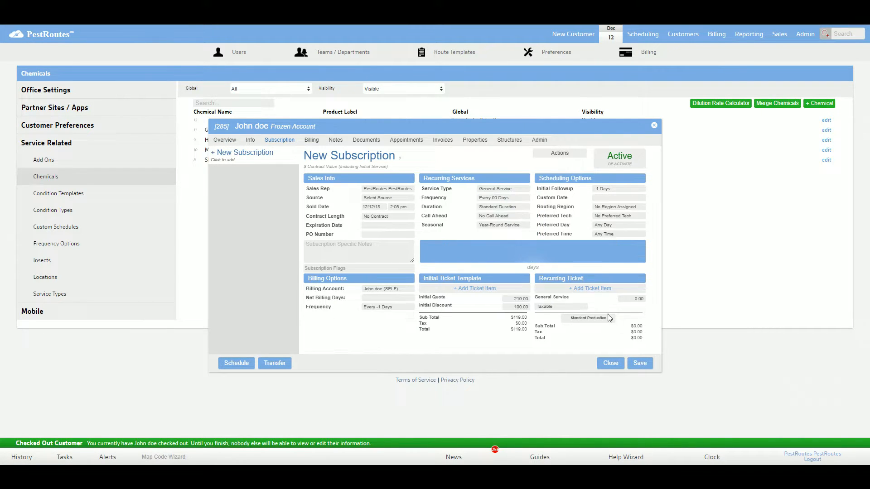
left_click(639, 363)
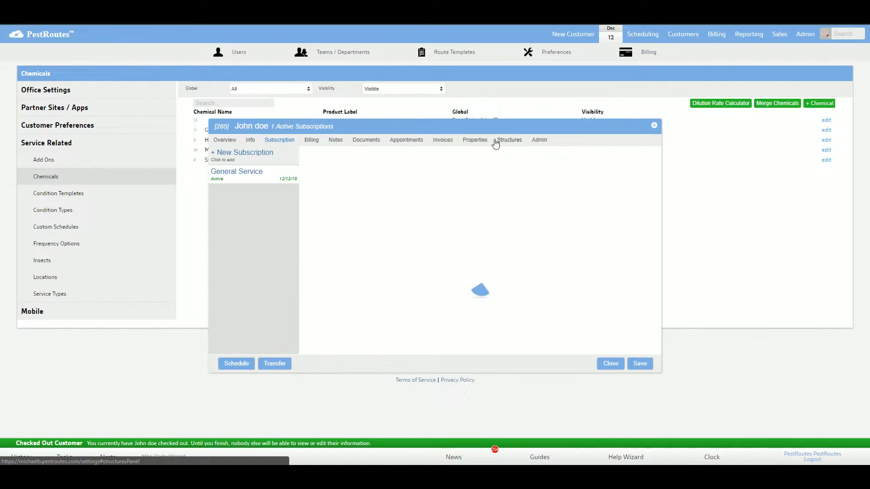
Add a main structure named "main house" to the customer, copied from the House 8 template, and save it
left_click(504, 141)
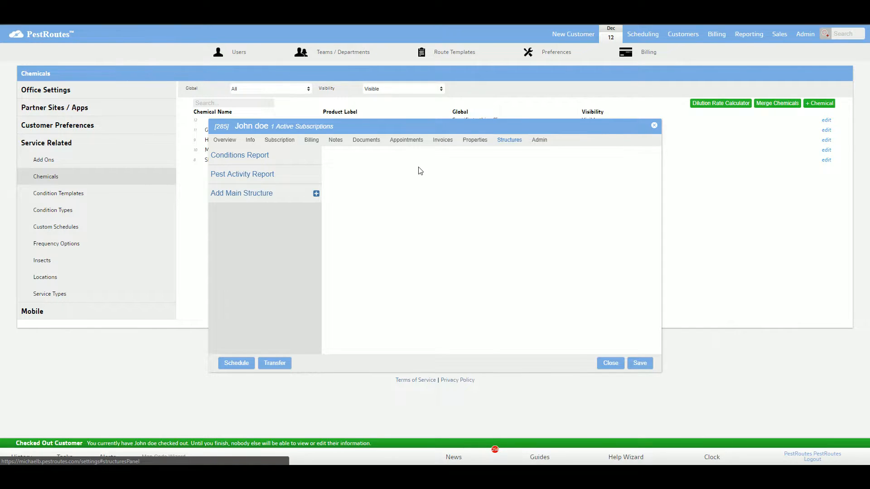
left_click(316, 193)
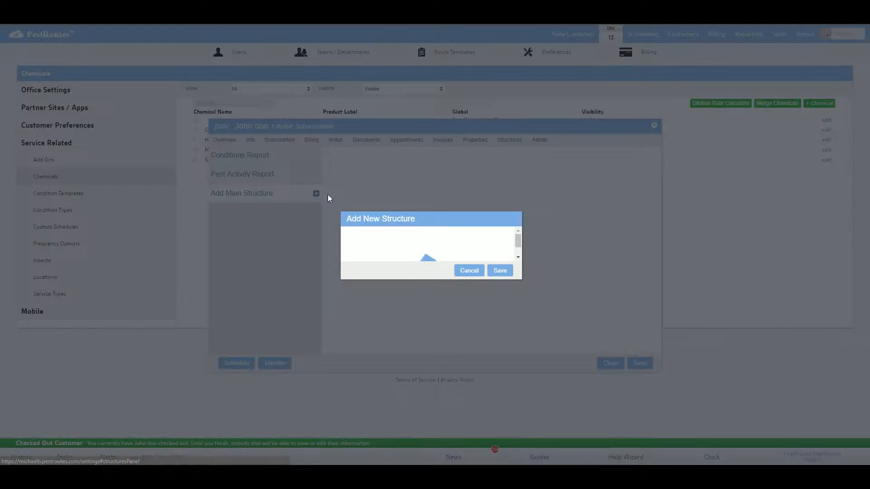
left_click(473, 249)
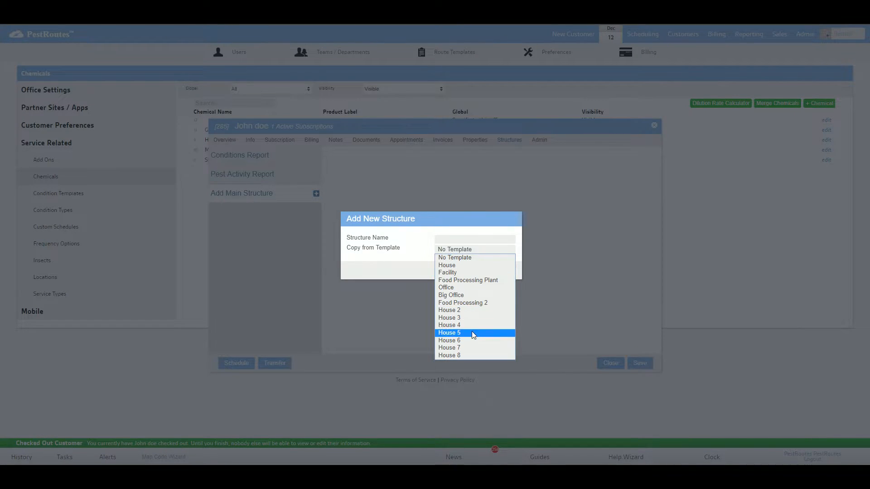
left_click(462, 354)
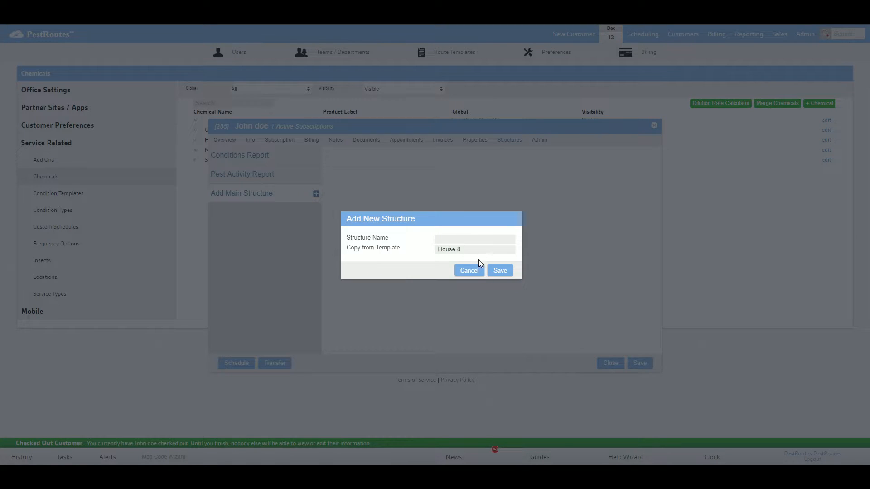
left_click(490, 271)
left_click(486, 240)
type("main house")
left_click(498, 271)
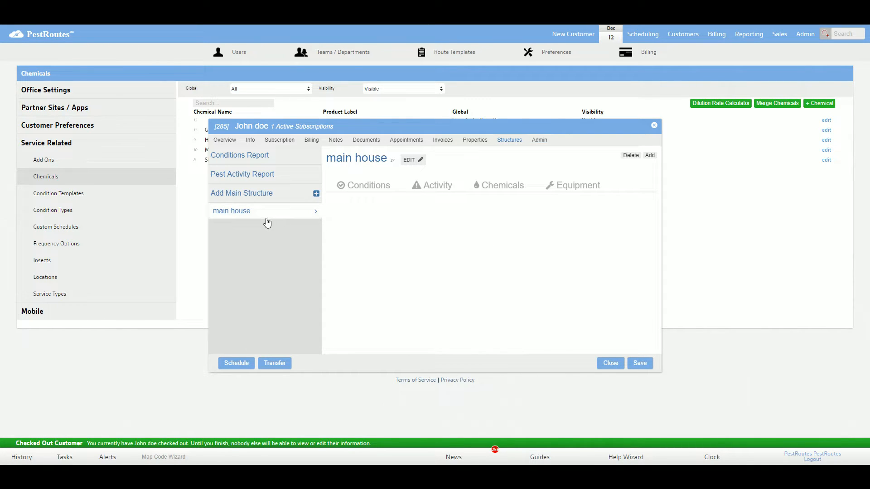
Rename the Kitchet area under Floor 1 of the main house as Kitchen and save it
left_click(287, 218)
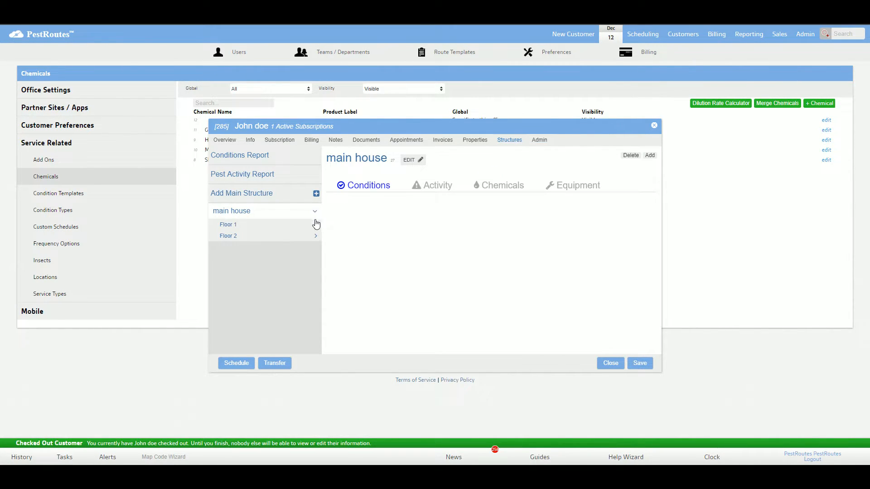
left_click(316, 224)
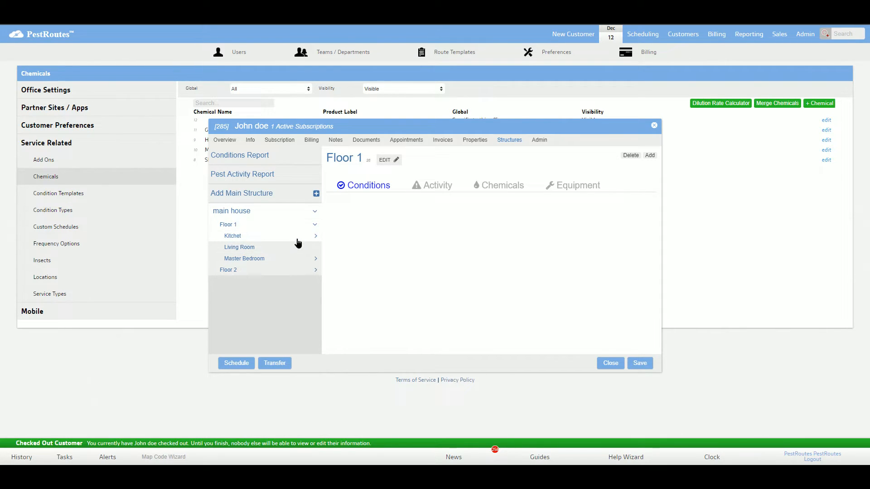
left_click(298, 239)
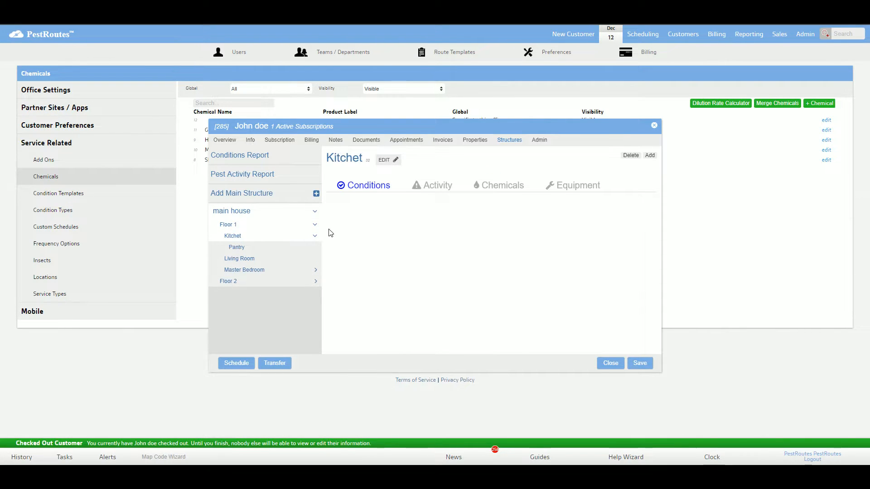
left_click(385, 160)
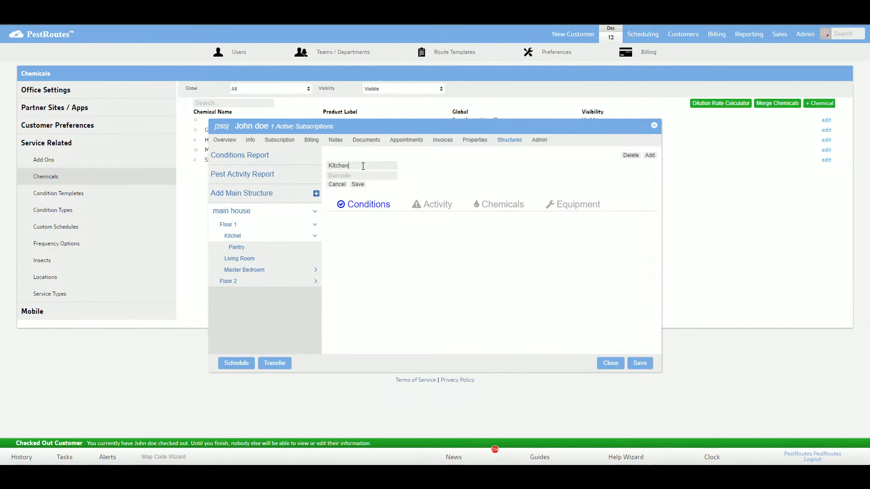
left_click(358, 185)
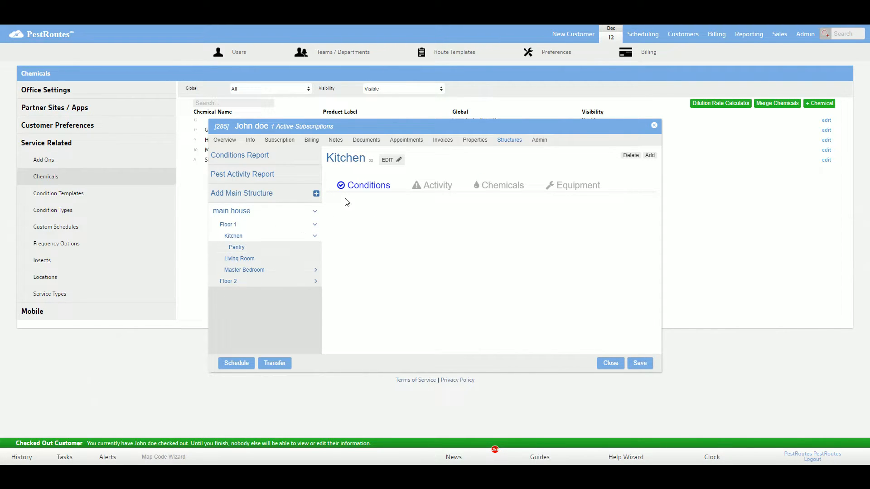
Schedule a General Service appointment for the new customer in the 02:30 slot of the Wednesday, December 12th route
left_click(280, 140)
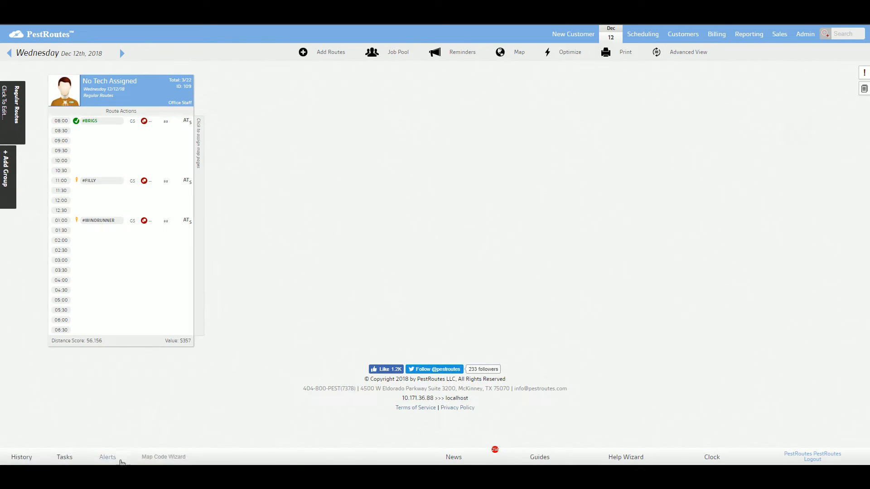
mouse_move(16, 459)
left_click(23, 458)
left_click(34, 357)
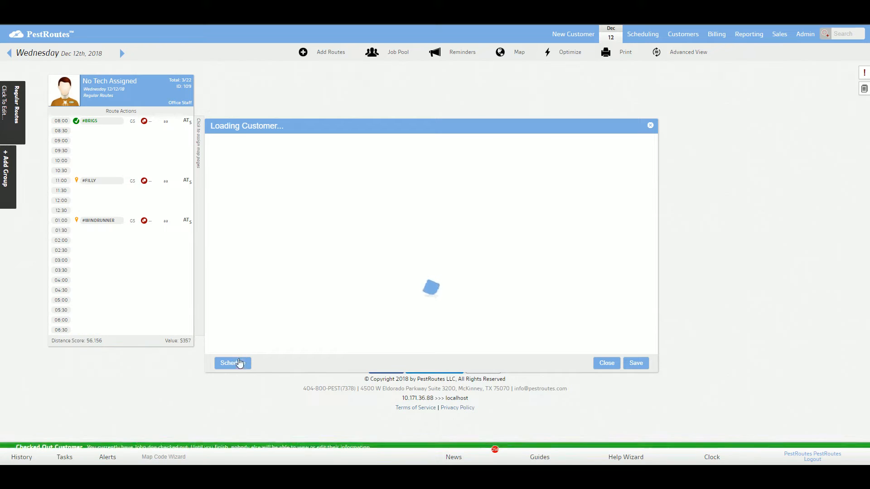
left_click(164, 253)
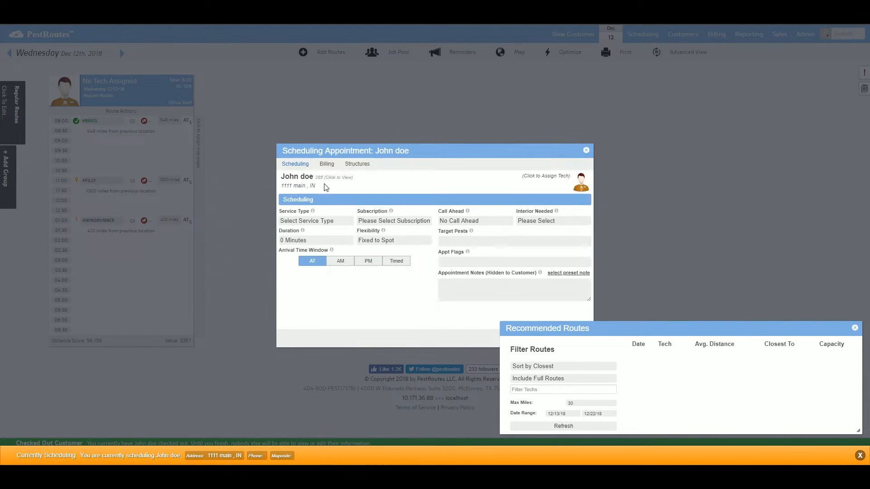
left_click(312, 220)
left_click(312, 245)
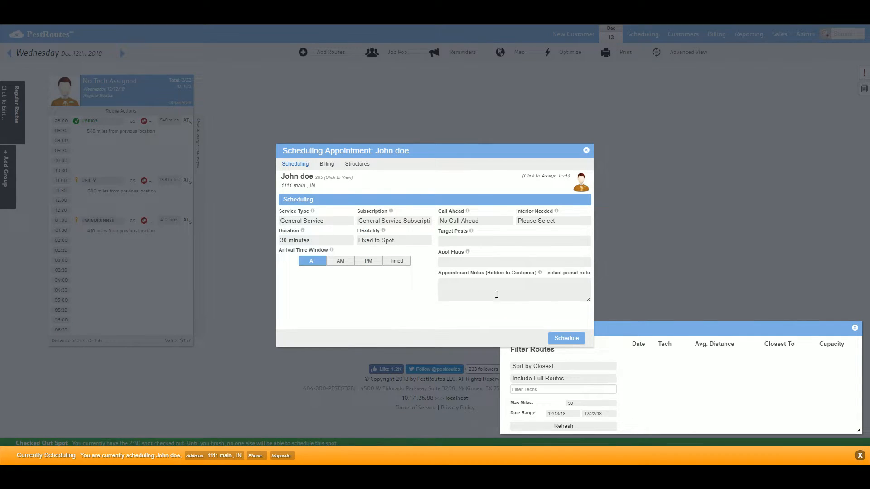
left_click(561, 338)
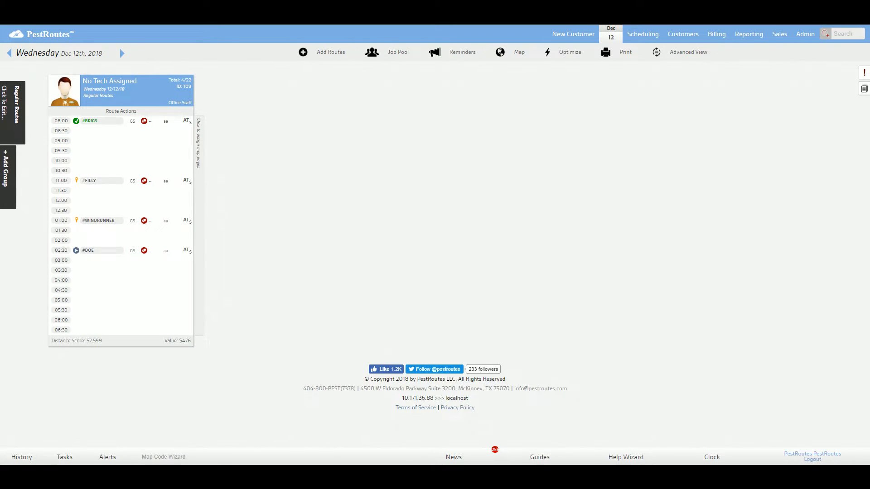
Switch to the PestRoutes mobile app, log in with the filled-in credentials, and load and refresh the December 12 routes
mouse_move(118, 475)
left_click(170, 441)
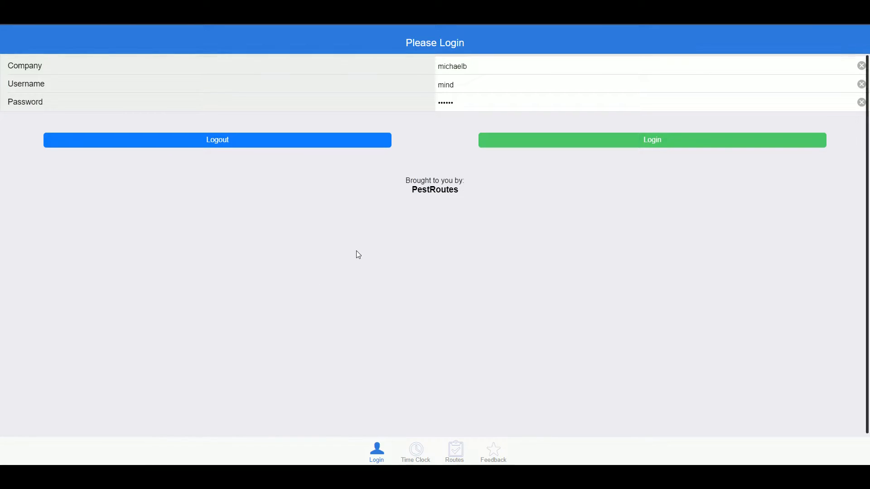
left_click(584, 142)
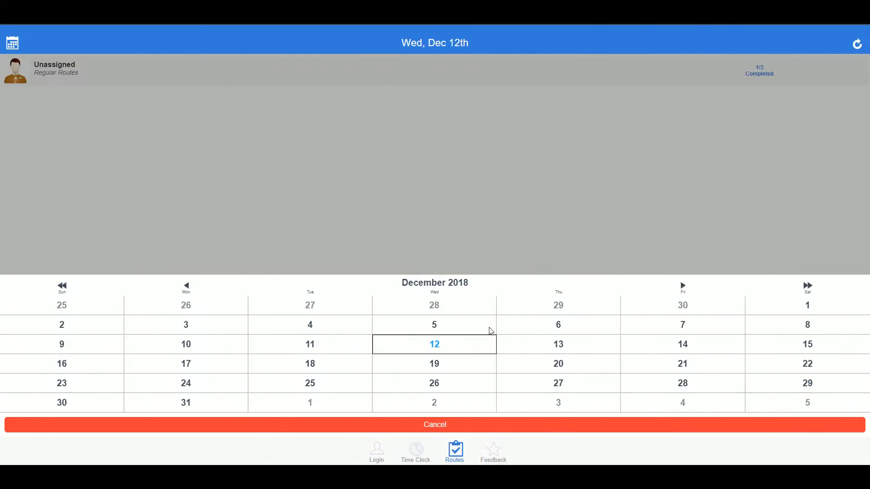
left_click(438, 345)
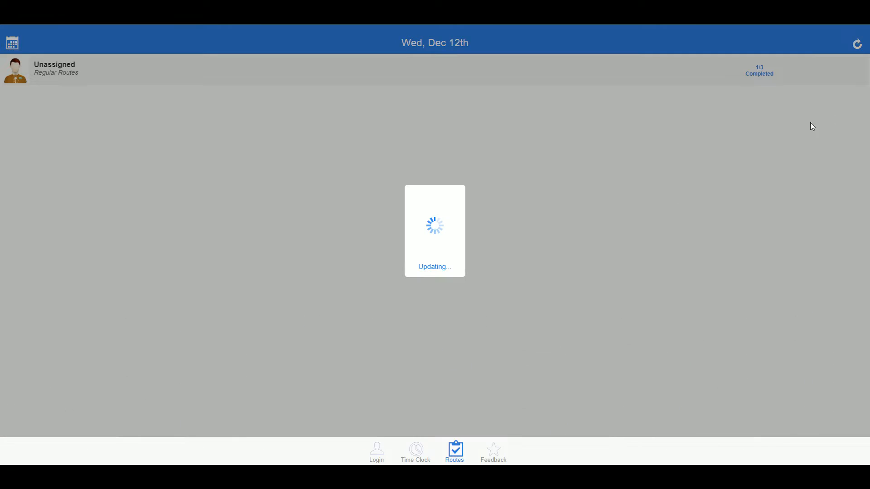
left_click(862, 46)
Open the Unassigned route and check in to the new customer's pending appointment
left_click(711, 80)
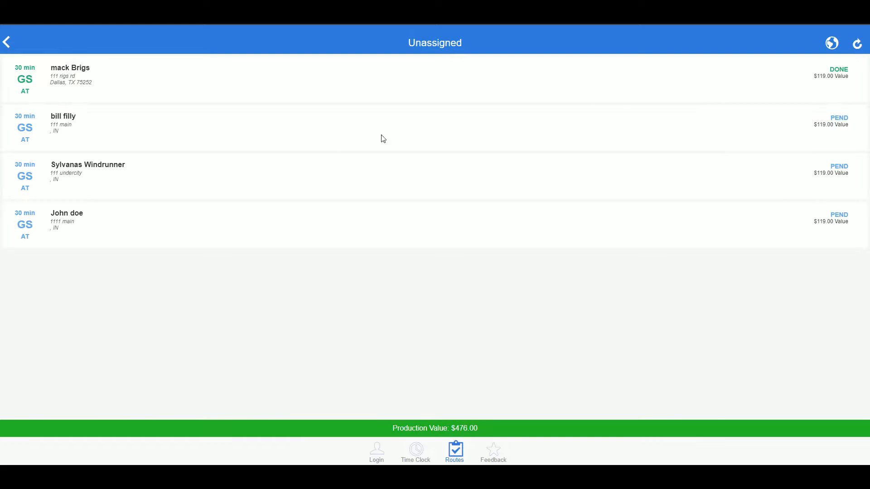
left_click(161, 237)
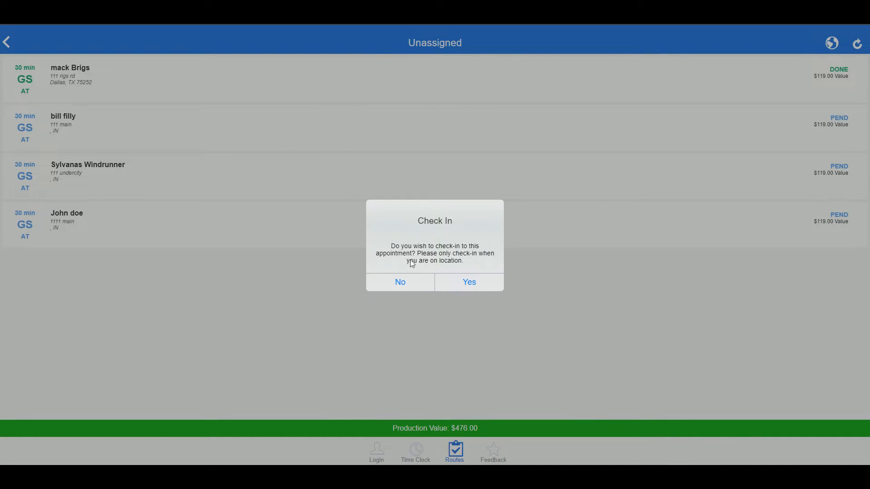
left_click(461, 279)
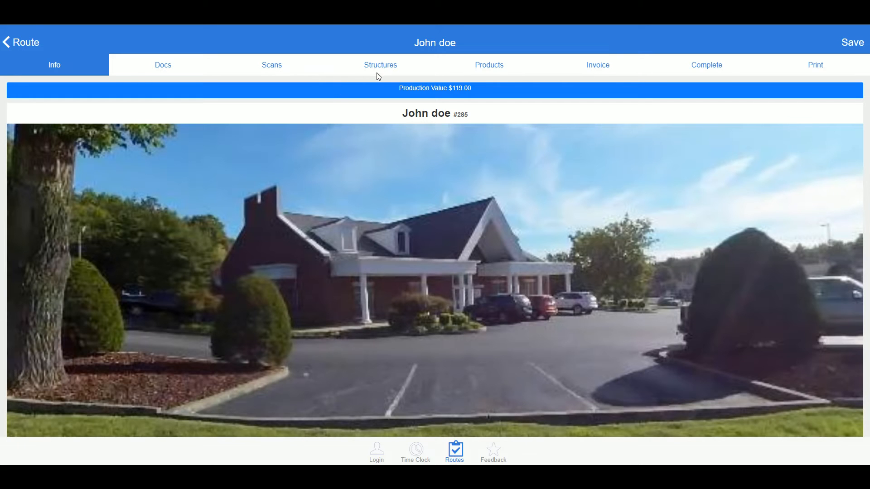
Examine the appointment's structure tree, expanding main house, both floors, Master Bedroom, Living Room and Kitchen
left_click(379, 68)
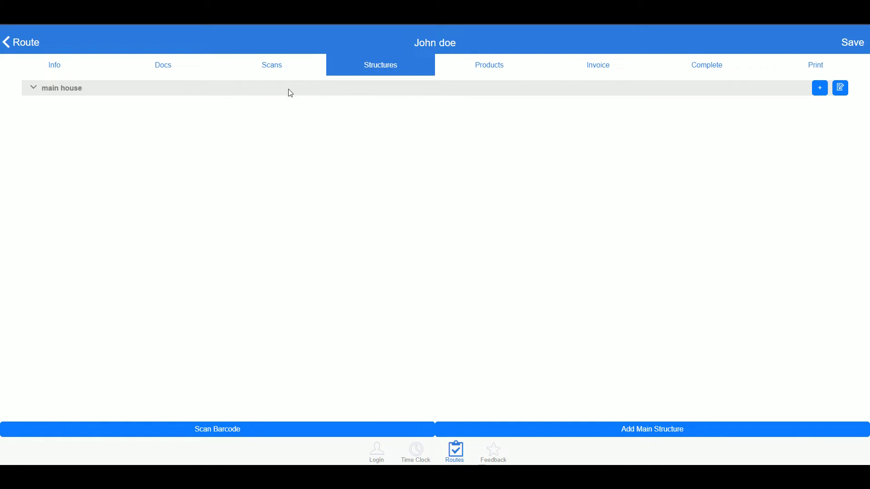
left_click(31, 71)
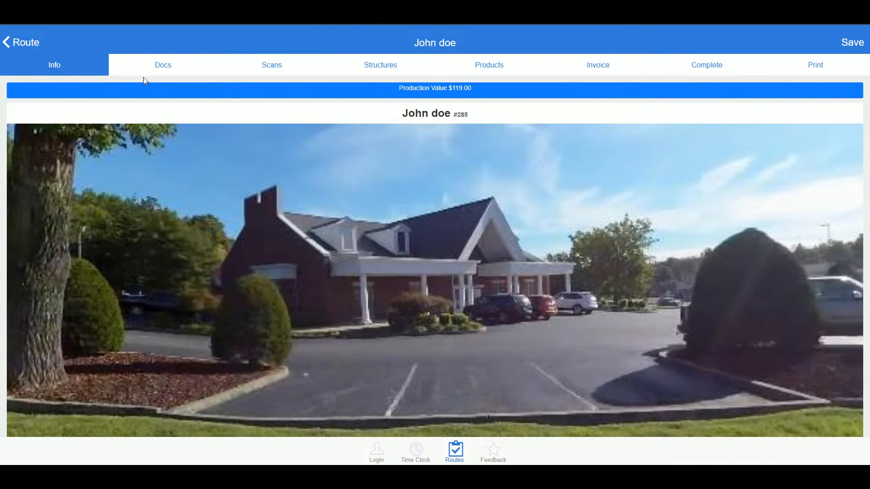
left_click(375, 69)
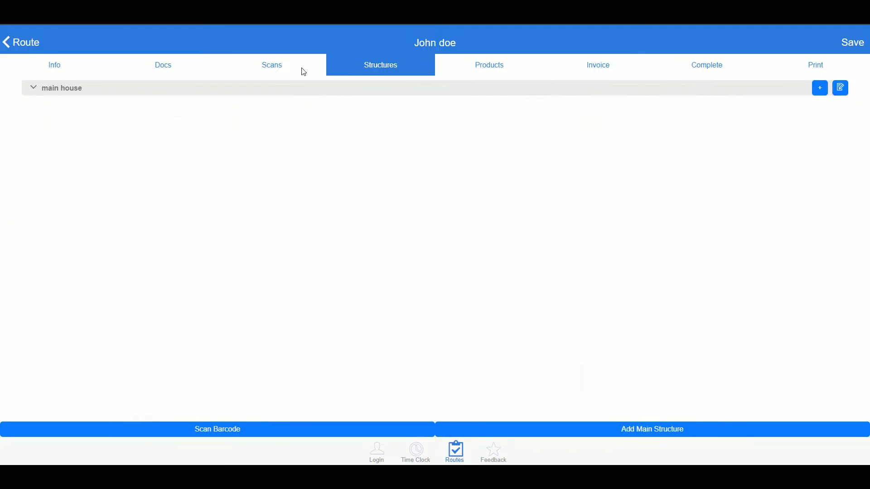
left_click(38, 91)
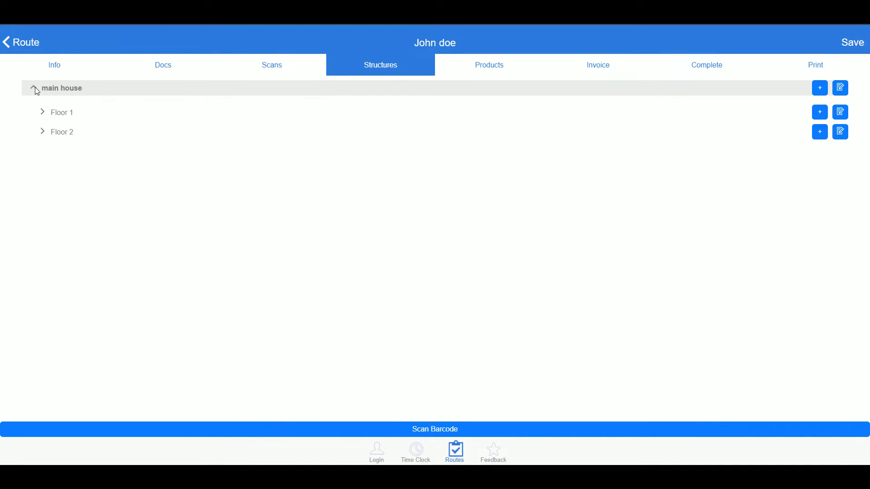
left_click(42, 113)
left_click(41, 191)
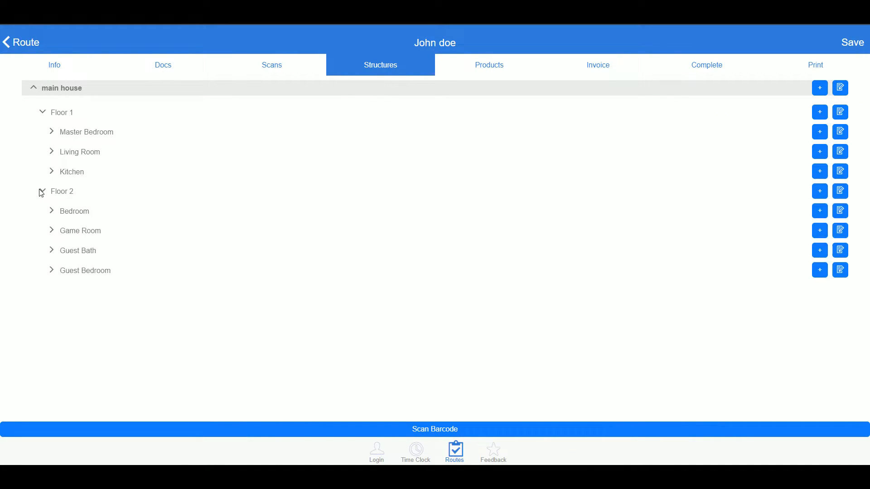
left_click(53, 134)
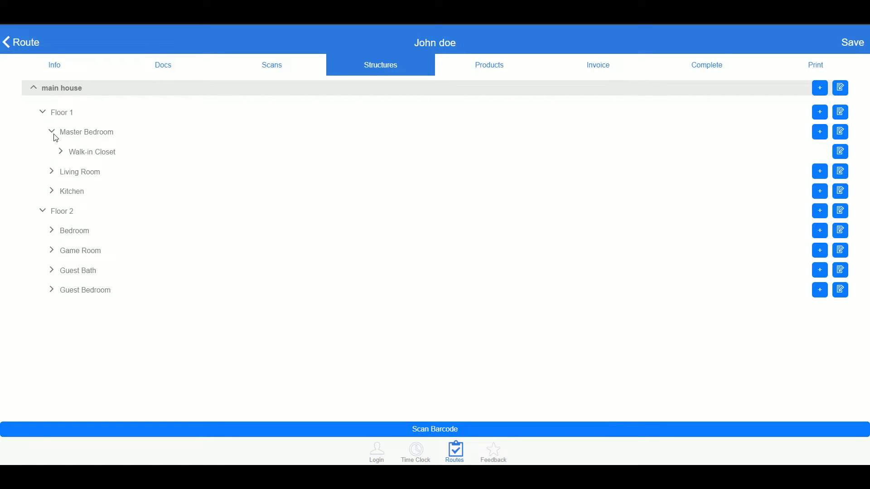
left_click(52, 172)
left_click(54, 192)
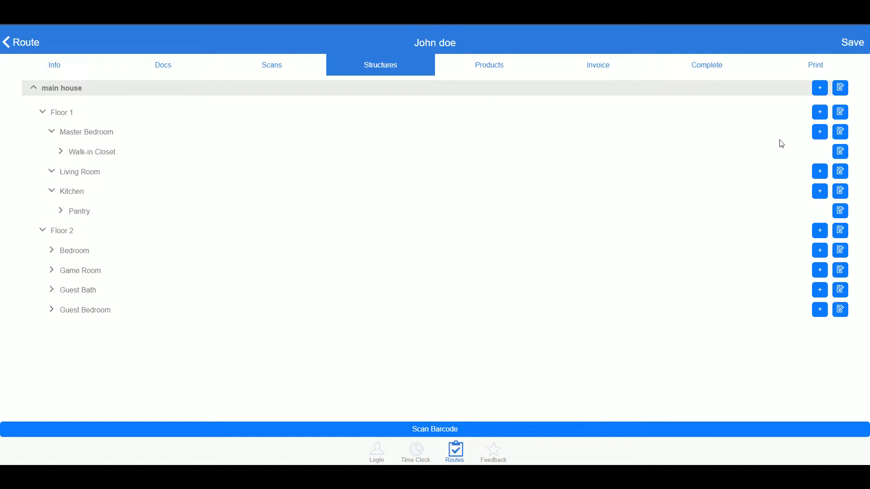
Review the Master Bedroom structure's details and its activity section
left_click(841, 134)
left_click(14, 45)
left_click(841, 134)
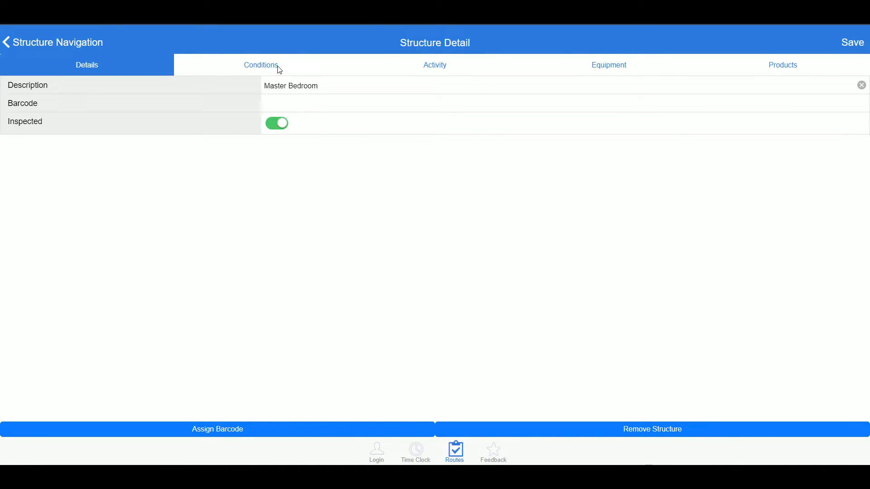
left_click(434, 68)
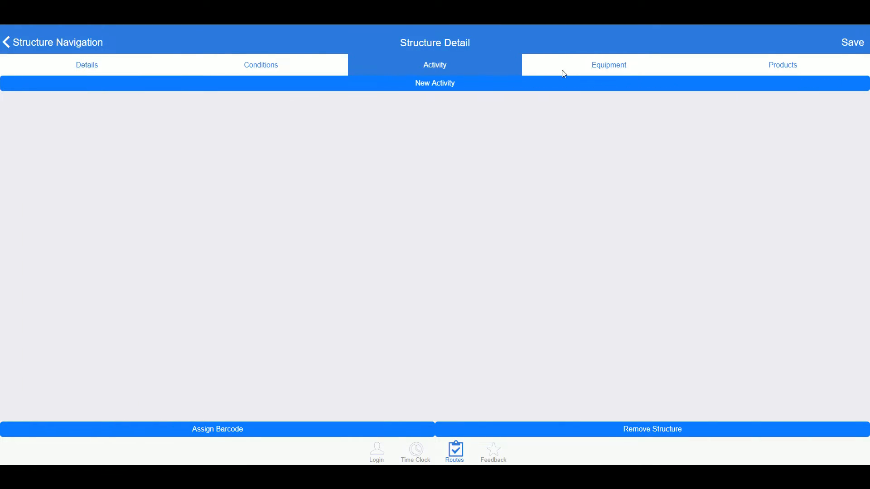
Start a new equipment item for the Master Bedroom with barcode dsfgasdfasdfuadfs0000, confirming its last four digits as 0000
left_click(560, 71)
left_click(651, 86)
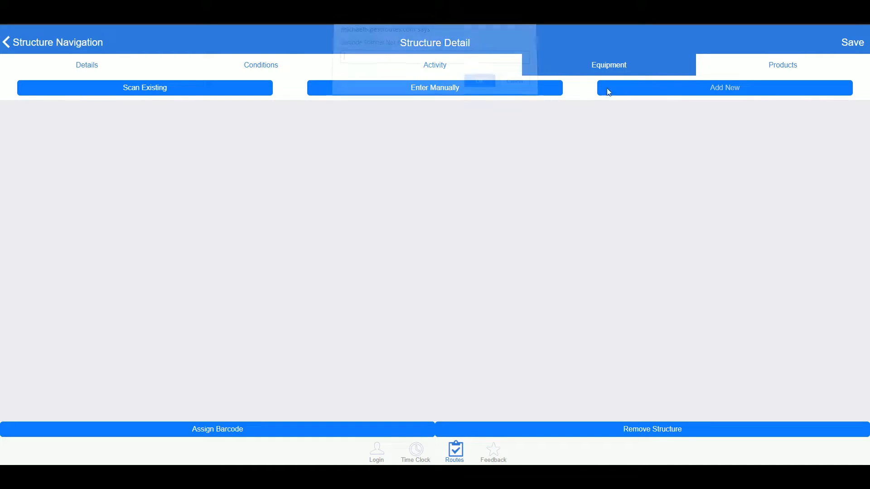
type("dsfgasdfasdfuadfs")
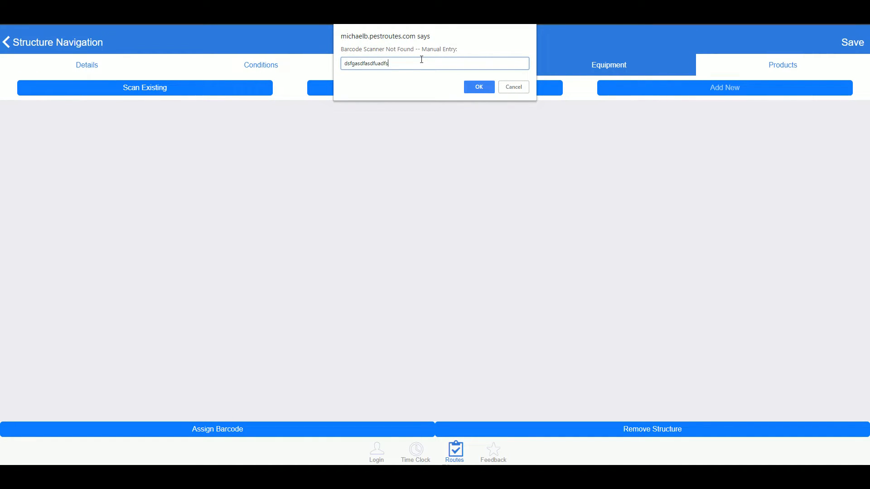
type("0000")
left_click(475, 87)
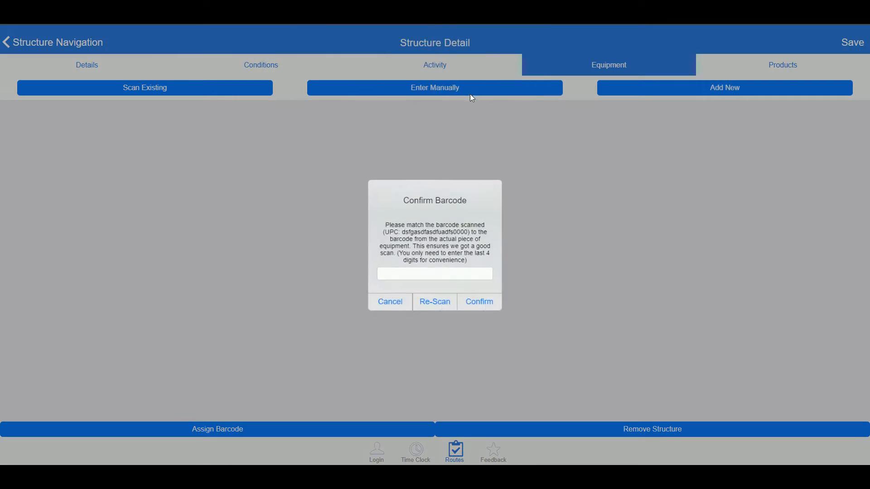
left_click(426, 274)
key("F12")
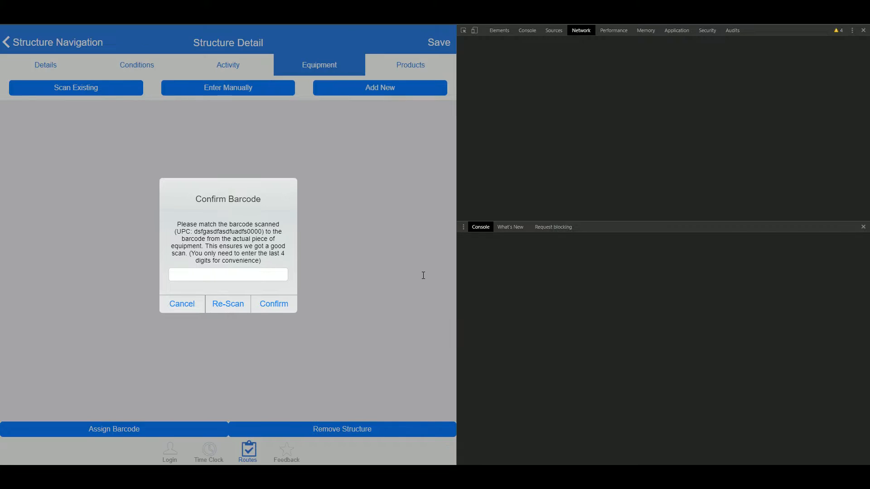
key("F12")
type("0000")
left_click(482, 309)
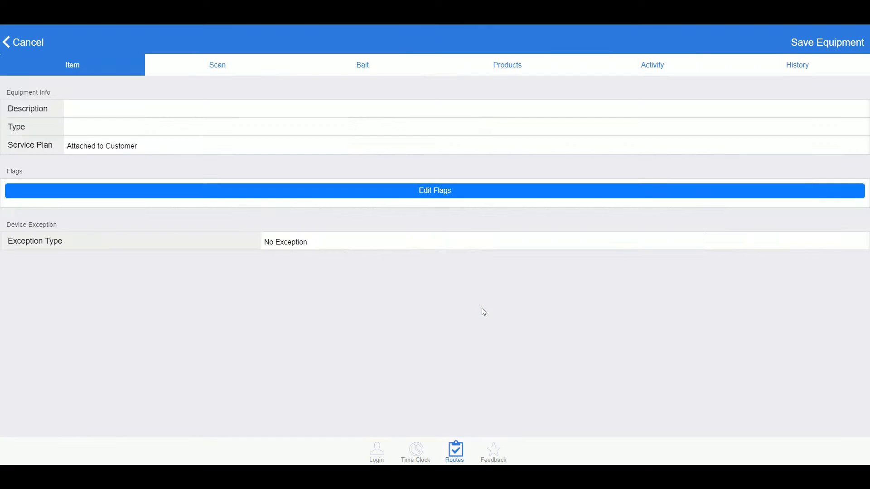
Fill in the equipment with description 0000, type MultiTrap and a service plan specific to General Service
left_click(208, 111)
type("0000")
left_click(185, 130)
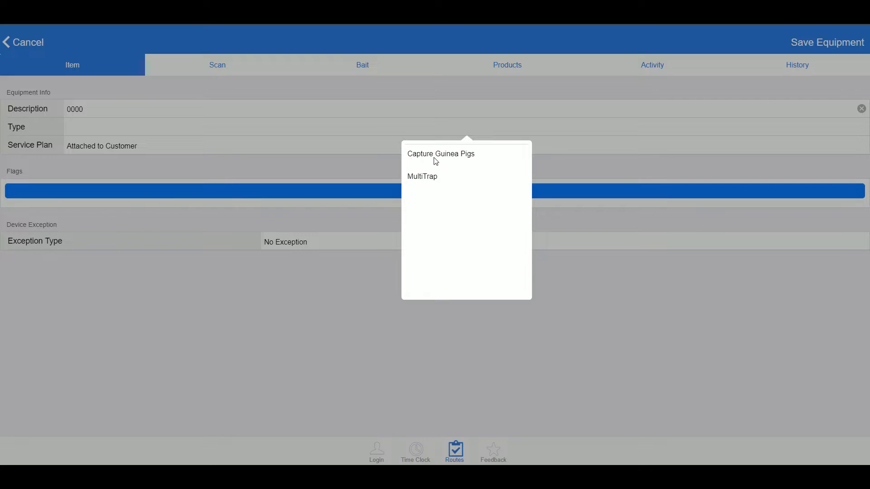
left_click(435, 177)
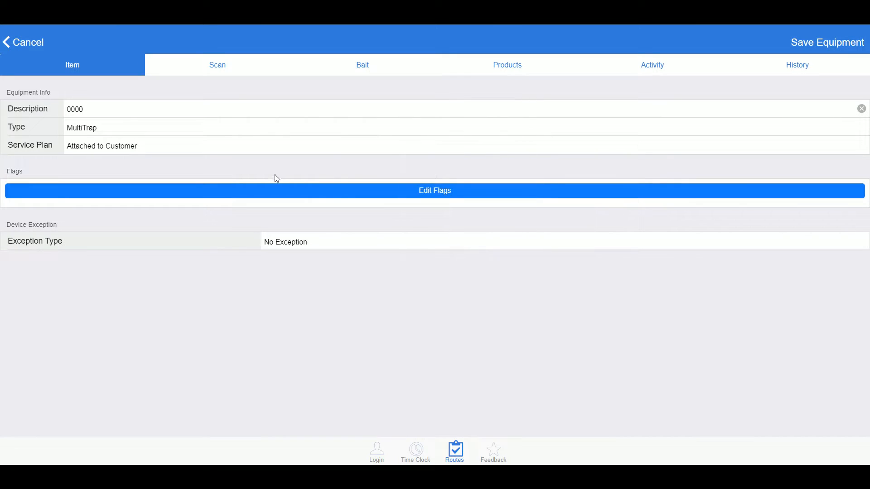
left_click(142, 152)
left_click(439, 195)
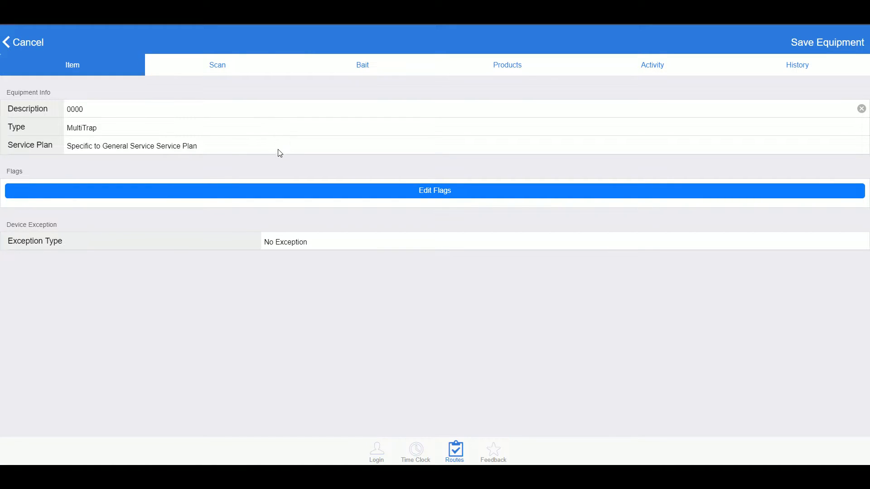
Save the new equipment, letting its default bait entry be added automatically
left_click(362, 65)
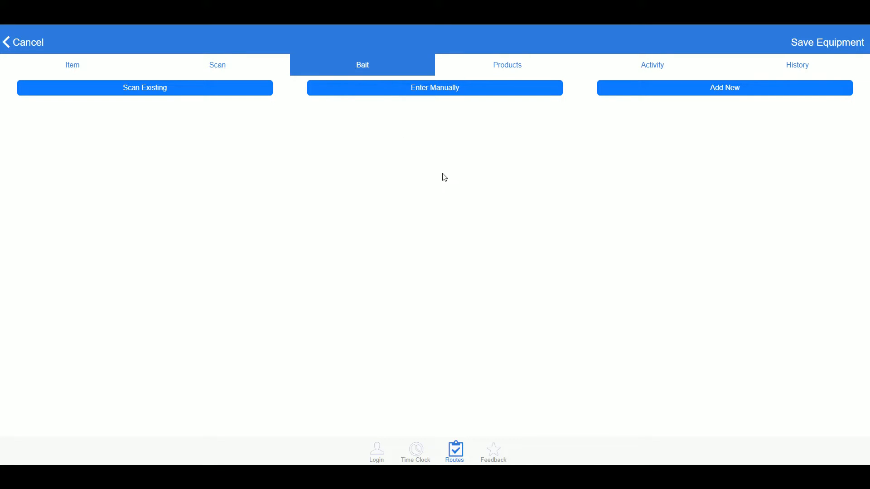
left_click(827, 42)
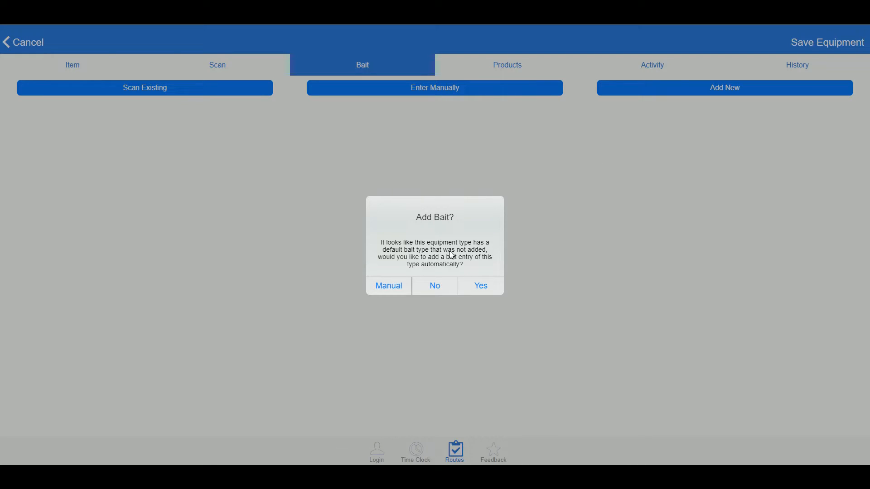
left_click(466, 285)
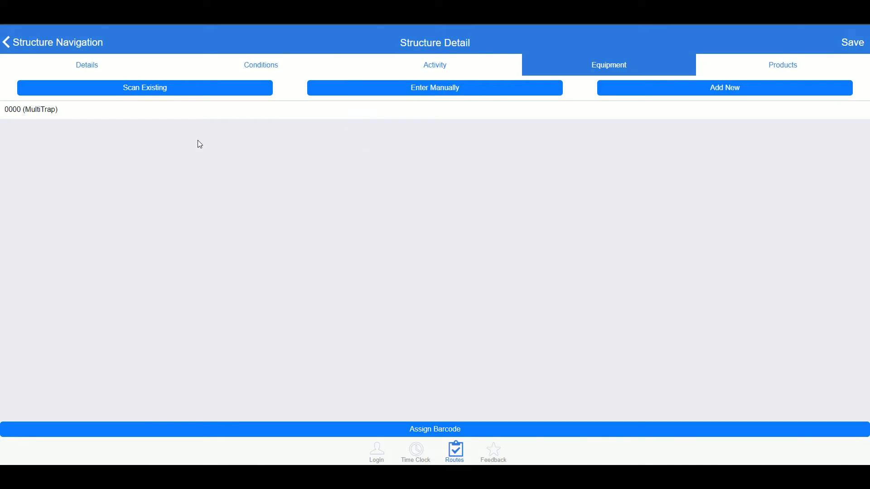
Examine the bait entry of equipment 0000 (MultiTrap), including its remaining percentage, removal state and type
left_click(219, 114)
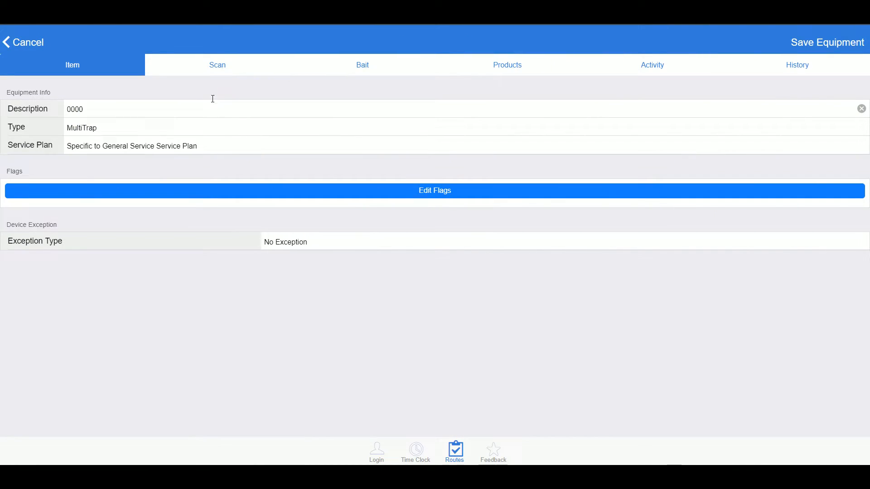
left_click(334, 73)
left_click(172, 124)
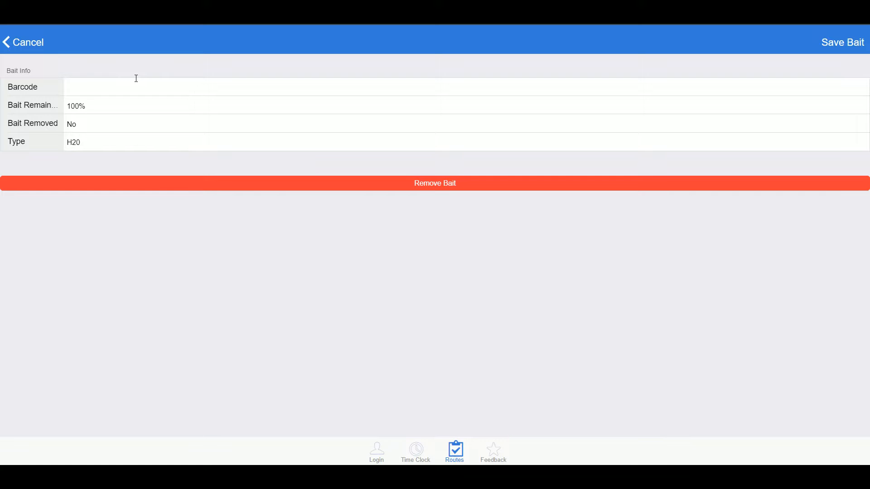
left_click(24, 42)
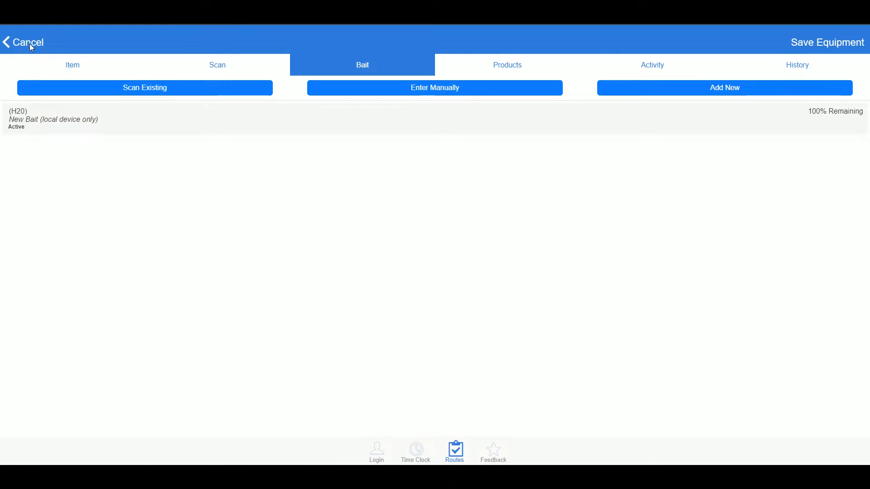
left_click(12, 43)
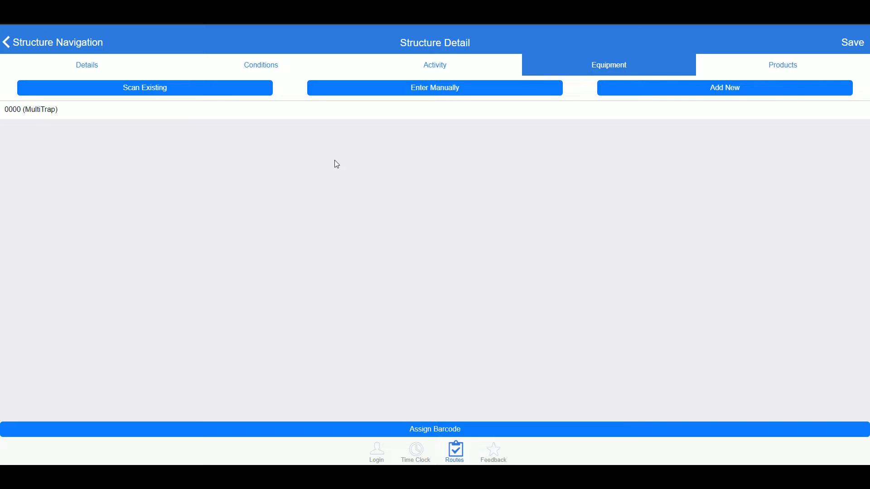
left_click(414, 110)
left_click(352, 72)
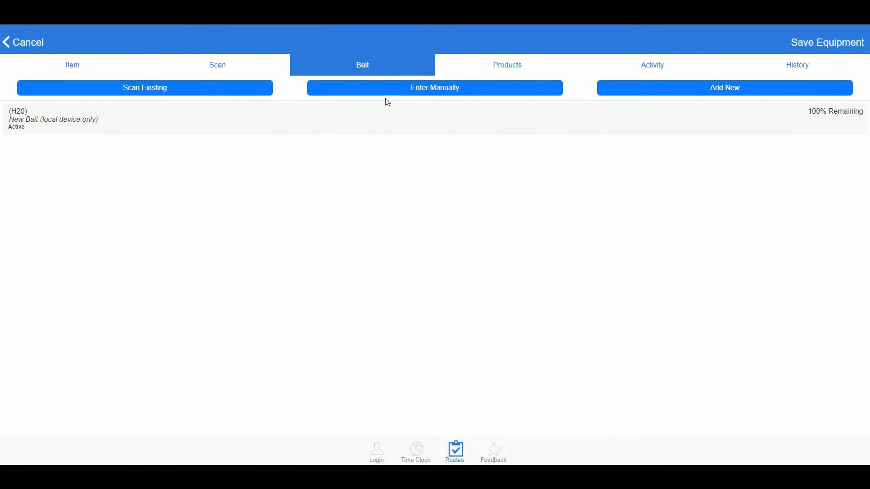
left_click(24, 41)
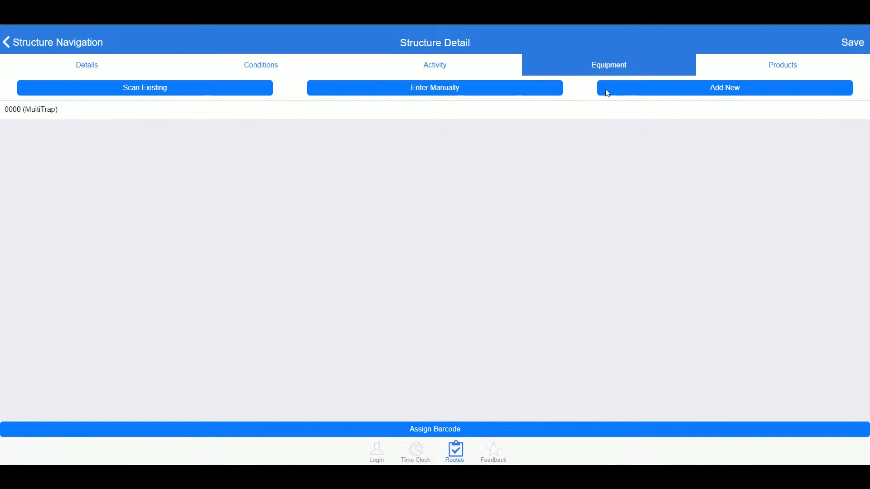
Start a new activity for the structure, linked to equipment 0000 (MultiTrap), with activity type Capture
left_click(299, 62)
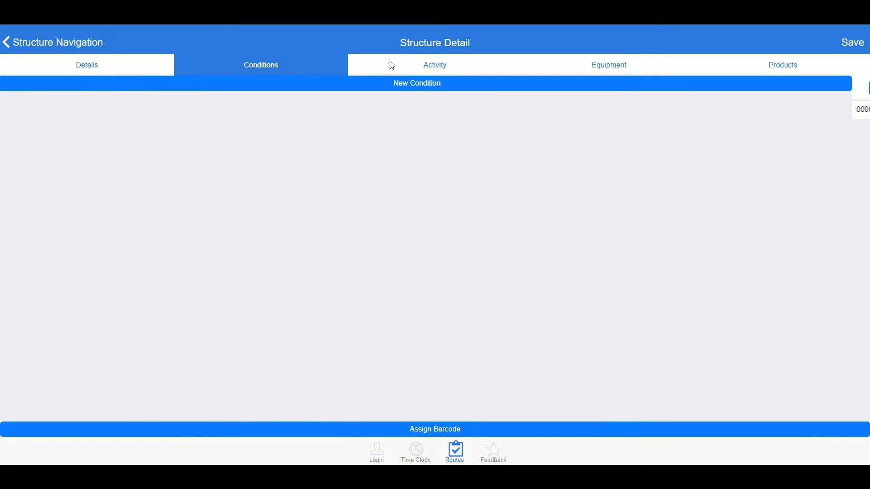
left_click(434, 71)
left_click(425, 79)
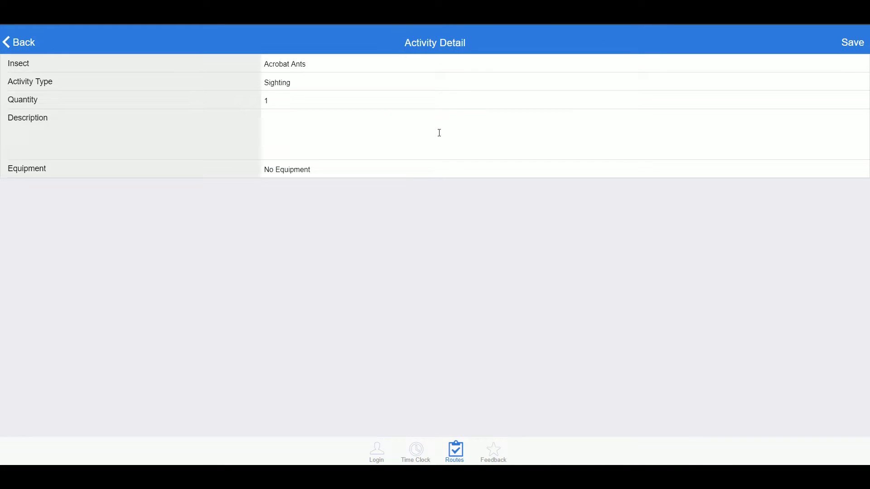
left_click(314, 171)
left_click(535, 217)
left_click(313, 89)
left_click(515, 154)
Set the activity's insect to Mice / Rats and its description to "Killed it dead!", and save the activity
left_click(360, 103)
left_click(286, 133)
left_click(314, 64)
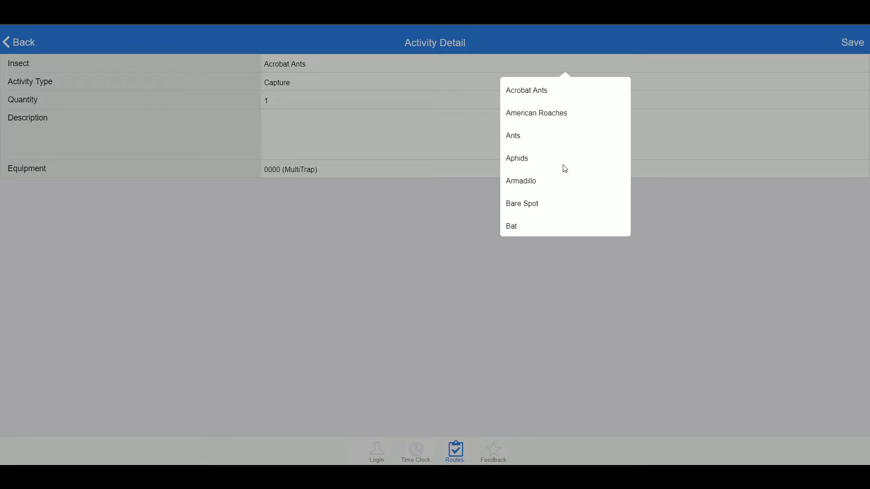
scroll(552, 206, "down", 15)
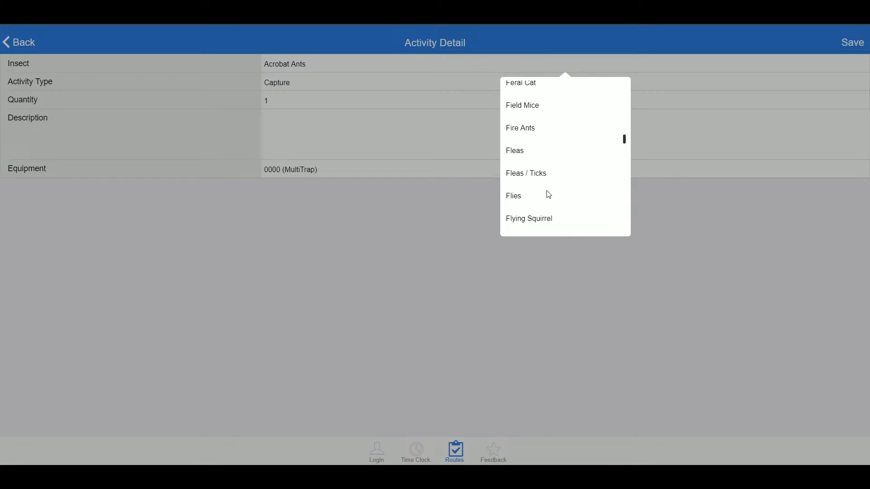
scroll(542, 151, "down", 10)
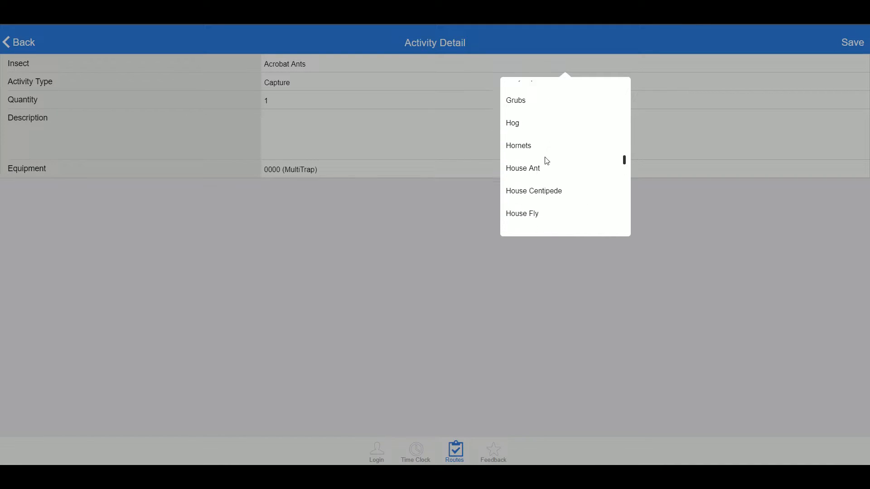
scroll(534, 136, "down", 4)
left_click(531, 171)
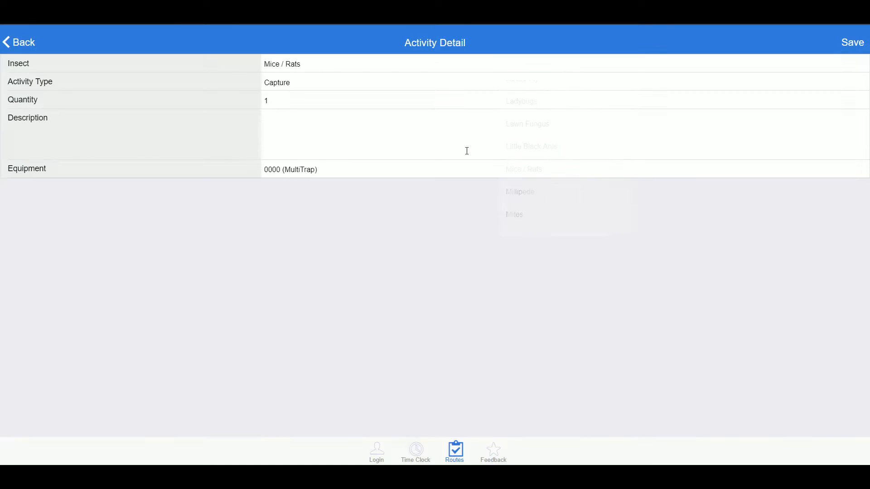
left_click(311, 134)
type("Killed it dead!")
left_click(842, 46)
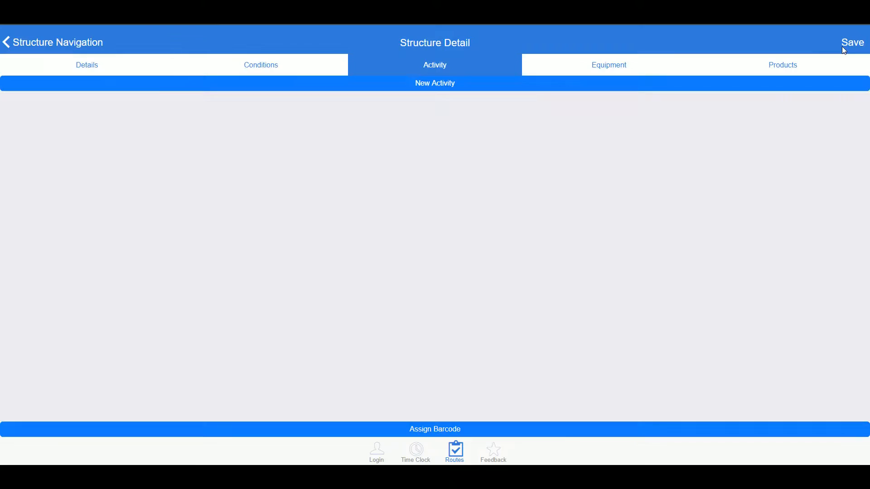
Add a high-severity Danger condition described as Dog, with details "Rabid dog", recommendation "Call Animal Control" and a chosen responsible party
left_click(264, 63)
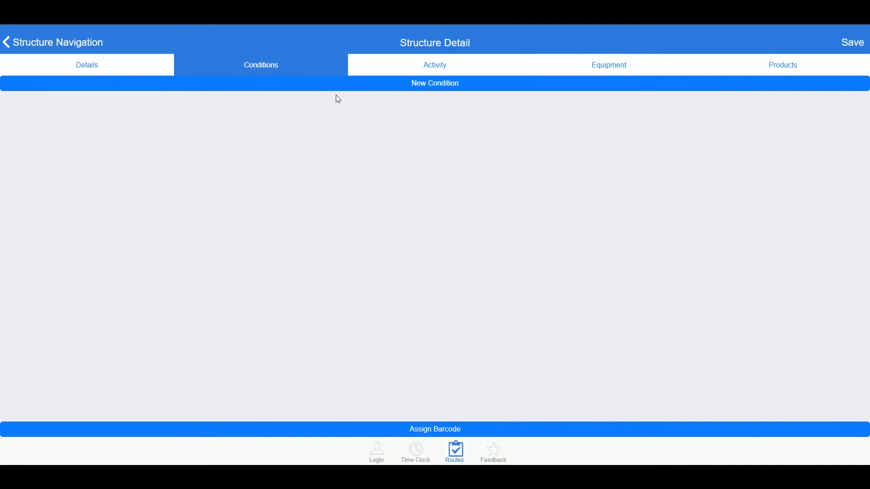
left_click(376, 87)
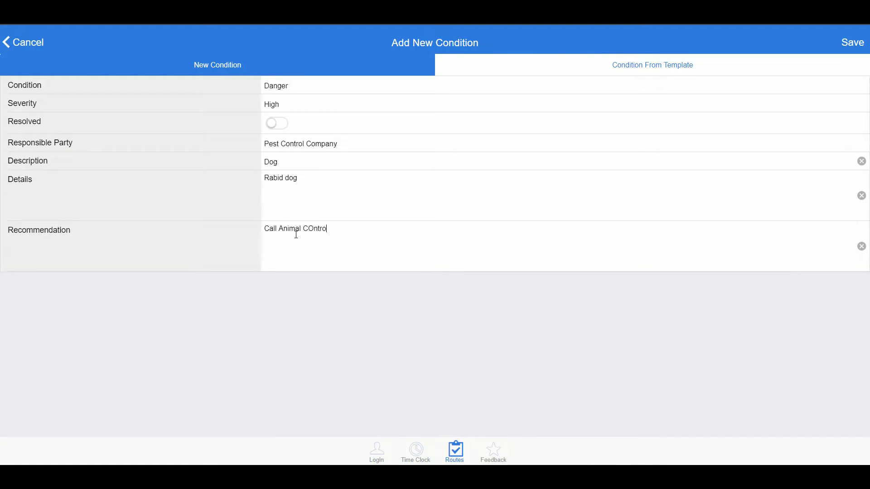
left_click(306, 232)
key("Delete")
type("ontrol")
left_click(297, 144)
left_click(526, 170)
left_click(841, 45)
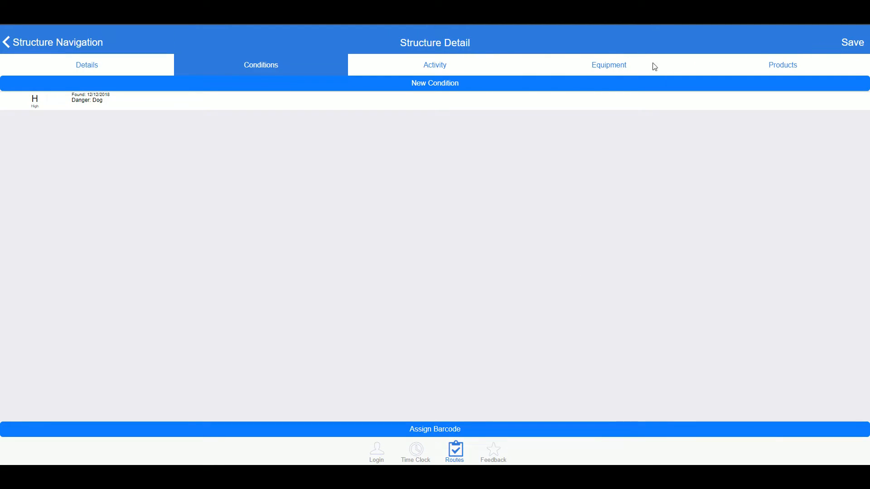
Add a second condition to the structure from the "cat droppings" condition template
left_click(476, 85)
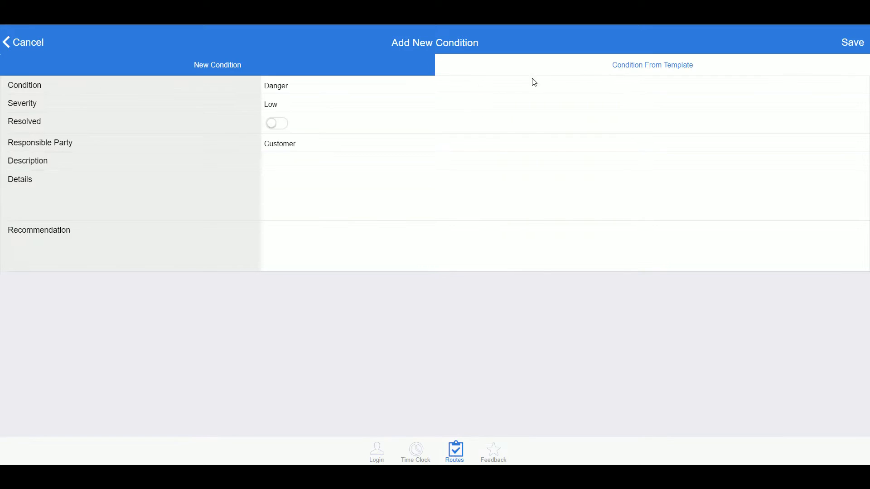
left_click(628, 68)
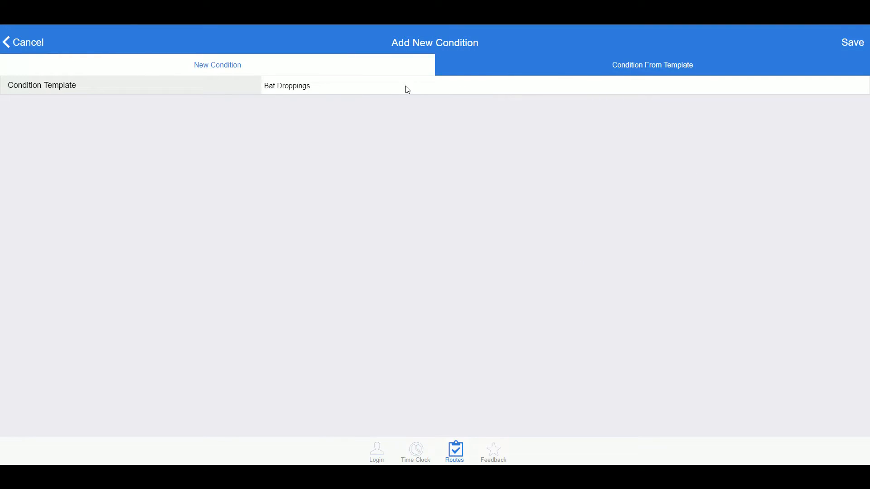
left_click(406, 89)
left_click(540, 134)
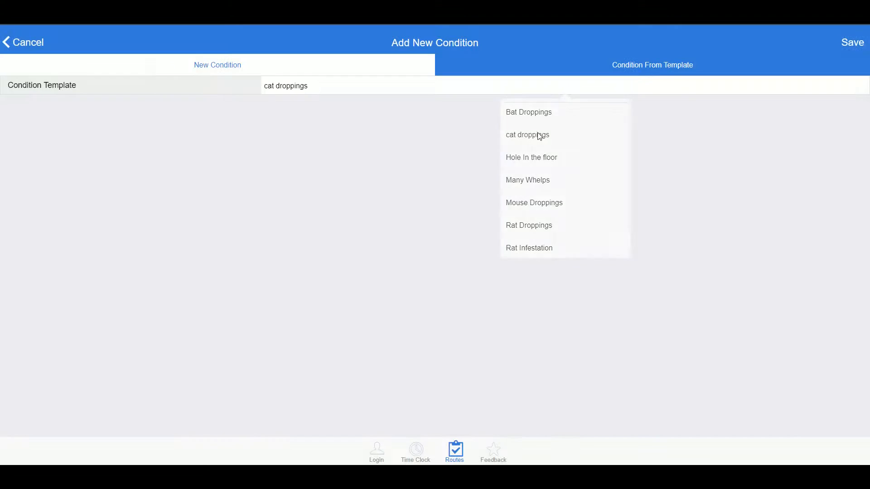
left_click(844, 43)
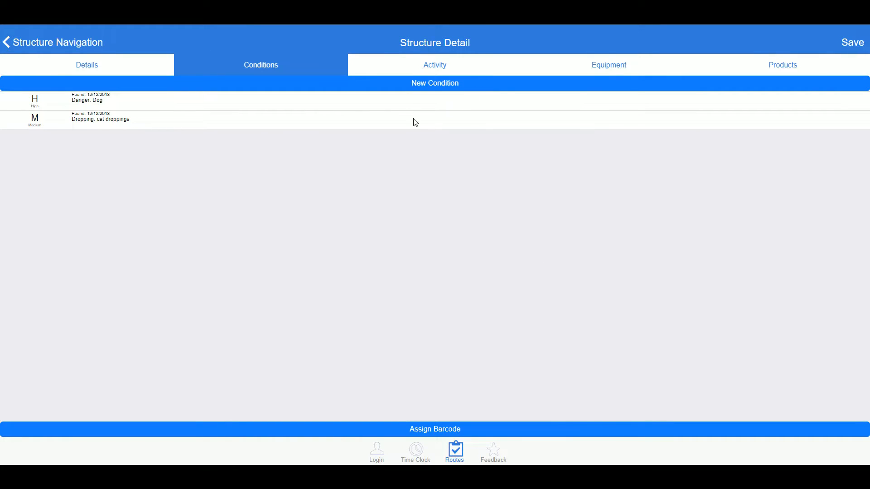
Set the cat droppings condition's severity to High and save it
left_click(442, 123)
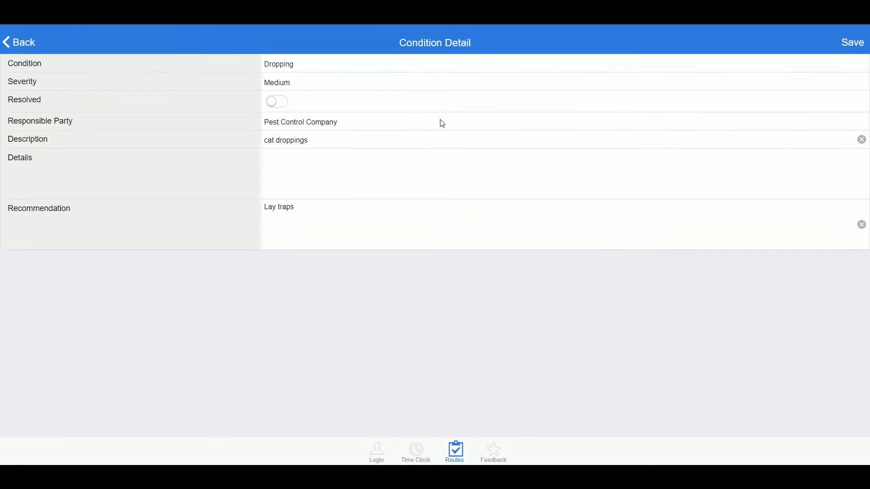
left_click(293, 86)
left_click(520, 152)
left_click(848, 44)
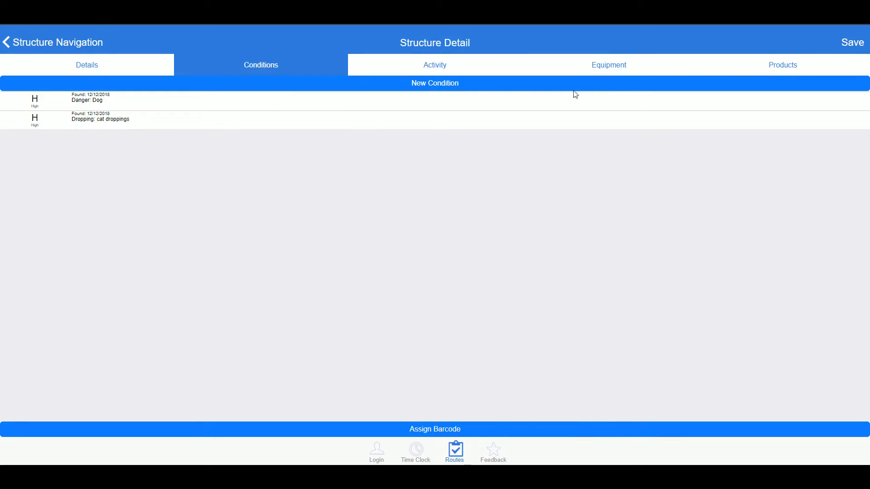
Reopen the cat droppings condition to review its recommendation
left_click(395, 122)
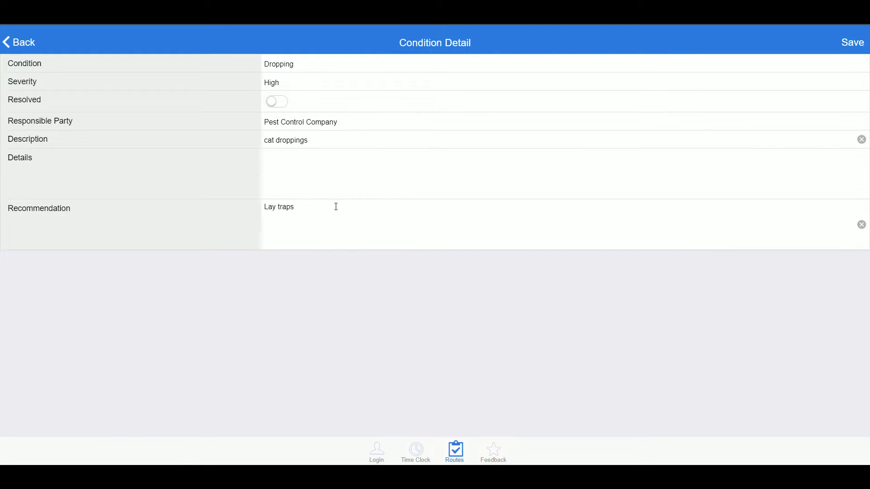
double_click(285, 207)
left_click(847, 45)
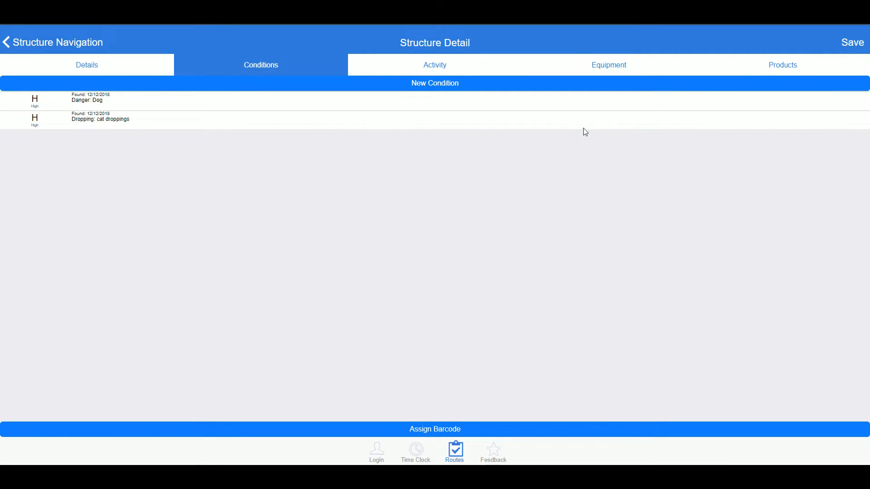
Add the MULTICHEM product to the structure with an applied amount of 1 in cubic centimeters
left_click(781, 63)
left_click(498, 90)
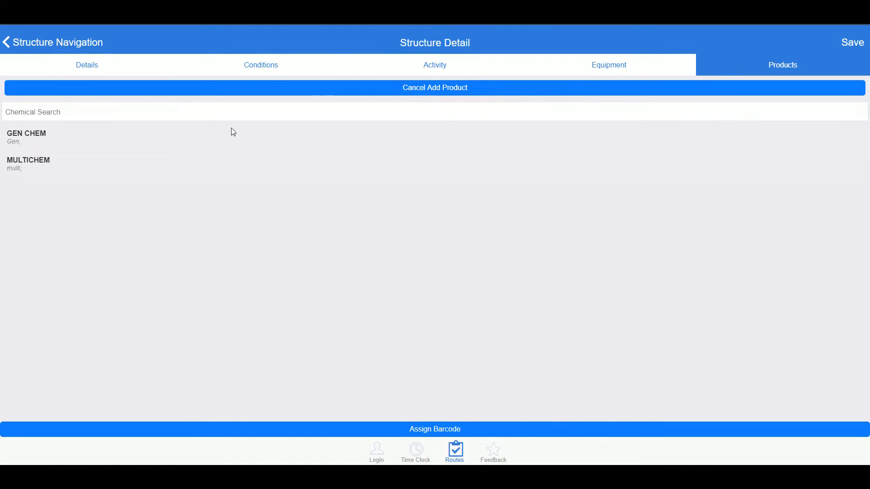
left_click(71, 161)
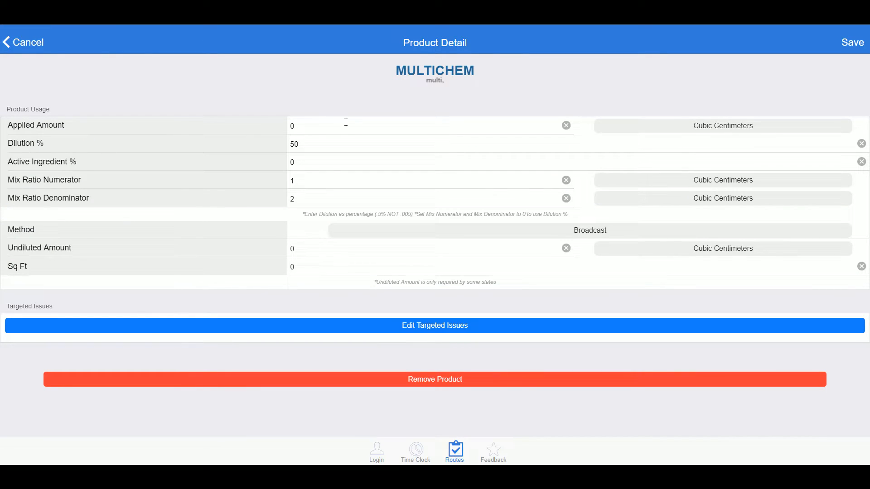
left_click(331, 180)
key("BackSpace")
type("1")
Set the MULTICHEM product's active ingredient percentage to 100
left_click(331, 143)
left_click(322, 163)
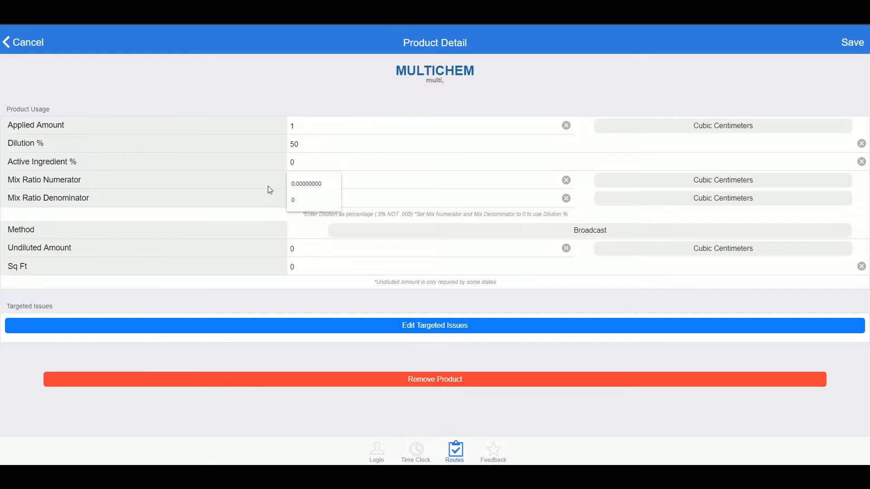
key("BackSpace")
type("100")
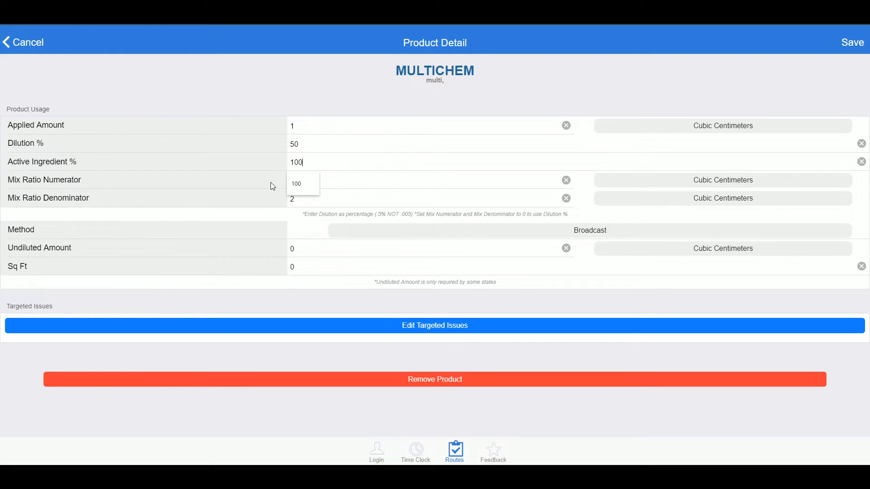
left_click(224, 190)
Set MULTICHEM's application method to Power Spray, and save both the product and the Master Bedroom structure
left_click(513, 231)
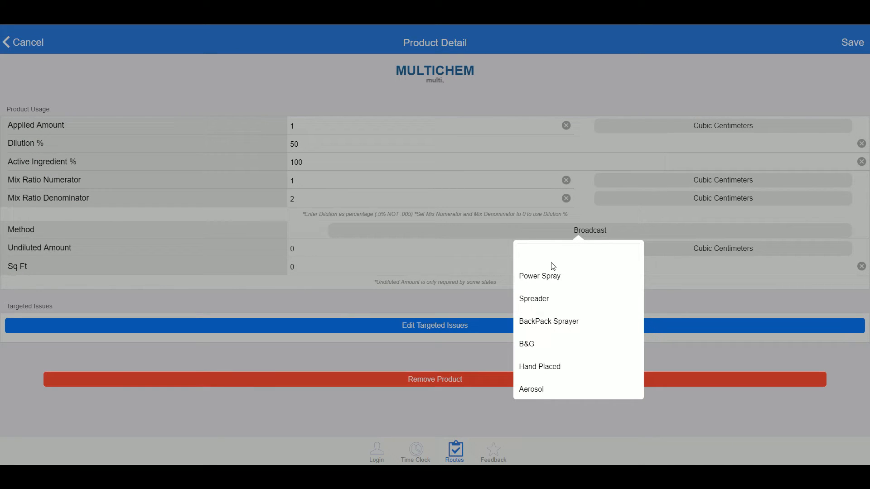
left_click(557, 278)
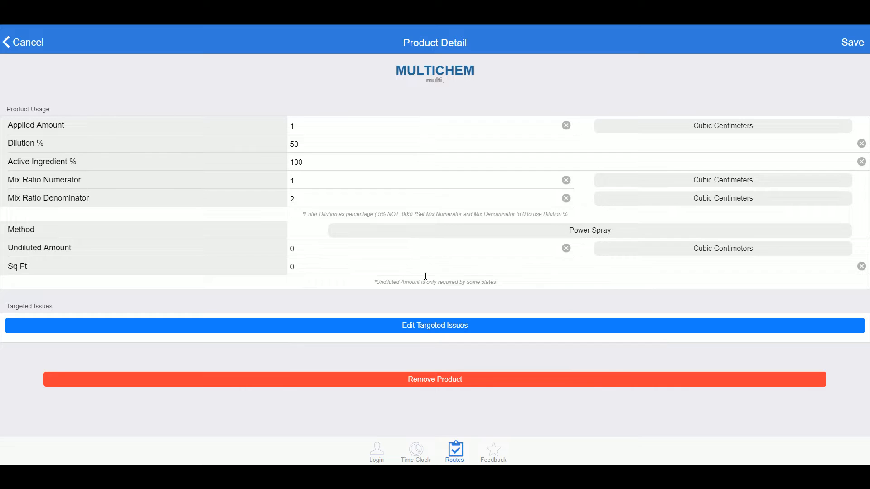
left_click(849, 41)
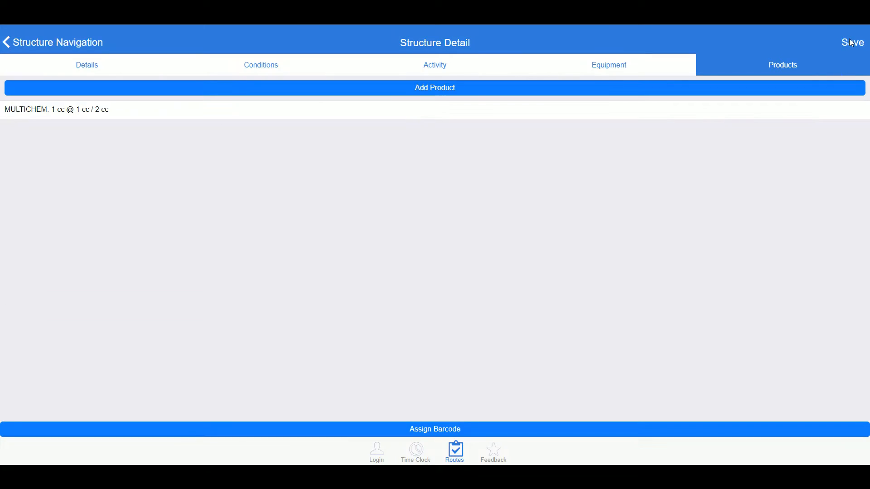
left_click(130, 63)
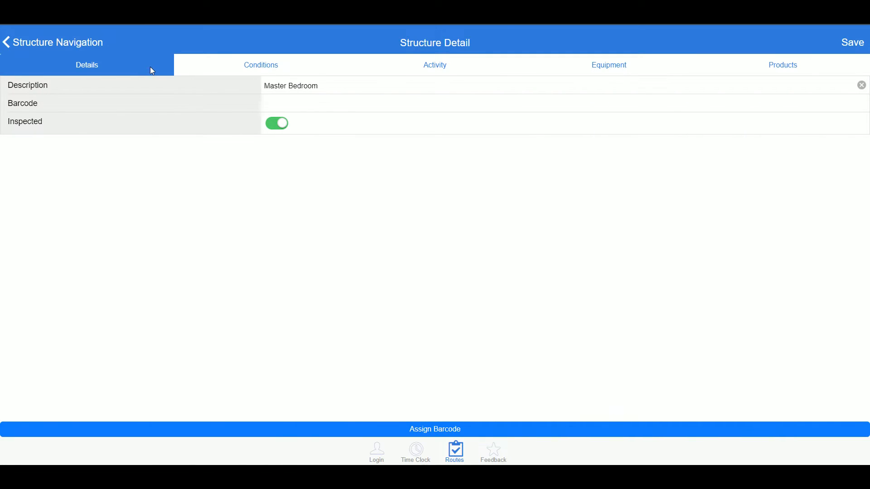
left_click(850, 44)
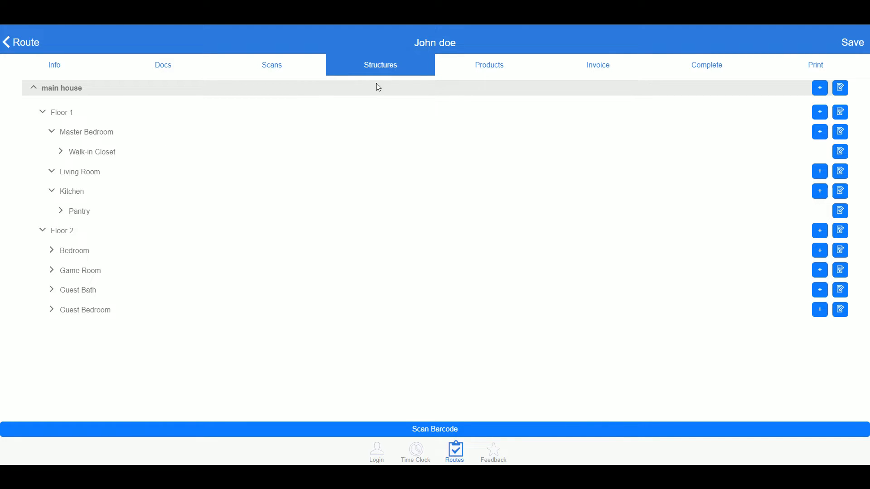
Add the GEN CHEM product to the appointment itself with an applied amount of 1 in cubic centimeters and save it
left_click(473, 68)
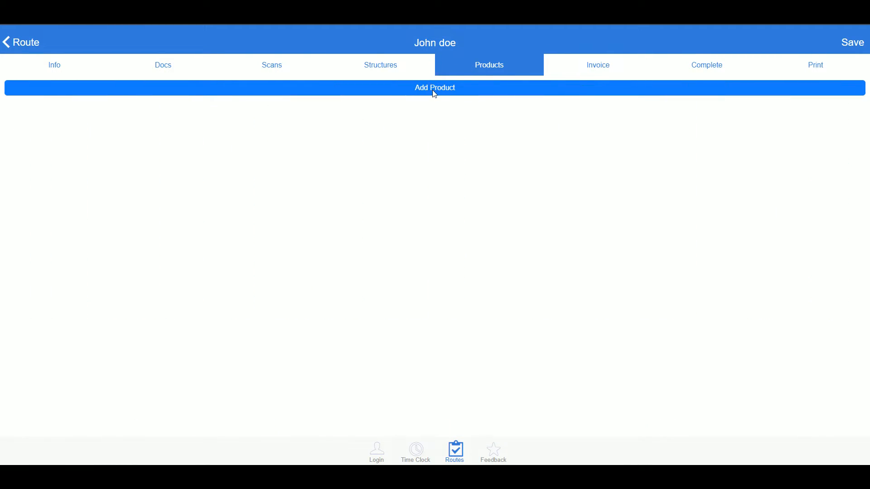
left_click(430, 88)
left_click(334, 137)
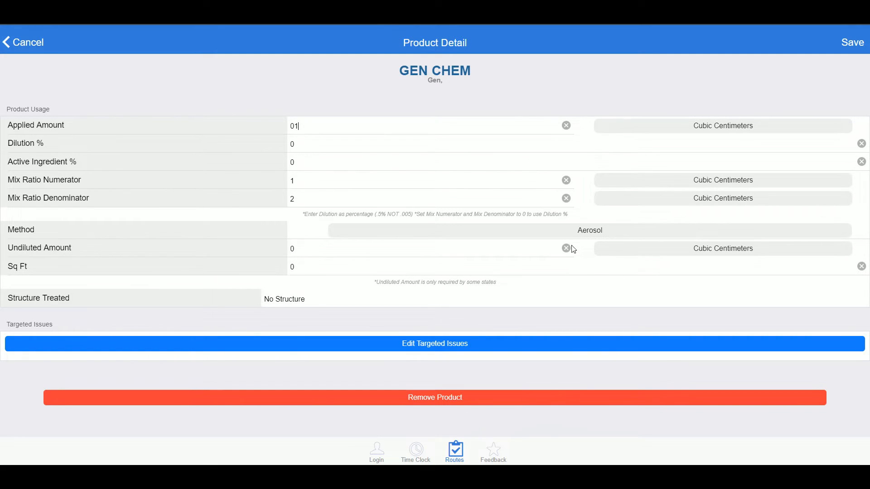
left_click(831, 47)
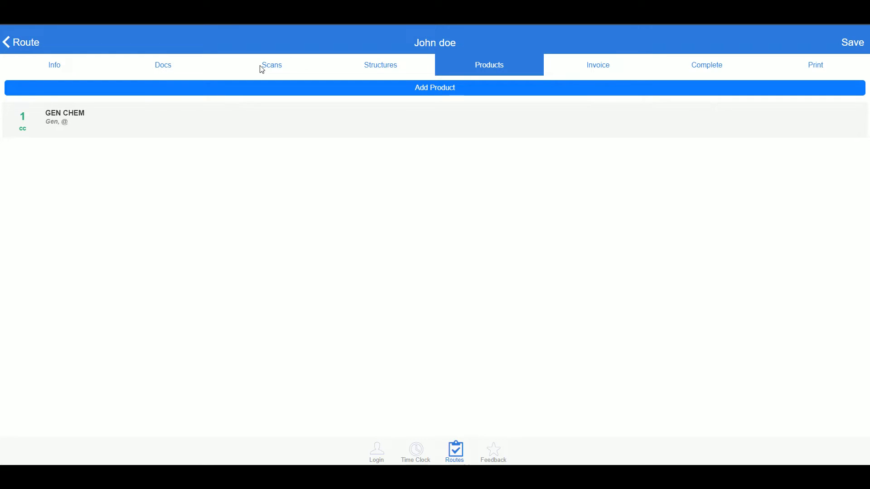
Set the appointment's completion status to Serviced and save the appointment
left_click(682, 67)
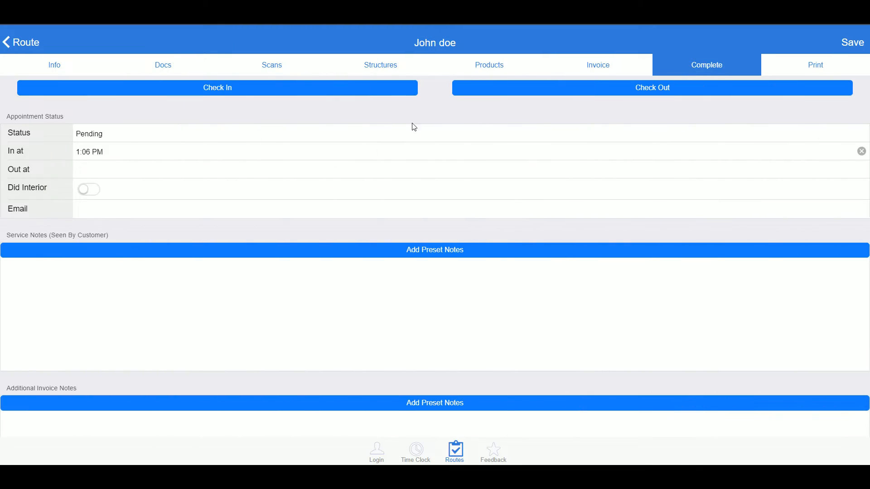
left_click(186, 138)
left_click(467, 182)
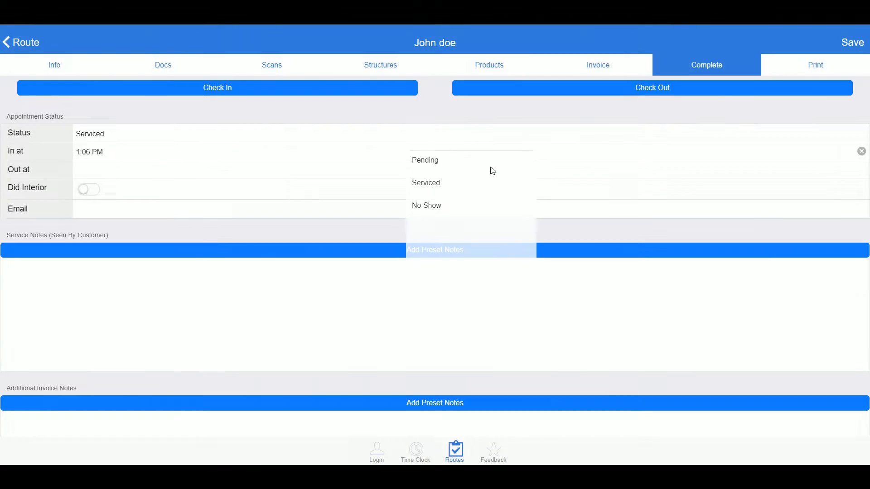
left_click(839, 45)
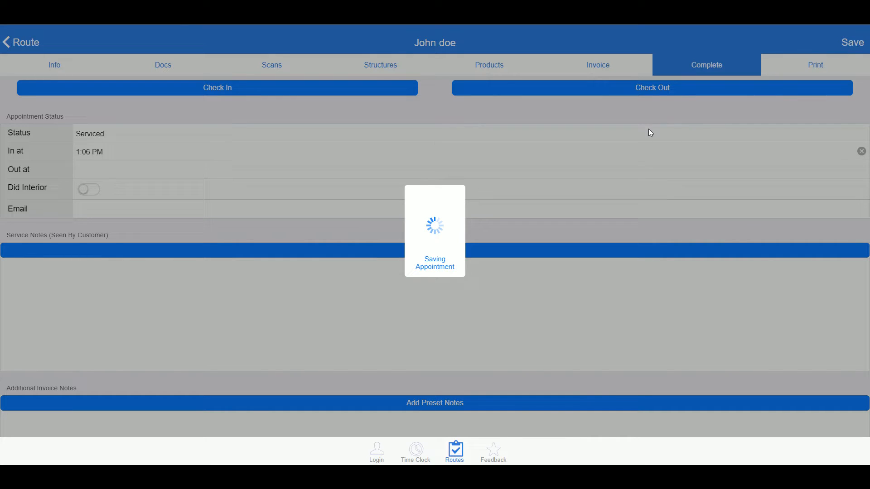
Open the 02:30 appointment's card in the PestRoutes web schedule and review the inspection status of its structures
left_click(511, 66)
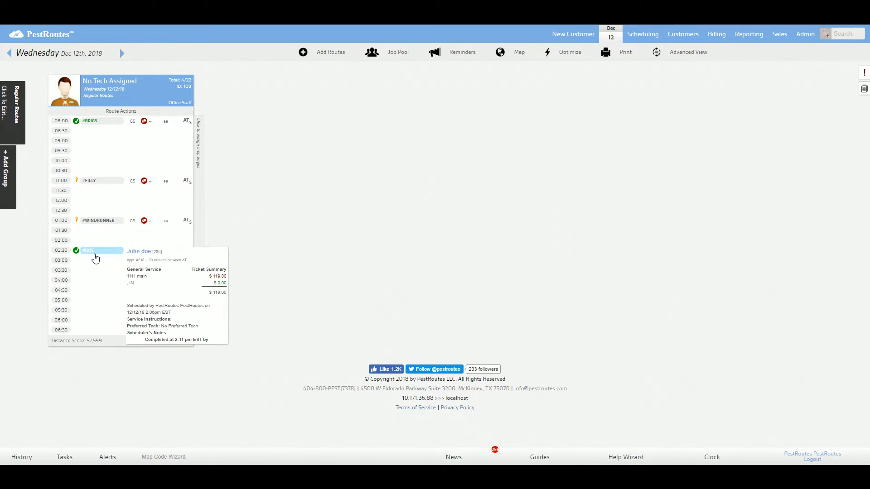
left_click(93, 252)
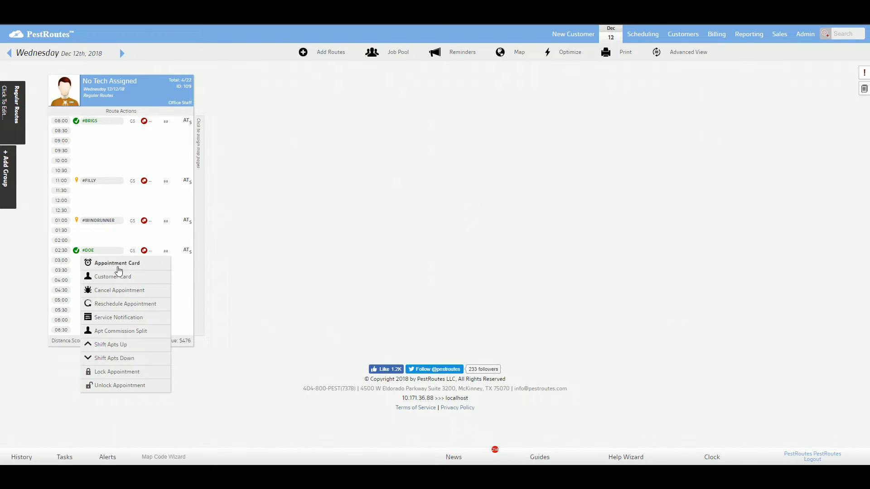
left_click(116, 265)
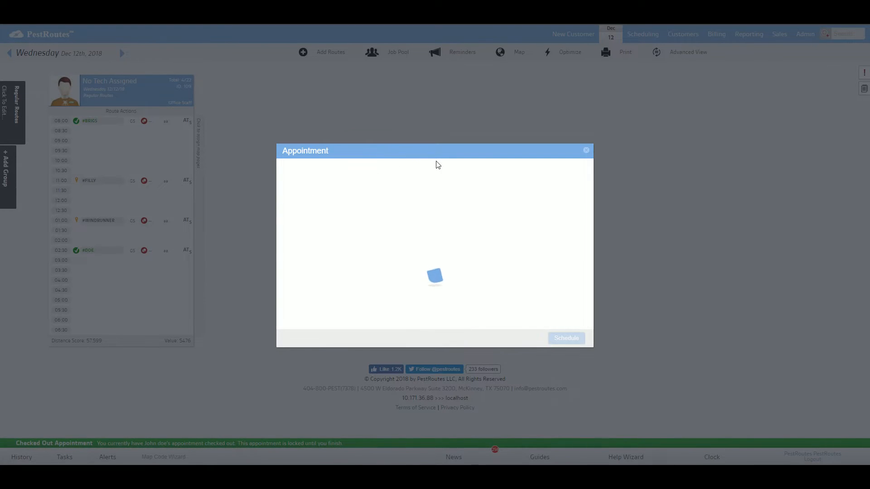
left_click(374, 165)
scroll(423, 226, "down", 2)
scroll(408, 219, "down", 1)
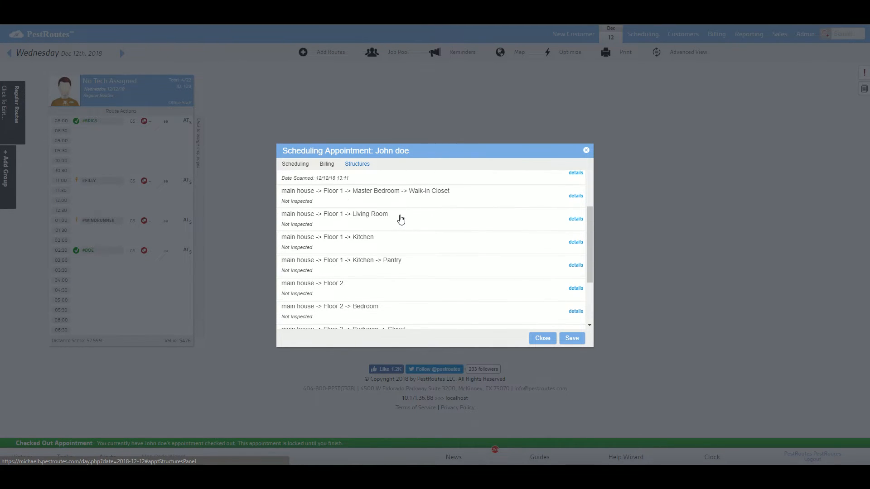
scroll(378, 214, "down", 2)
scroll(396, 230, "up", 5)
scroll(365, 240, "down", 2)
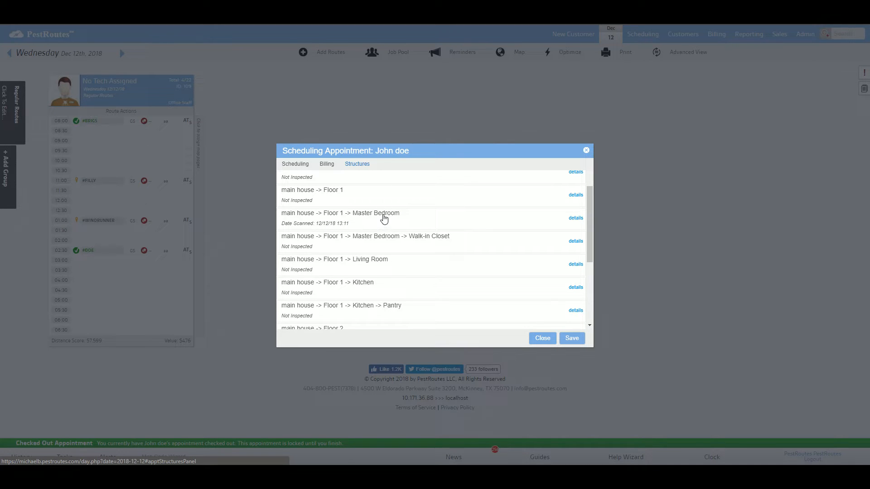
scroll(317, 250, "down", 4)
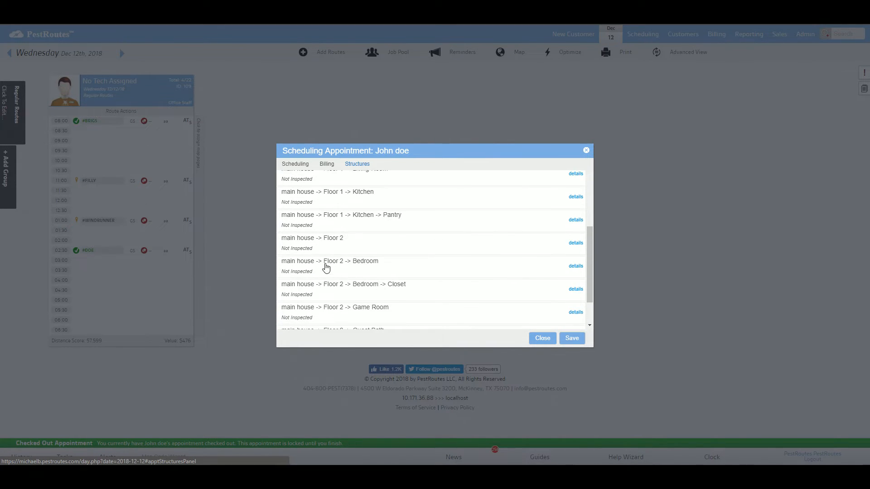
scroll(344, 277, "up", 5)
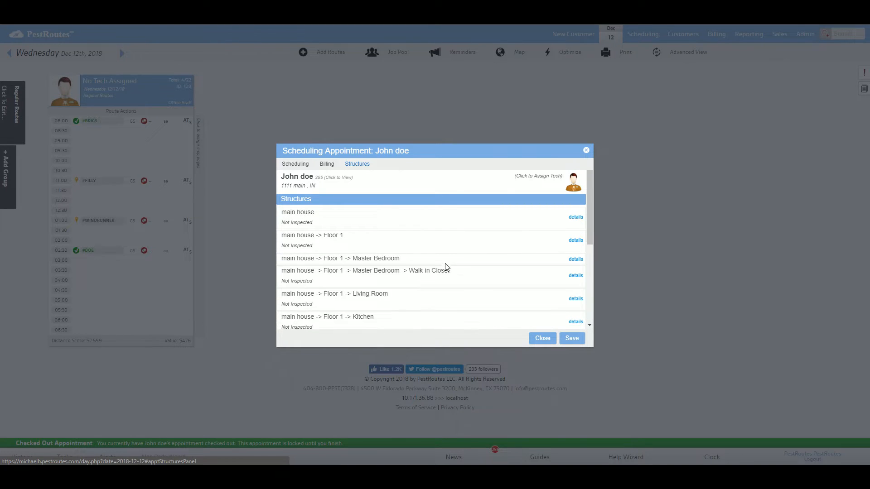
Examine the product entries under Master Bedroom and Walk-in Closet, check the appointment's scheduling settings, and close the card without saving
mouse_move(448, 260)
scroll(435, 236, "down", 1)
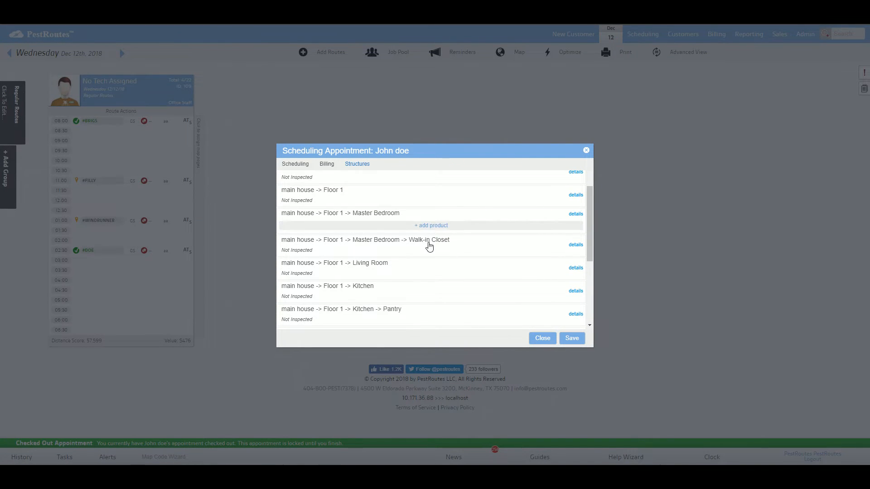
scroll(433, 257, "up", 1)
scroll(433, 257, "down", 1)
scroll(421, 228, "up", 1)
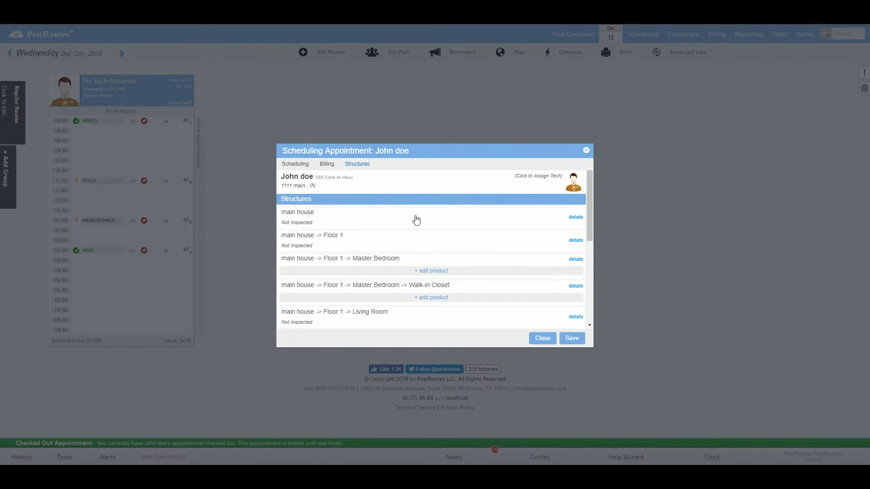
scroll(412, 204, "down", 4)
scroll(413, 210, "up", 5)
left_click(327, 164)
left_click(302, 166)
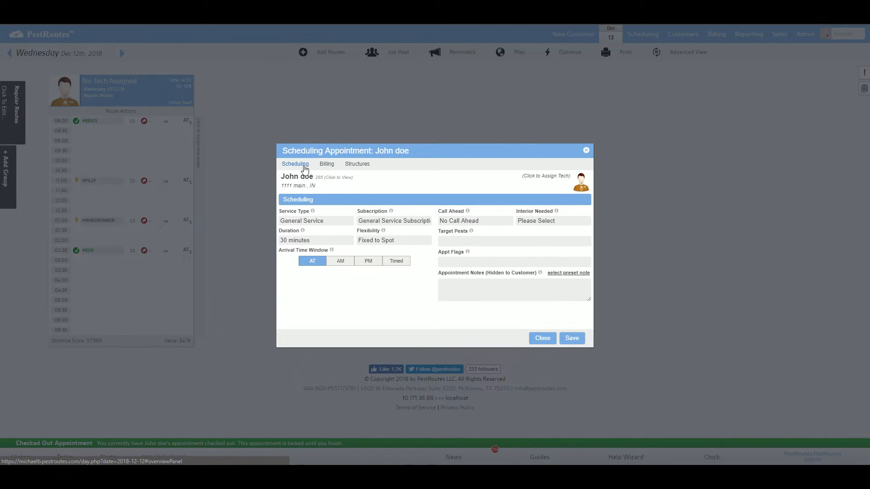
left_click(585, 151)
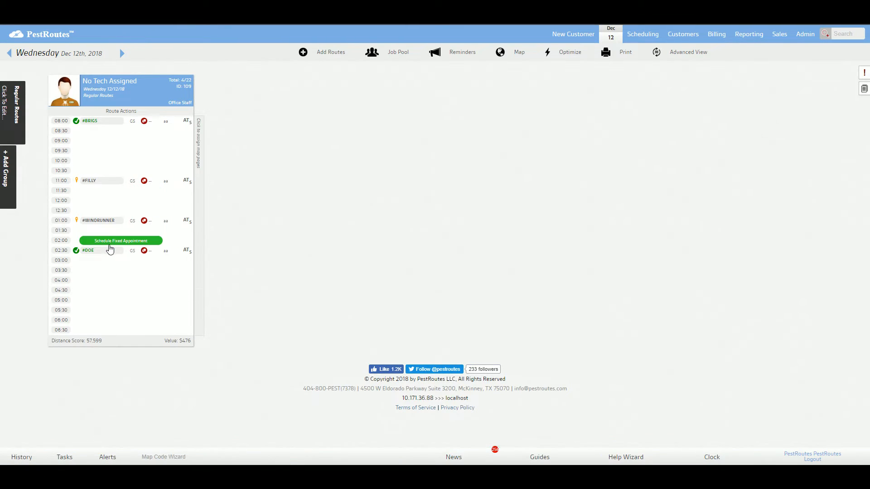
Open the customer card from the 02:30 appointment and display the Master Bedroom structure on Floor 1 of the main house
right_click(109, 251)
left_click(112, 277)
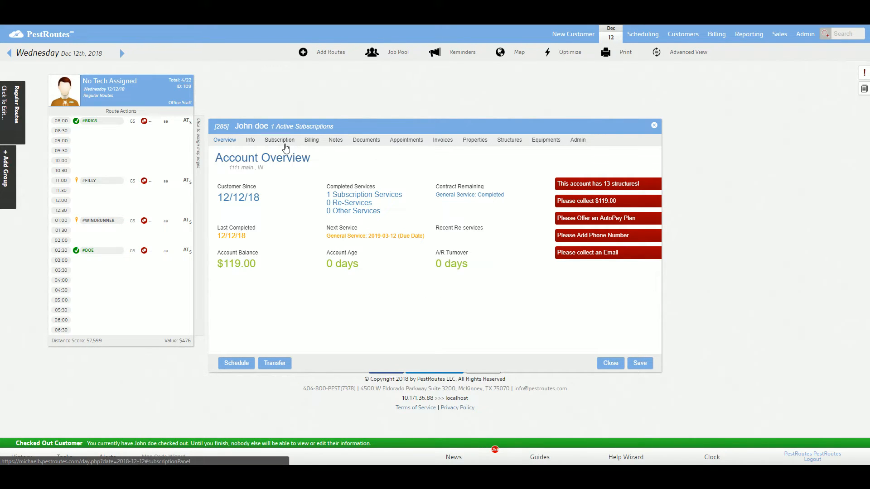
left_click(508, 141)
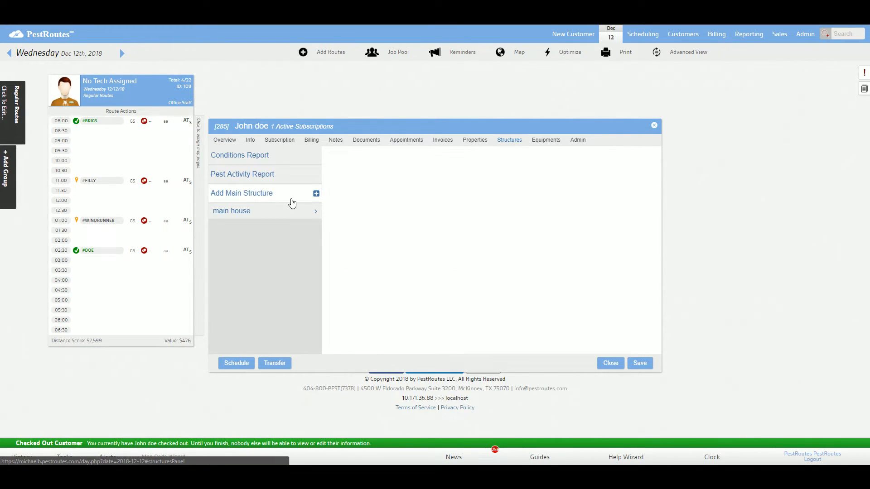
left_click(260, 211)
left_click(289, 225)
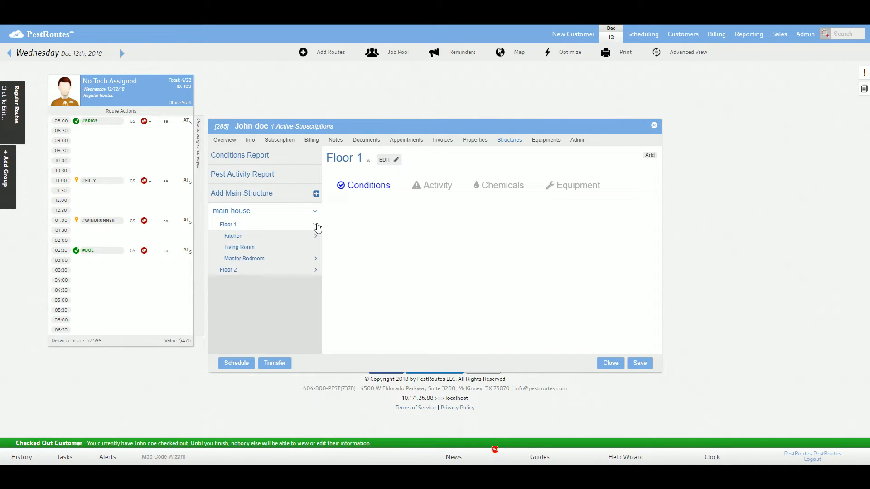
left_click(281, 259)
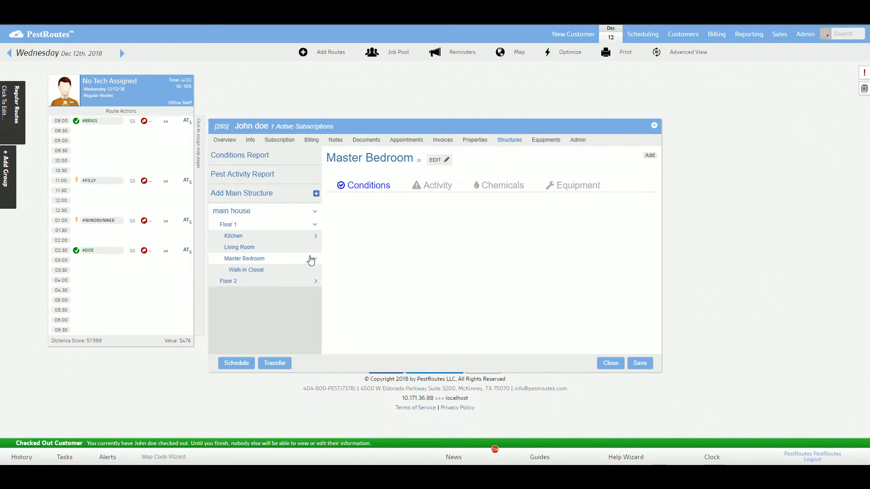
Review the activity, chemicals and equipment recorded for the Master Bedroom
left_click(434, 190)
left_click(487, 186)
left_click(568, 185)
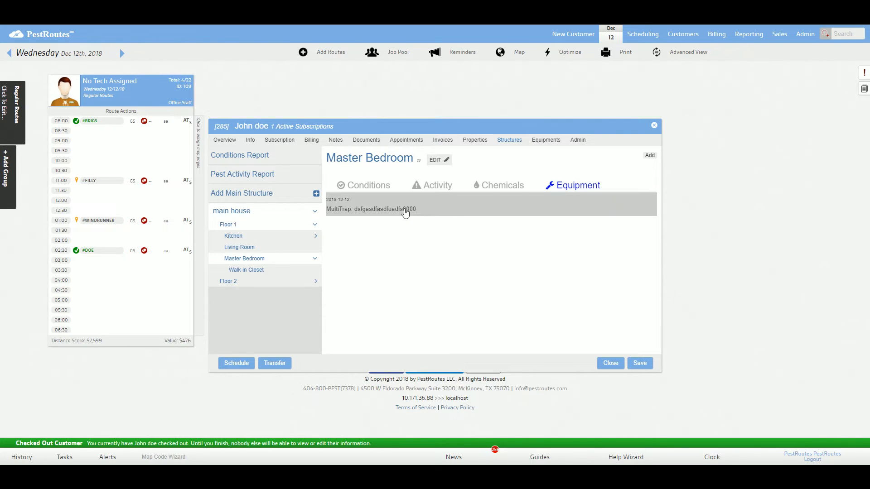
Open the Master Bedroom's MultiTrap equipment record, expand its H20 bait and try lowering the percent remaining
left_click(418, 213)
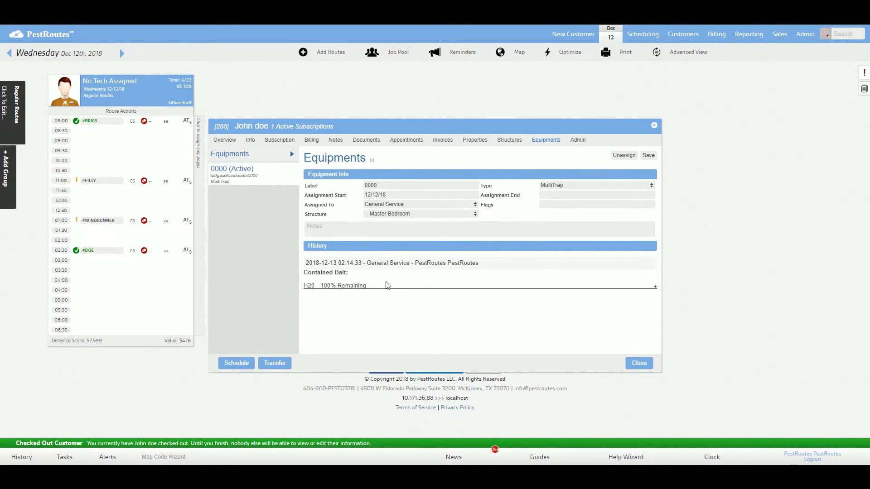
left_click(422, 289)
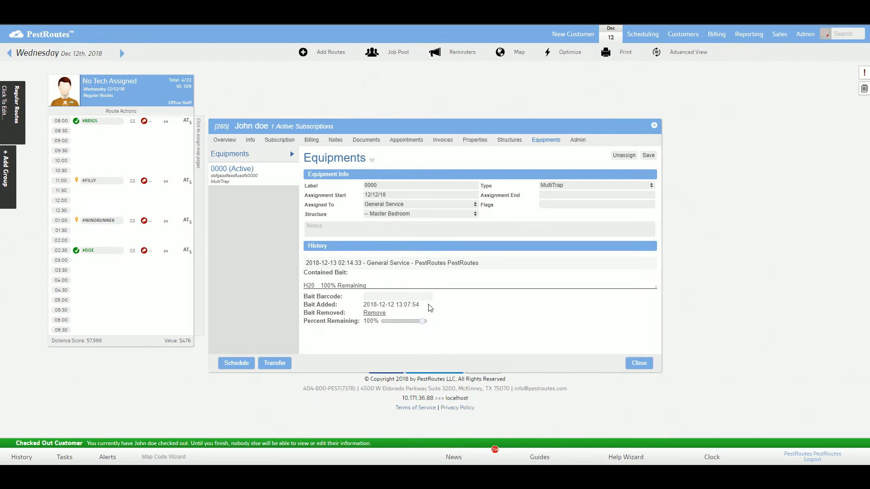
left_click_drag(422, 323, 411, 322)
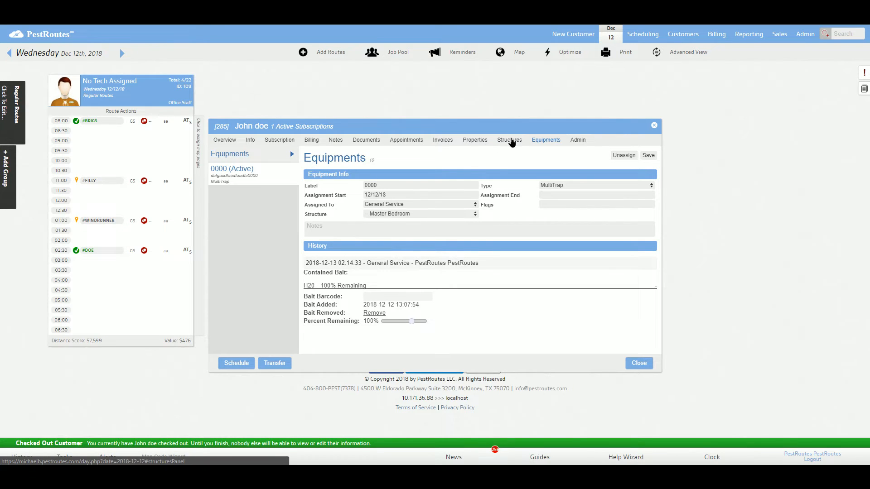
Open the service appointment linked to the Master Bedroom's recorded activity and review its inspected structure, products used and scanned equipment
left_click(510, 140)
left_click(433, 186)
left_click(394, 209)
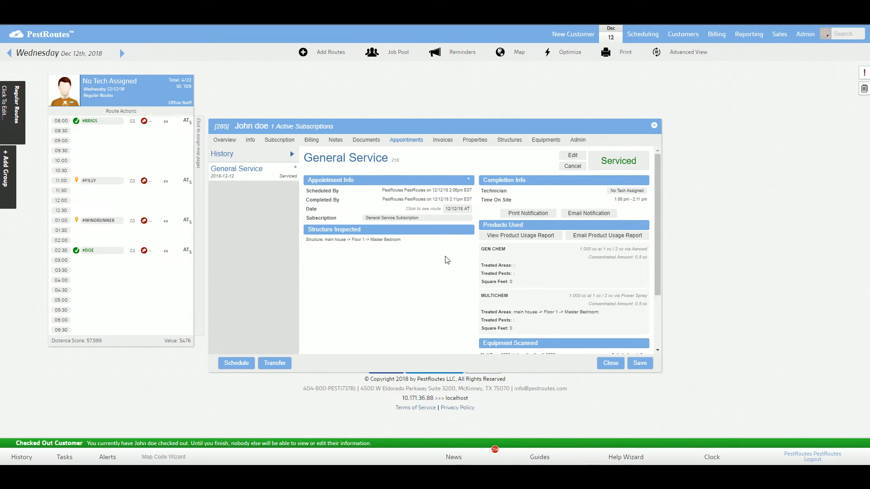
scroll(447, 261, "down", 1)
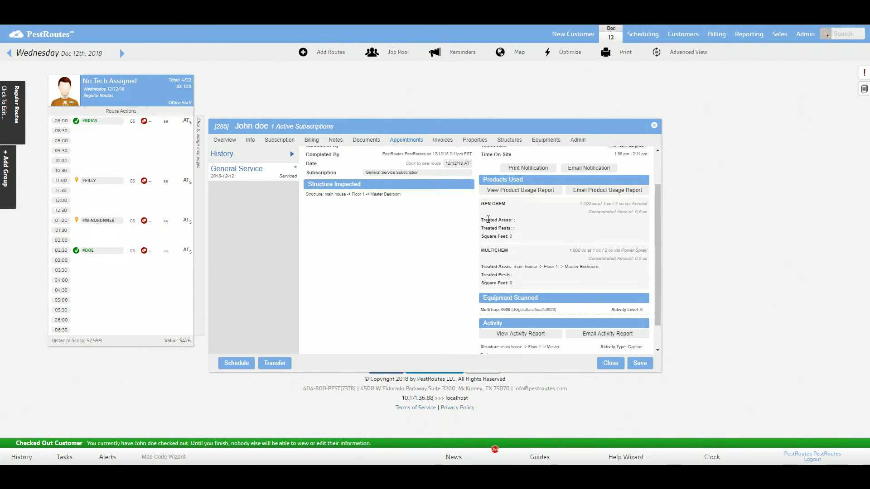
scroll(488, 219, "up", 1)
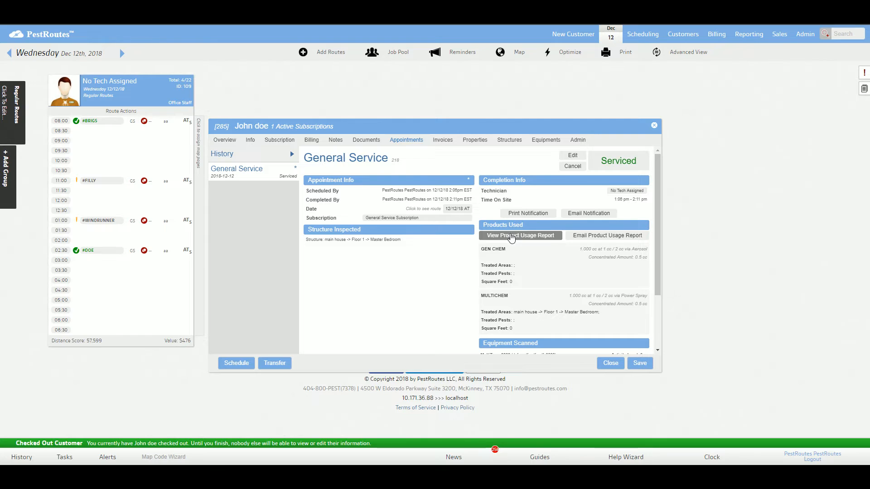
View the appointment's product usage report, and open its printable service notification to check the open conditions for the Master Bedroom
left_click(510, 235)
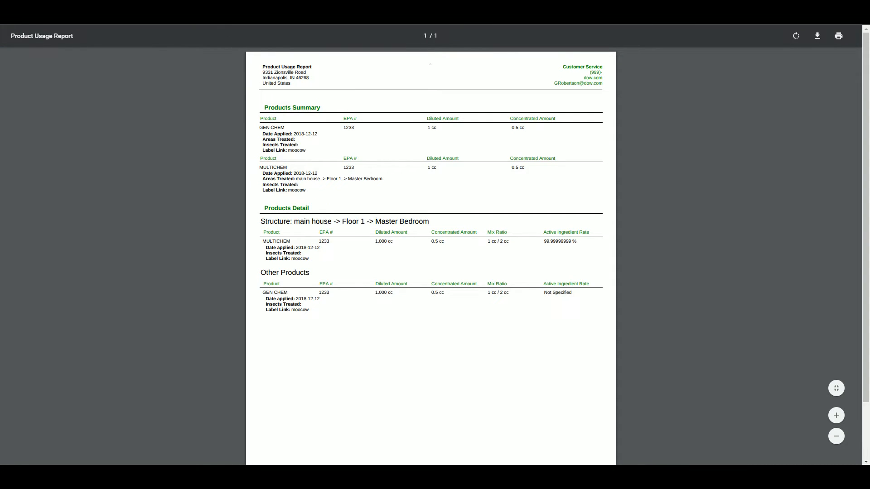
key("ctrl+w")
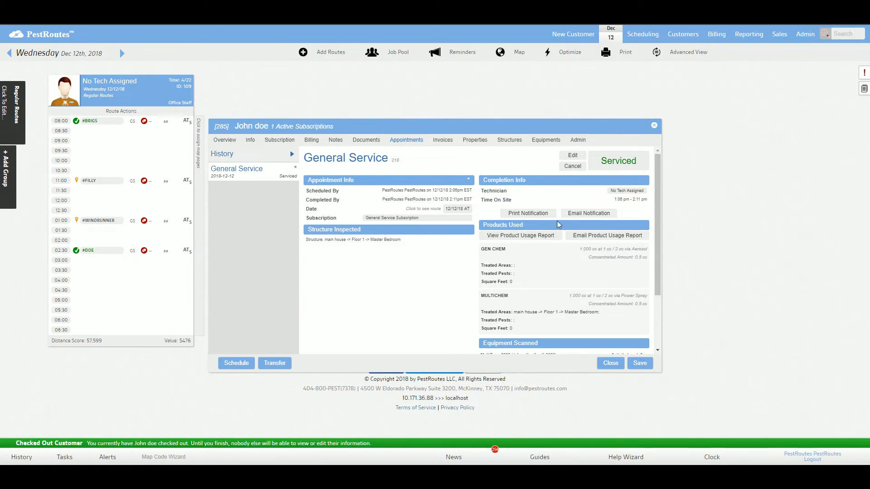
left_click(526, 212)
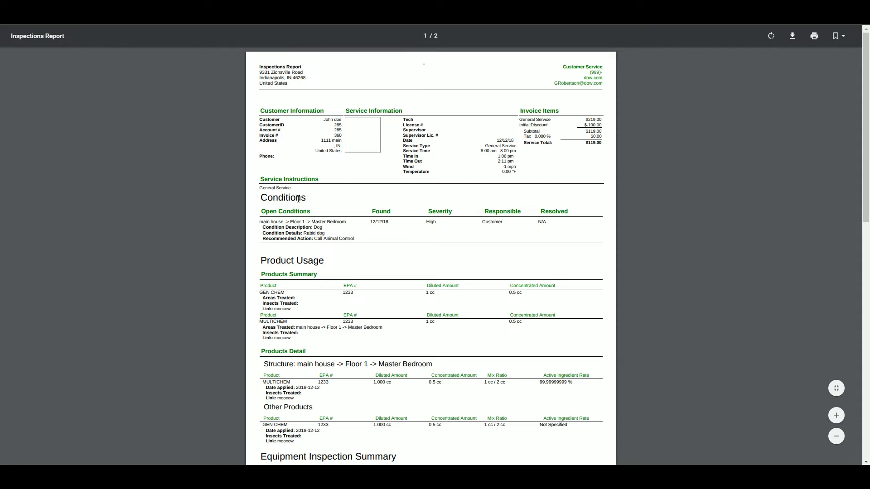
left_click_drag(266, 198, 306, 198)
scroll(318, 204, "down", 1)
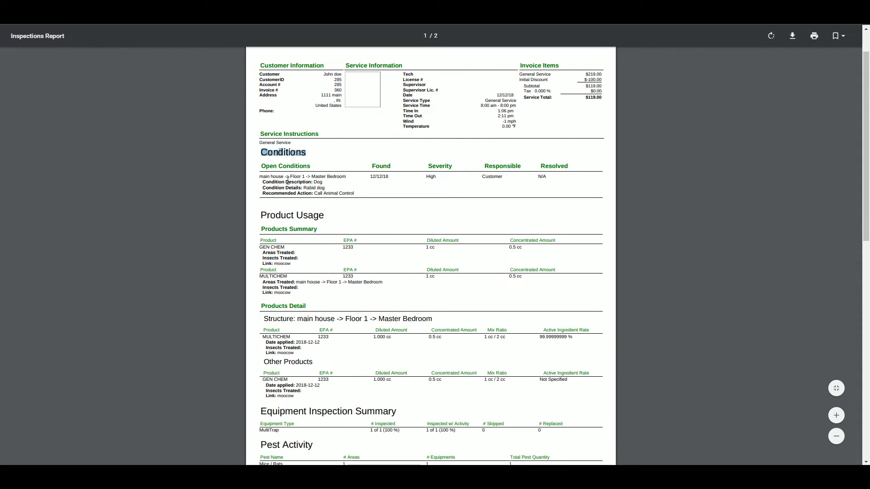
left_click_drag(260, 177, 346, 177)
left_click(348, 173)
Examine the product usage, equipment inspection summary and pest activity sections of the inspections report
scroll(344, 173, "down", 2)
scroll(337, 175, "up", 1)
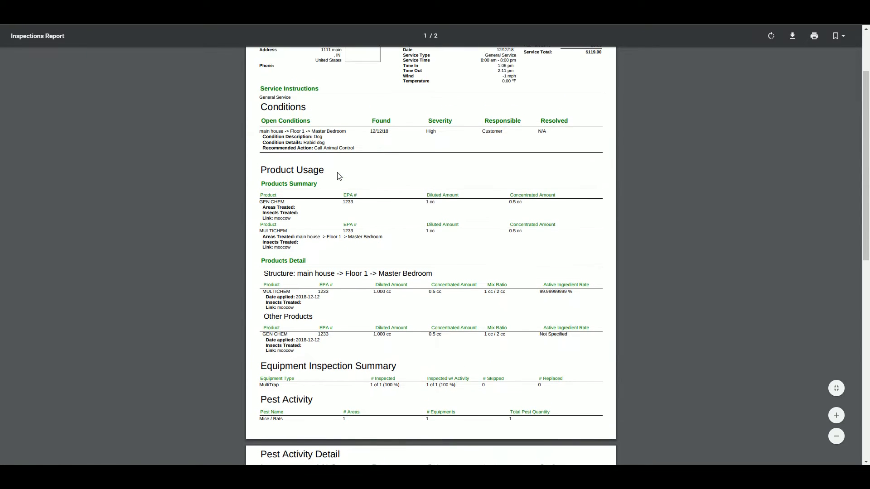
scroll(311, 194, "down", 4)
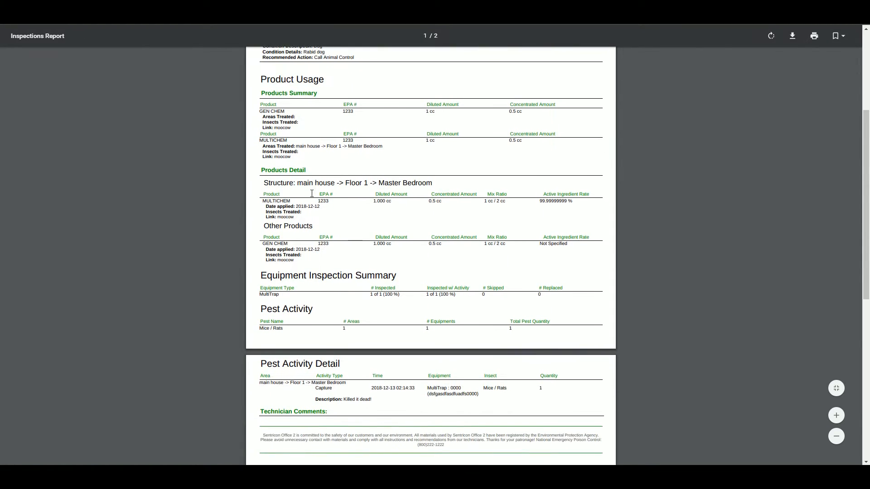
left_click_drag(259, 173, 314, 175)
left_click(394, 201)
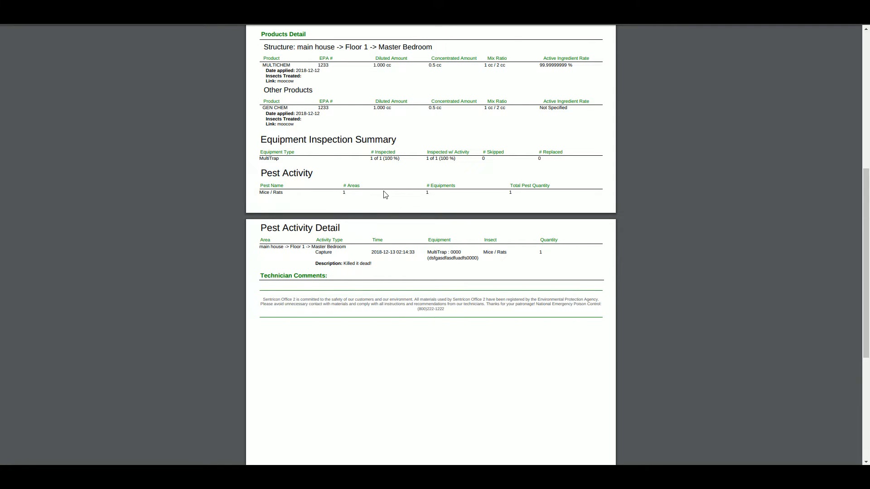
scroll(380, 191, "up", 3)
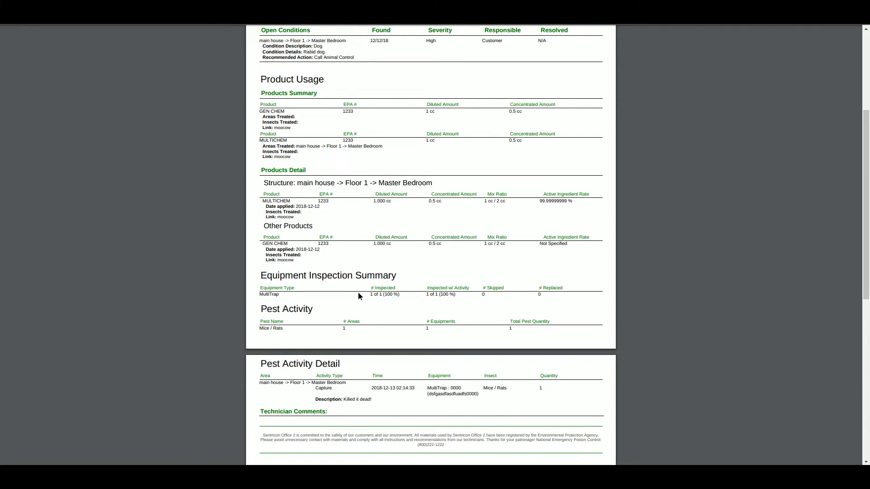
left_click_drag(404, 293, 374, 295)
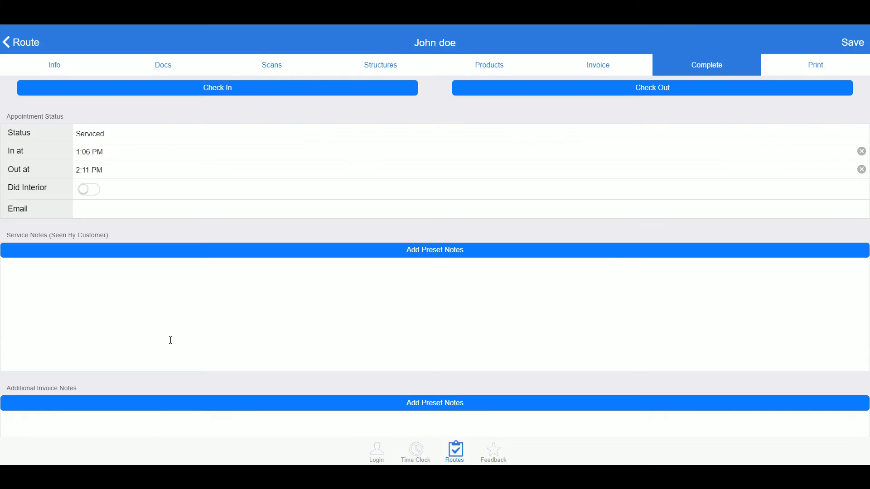
Switch to the mobile app, reopen the last completed appointment on the route and open the structure details of main house, Floor 1, Master Bedroom
left_click(305, 64)
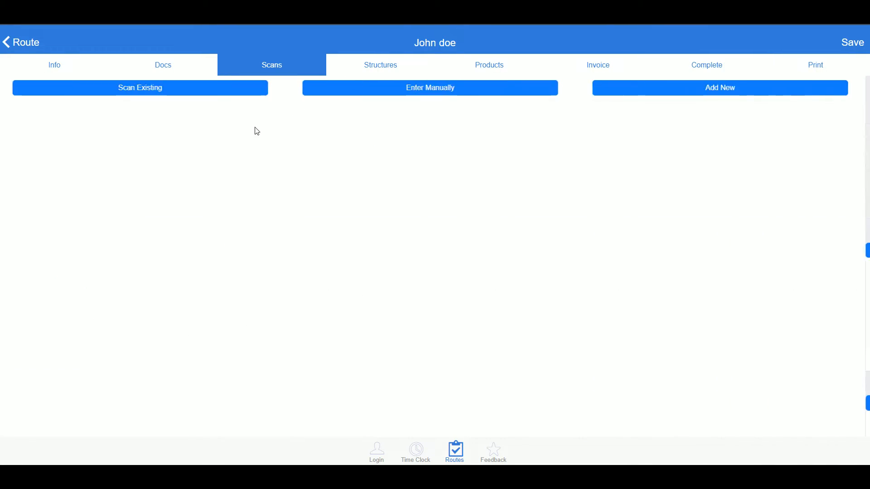
left_click(24, 43)
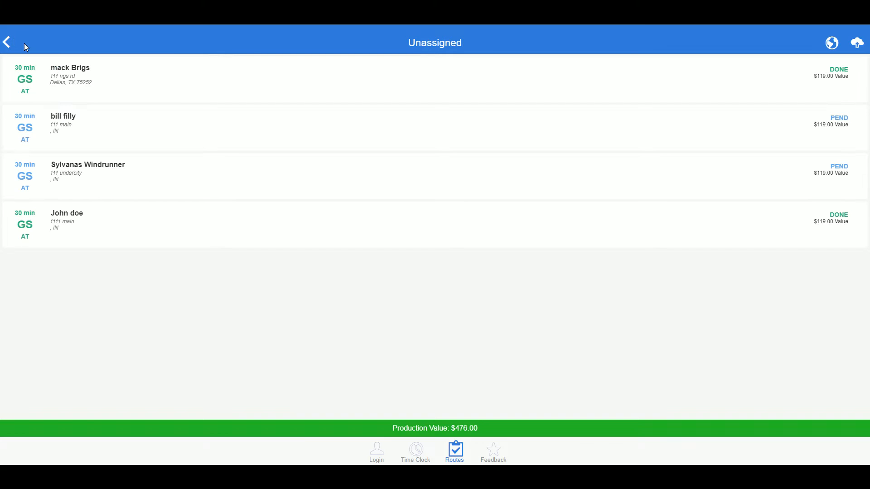
left_click(116, 215)
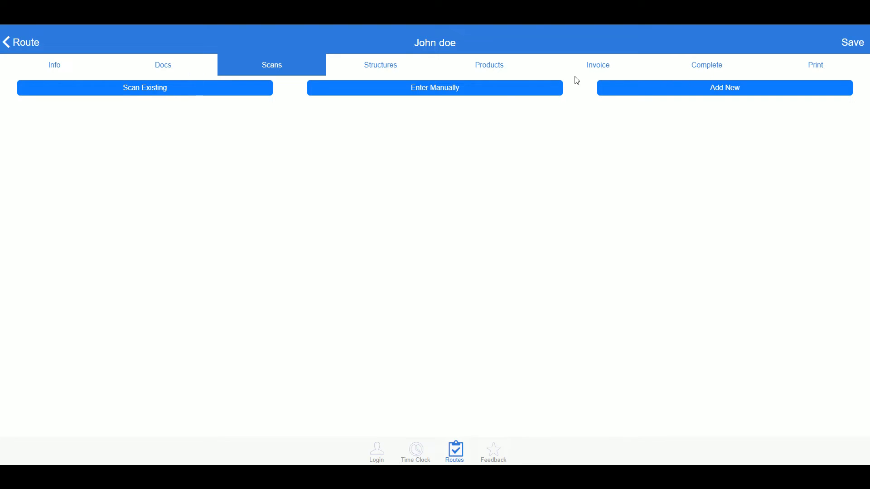
left_click(402, 66)
left_click(347, 89)
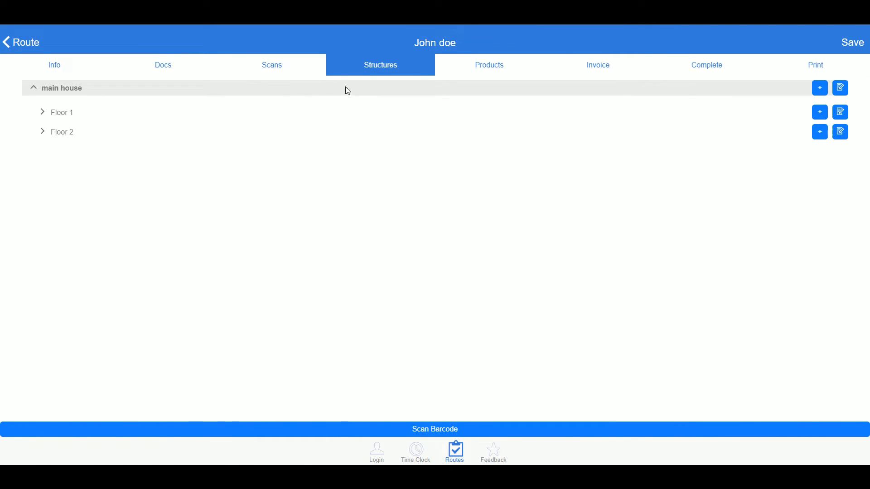
left_click(89, 114)
left_click(61, 133)
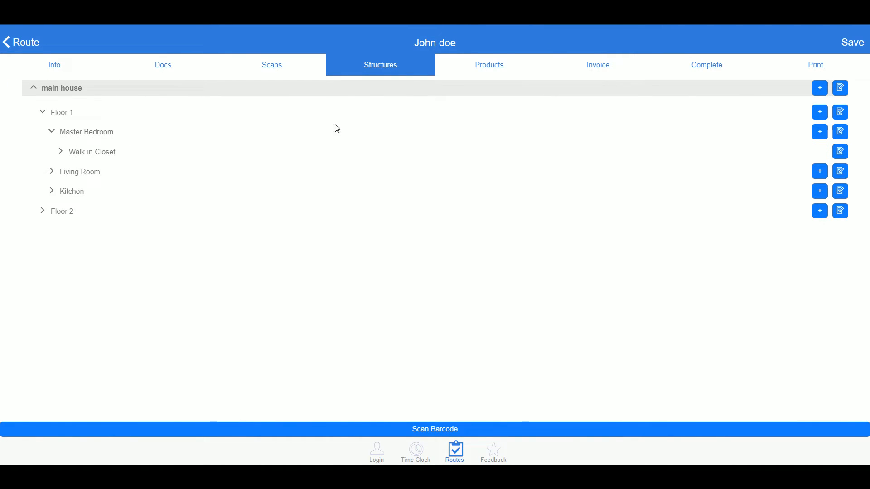
left_click(841, 132)
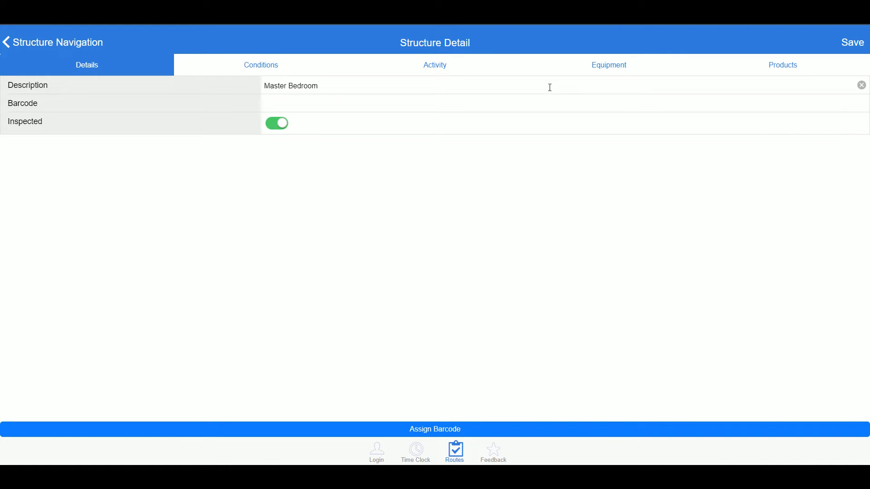
Set the Master Bedroom MultiTrap's device exception to Skipped with the note "Can't find!" and save the equipment
left_click(629, 70)
left_click(365, 107)
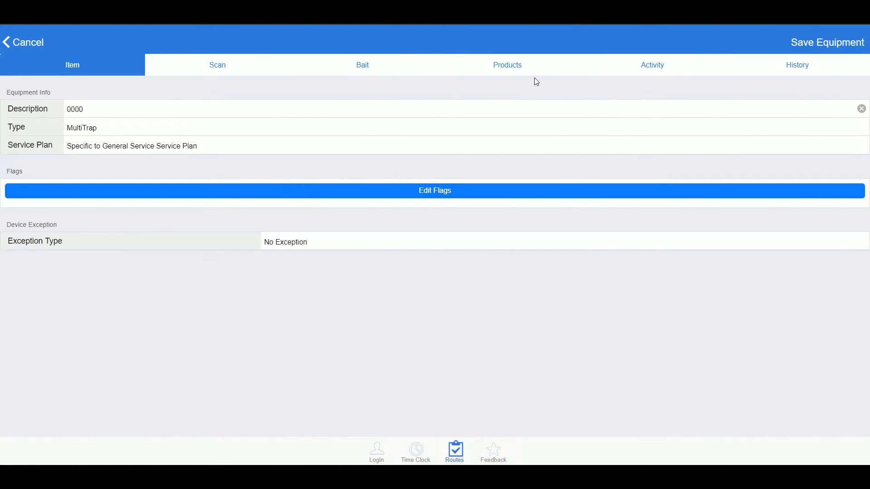
left_click(263, 64)
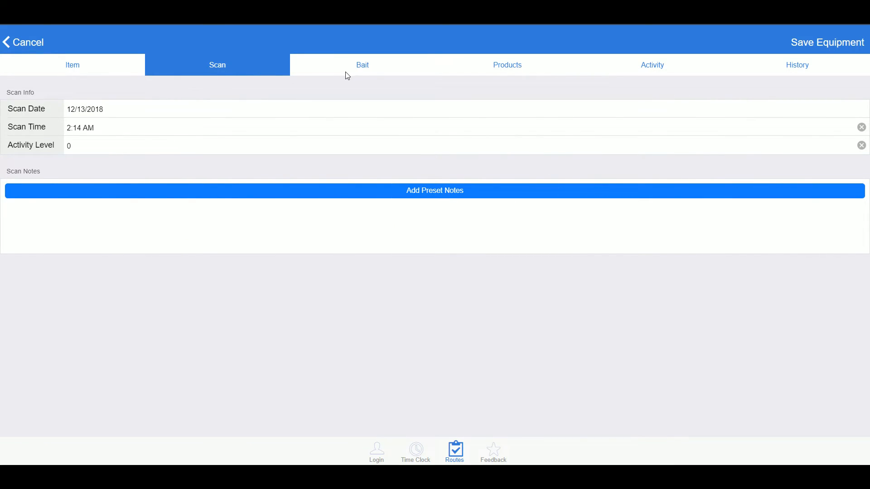
left_click(141, 60)
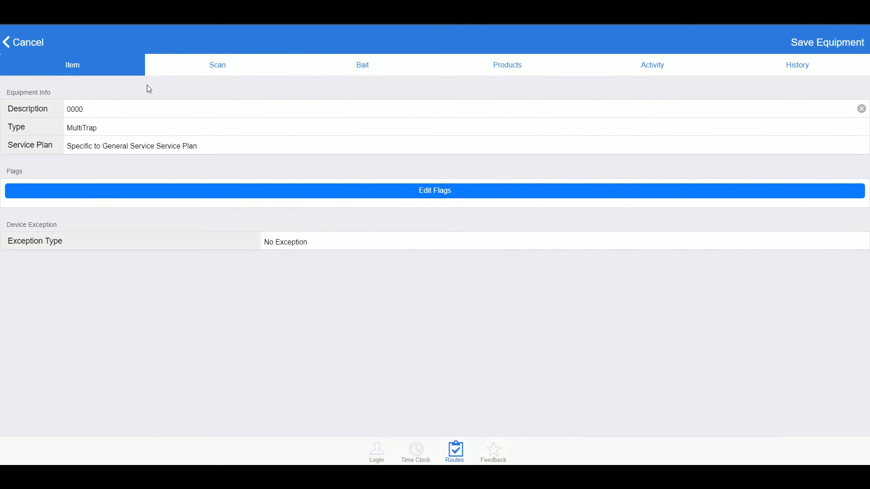
left_click(297, 248)
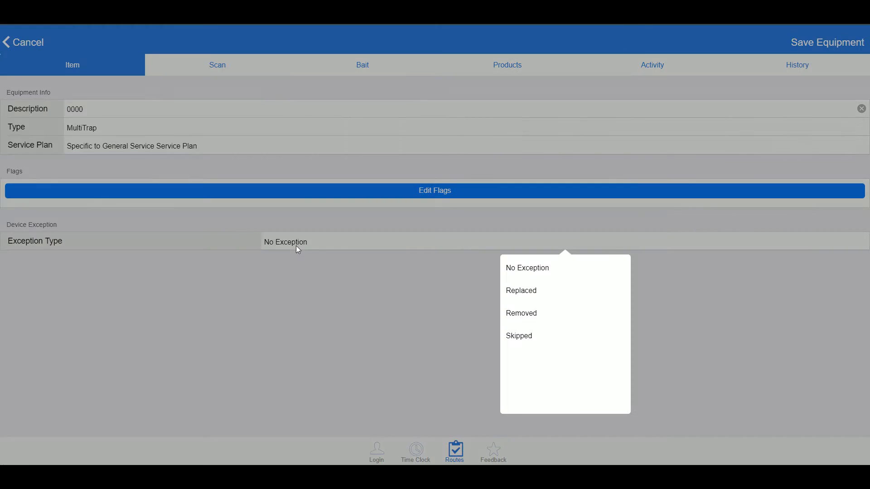
left_click(527, 338)
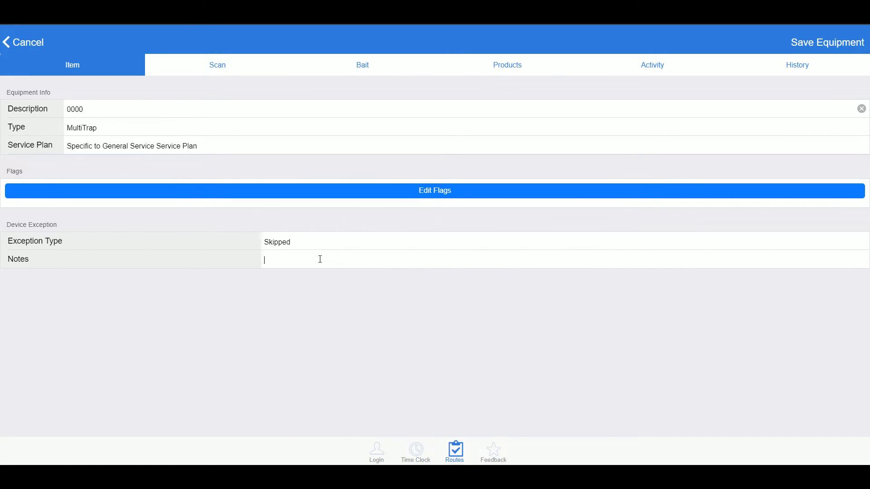
type("Can't find!")
left_click(811, 42)
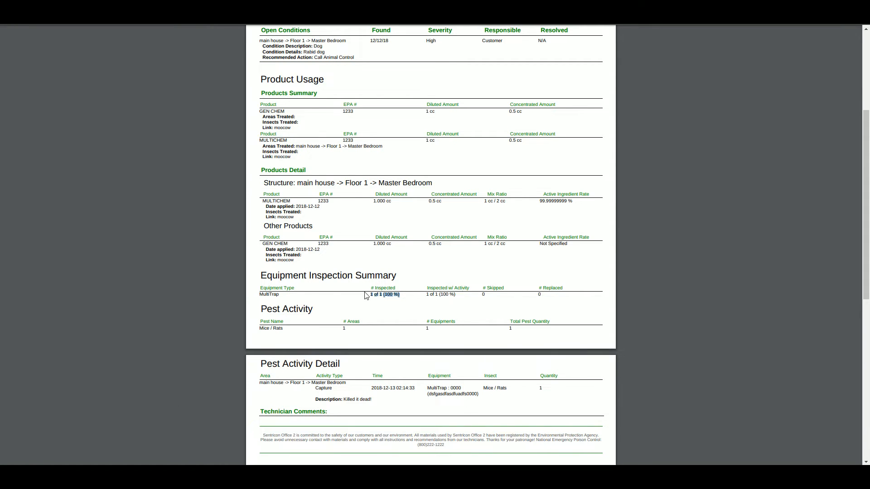
Return to the inspections report in the office, review its equipment inspection and pest activity sections, and close it
left_click(404, 296)
scroll(354, 277, "down", 2)
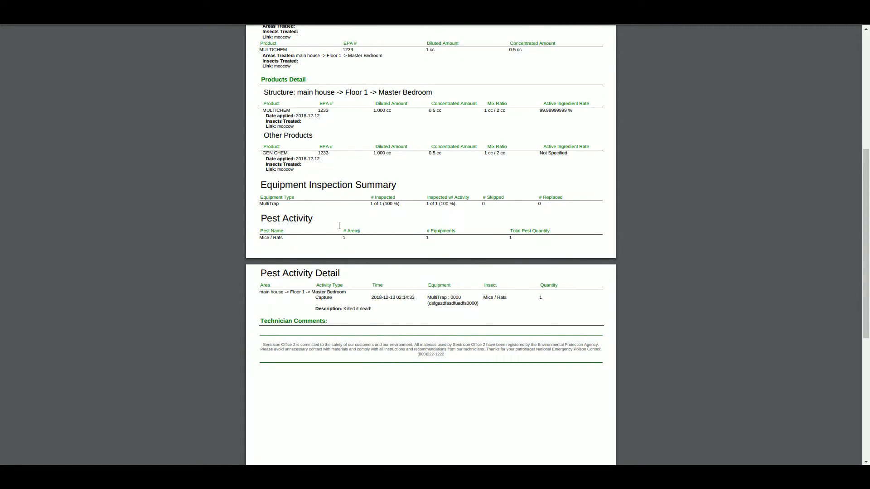
scroll(369, 220, "up", 1)
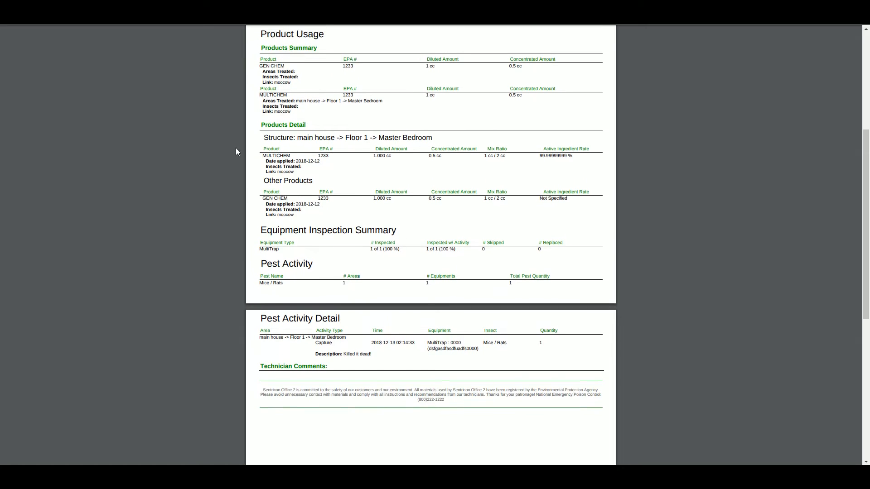
key("ctrl+w")
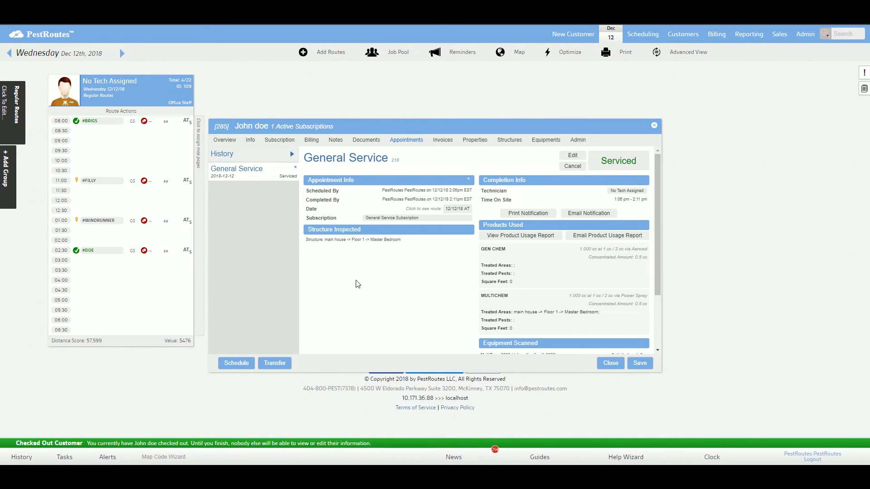
View the pest activity report from the appointment's Activity section and return to the appointment details
scroll(536, 267, "down", 2)
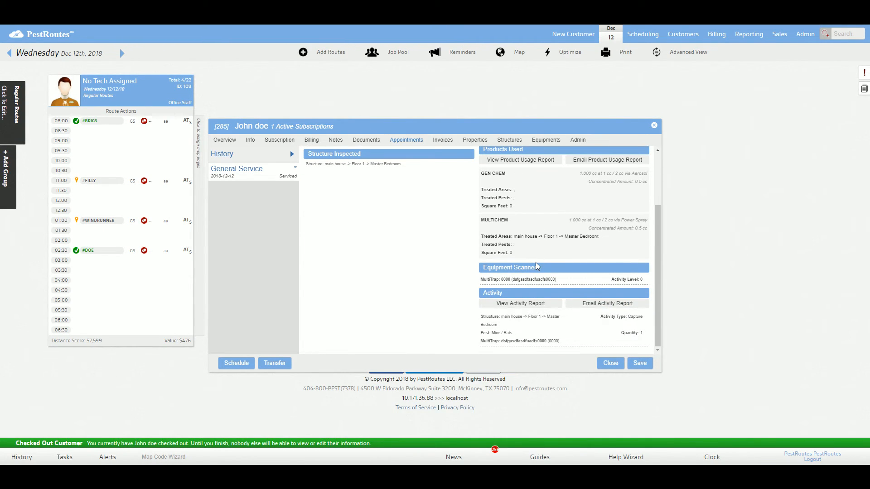
left_click(510, 307)
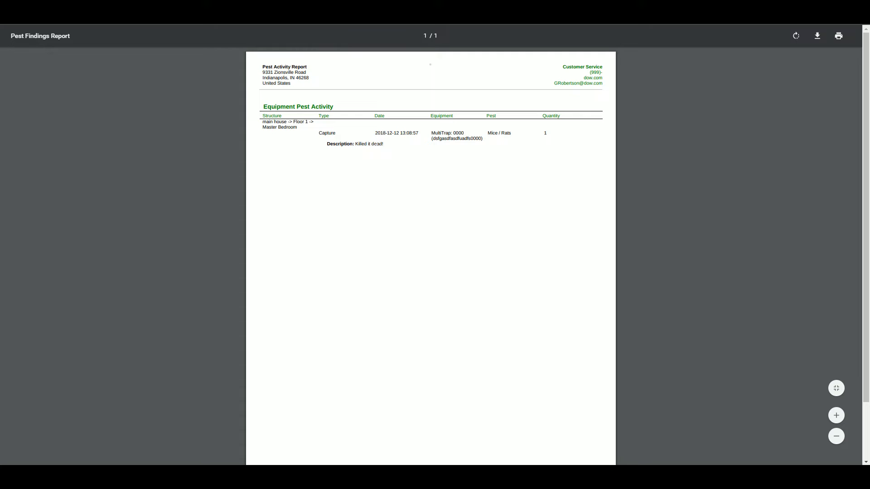
left_click(440, 9)
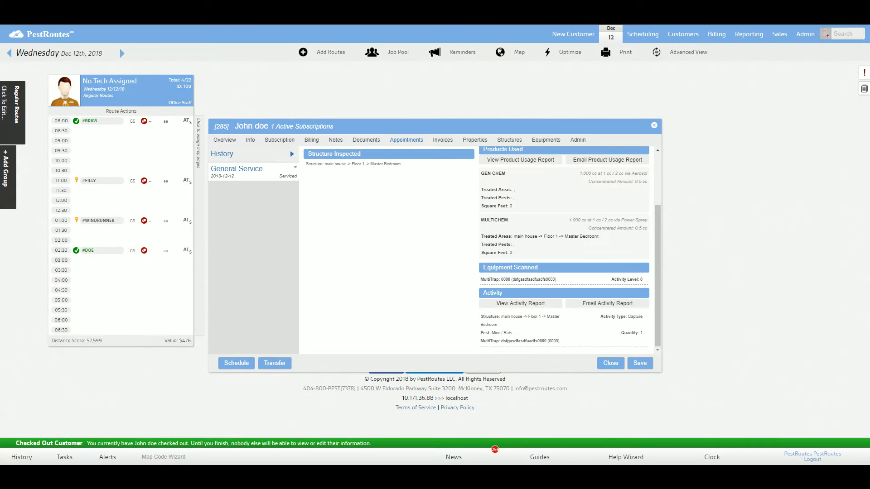
scroll(430, 197, "up", 3)
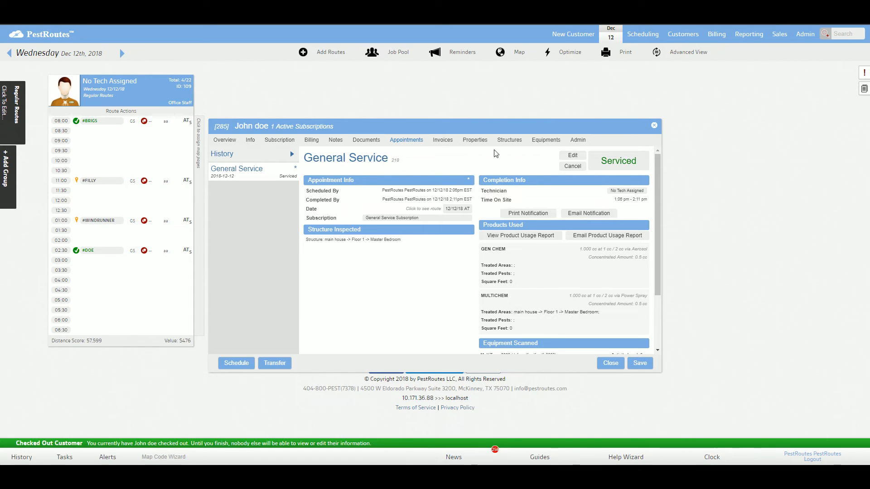
Open the customer's Conditions Report under the structures and set its Found date range to This Week
left_click(509, 141)
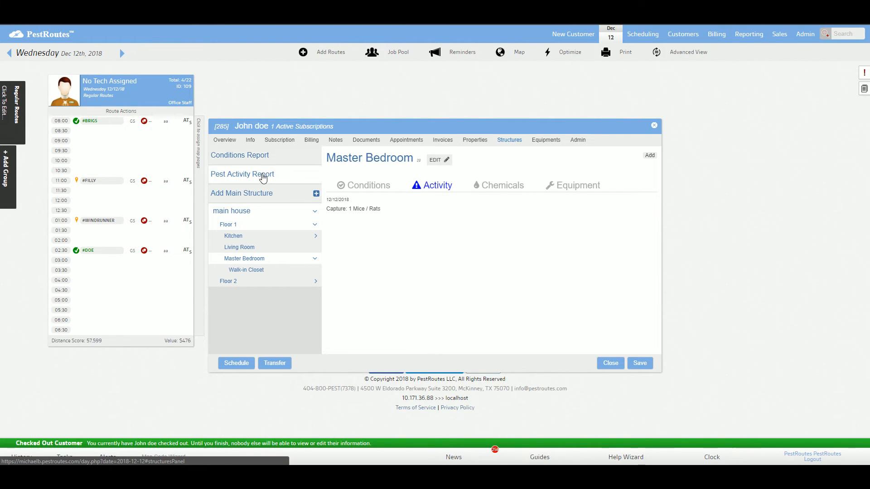
left_click(259, 157)
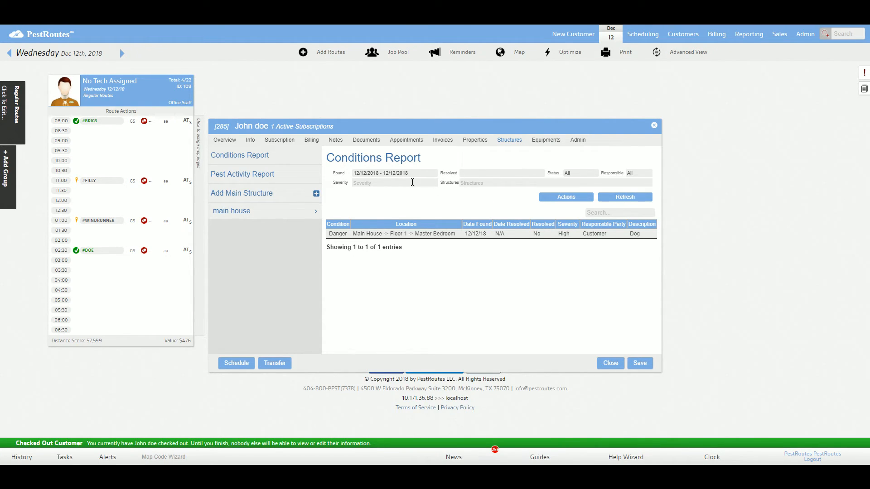
left_click(408, 173)
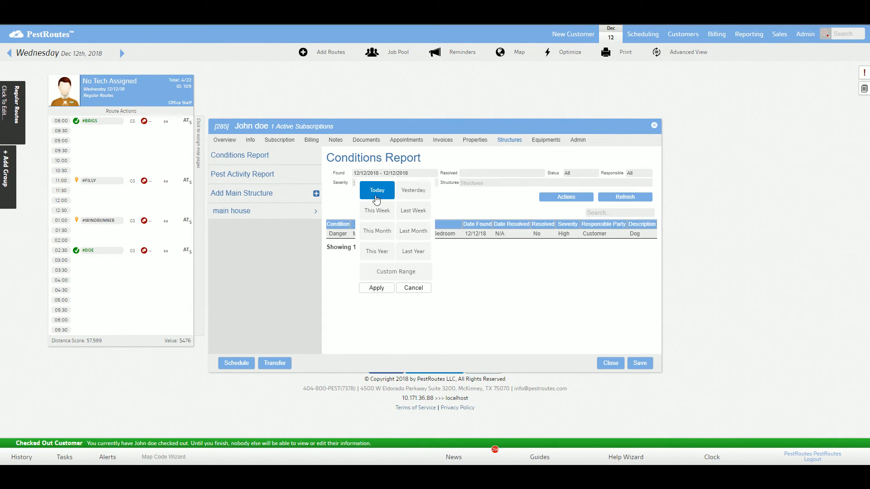
left_click(389, 212)
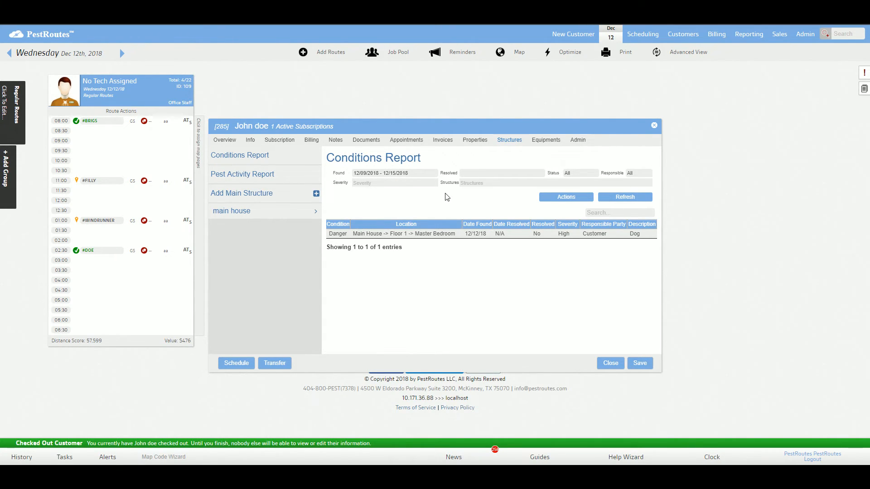
Try Floor 1 as the Conditions Report's structure filter and replace it with Master Bedroom
left_click(491, 183)
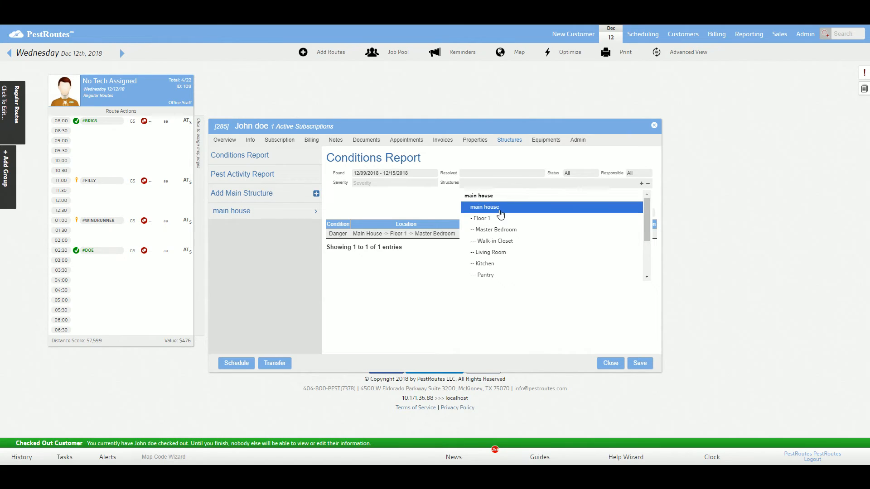
left_click(493, 219)
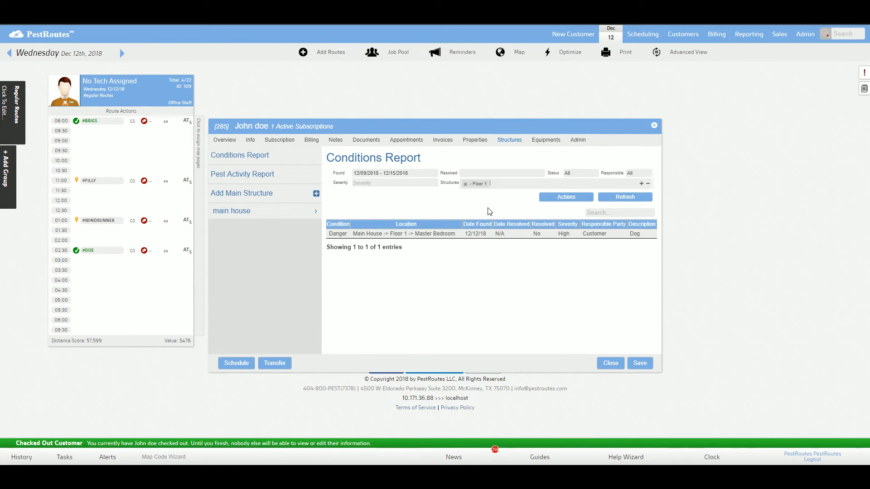
left_click(464, 183)
left_click(494, 229)
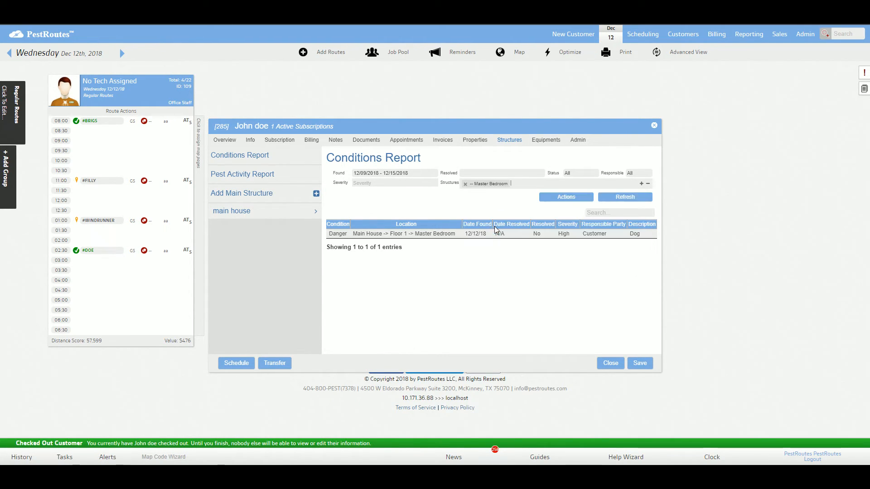
Set the Conditions Report's responsible party filter to Company and export the report to PDF
left_click(639, 173)
left_click(637, 193)
left_click(553, 198)
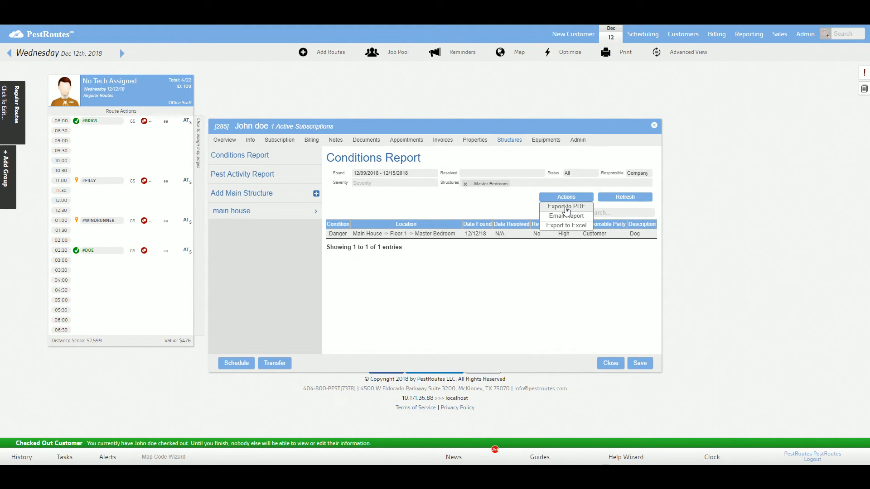
left_click(566, 207)
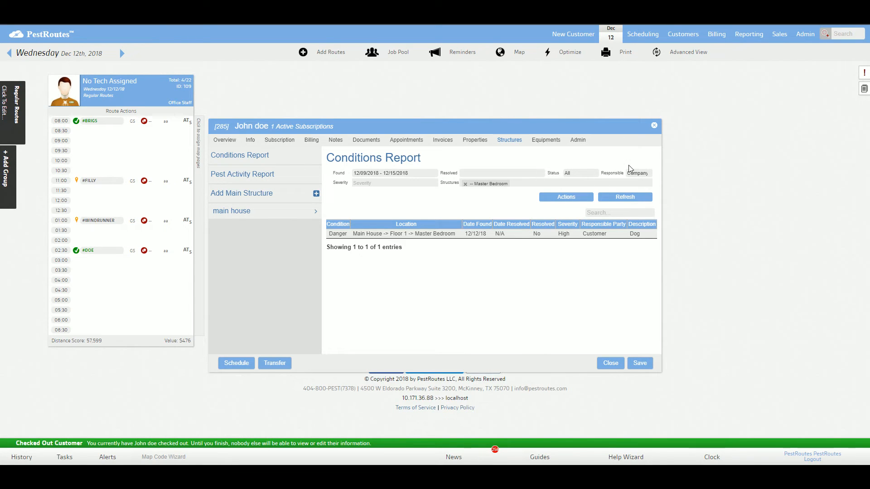
Change the responsible party filter to Customer, export the Conditions Report to PDF, and return to the customer's structures
left_click(639, 173)
left_click(637, 187)
left_click(566, 196)
left_click(565, 207)
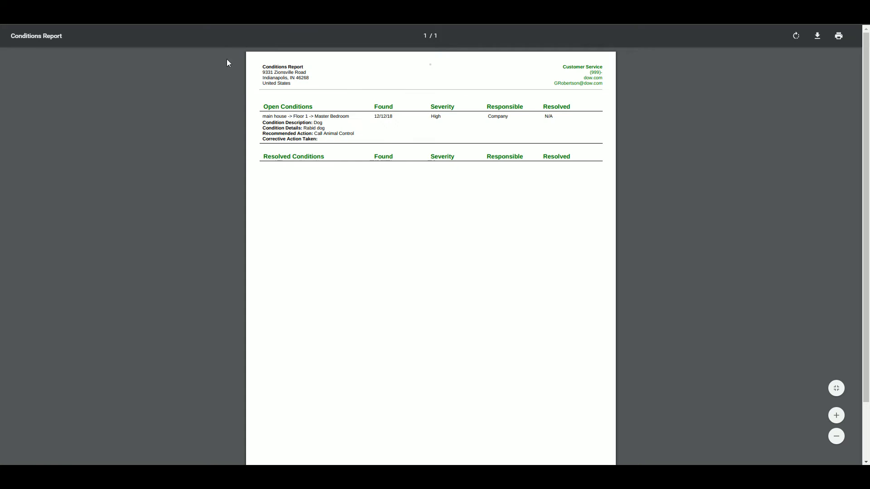
left_click(199, 5)
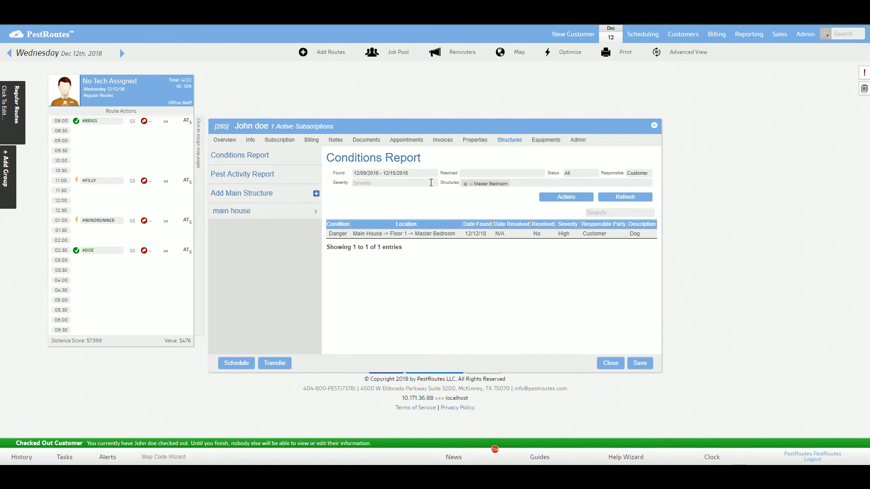
Open the customer's Pest Activity Report as a bar chart with its advanced filters shown
left_click(257, 174)
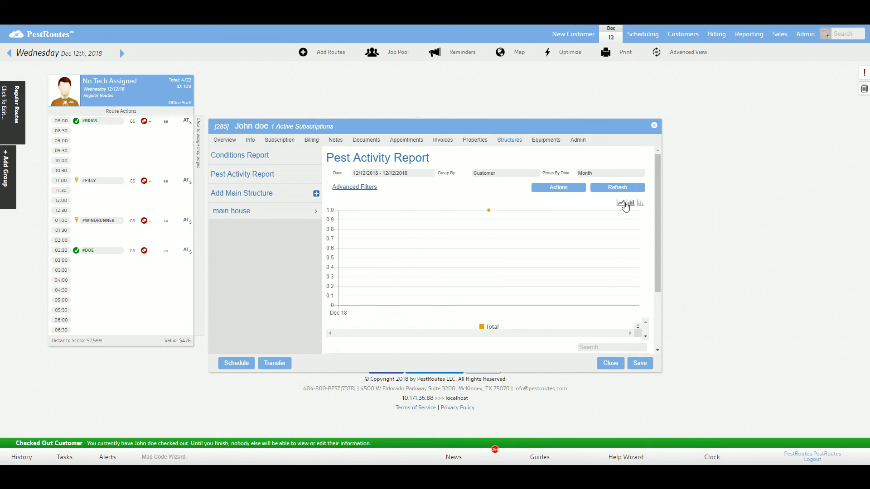
left_click(638, 204)
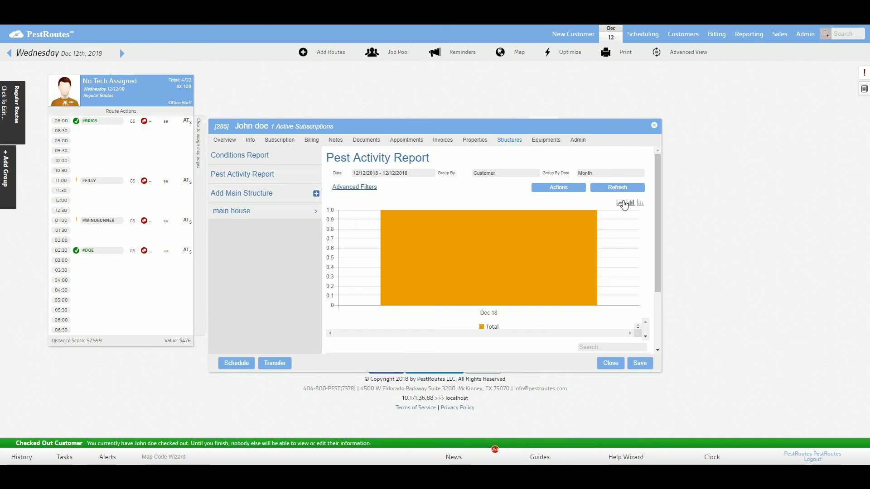
left_click(356, 187)
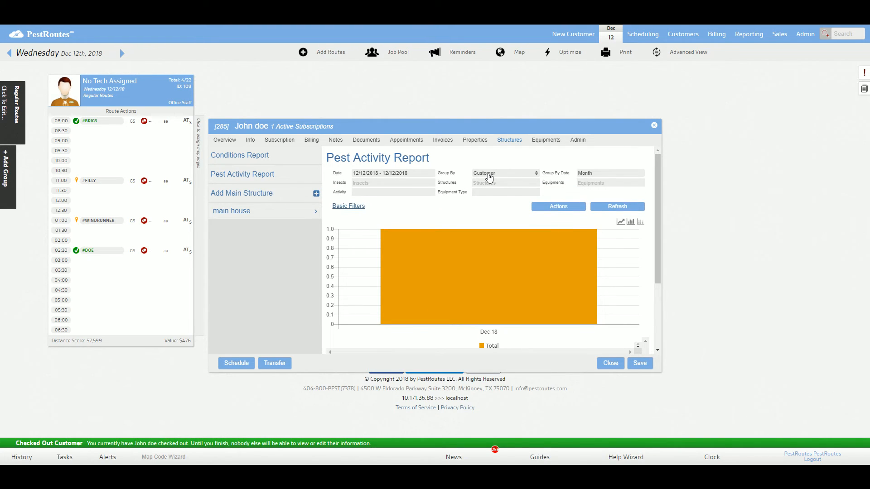
Filter the Pest Activity Report's insects by Feral Cat and refresh the chart
left_click(392, 183)
scroll(392, 222, "down", 10)
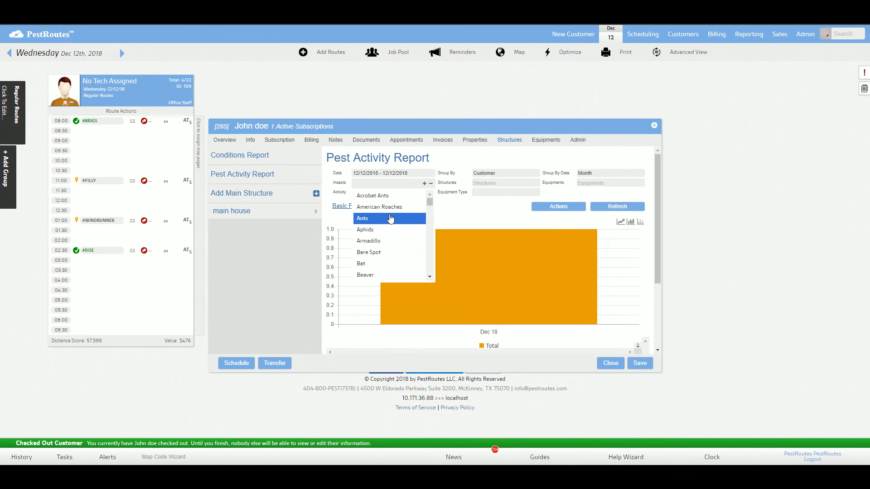
scroll(391, 224, "down", 3)
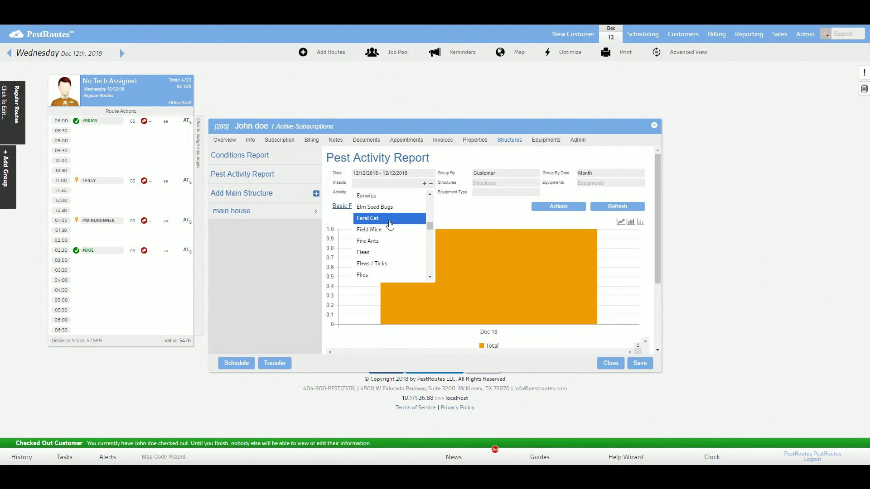
left_click(385, 222)
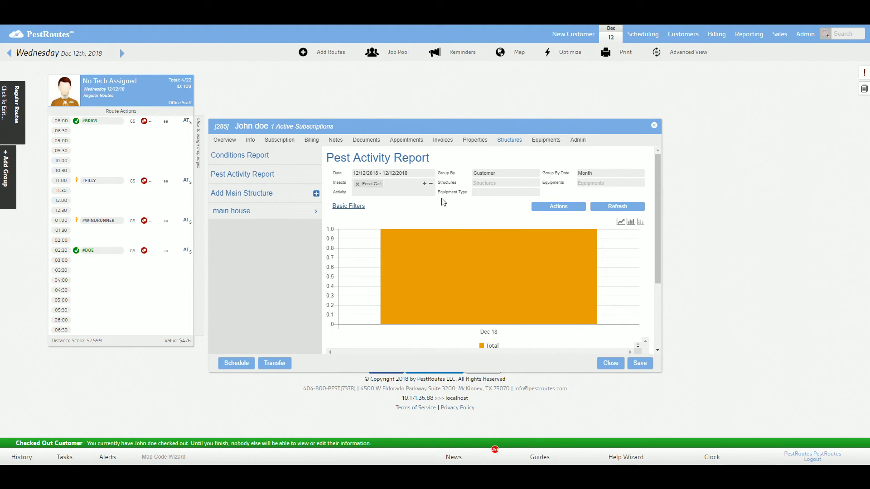
left_click(606, 208)
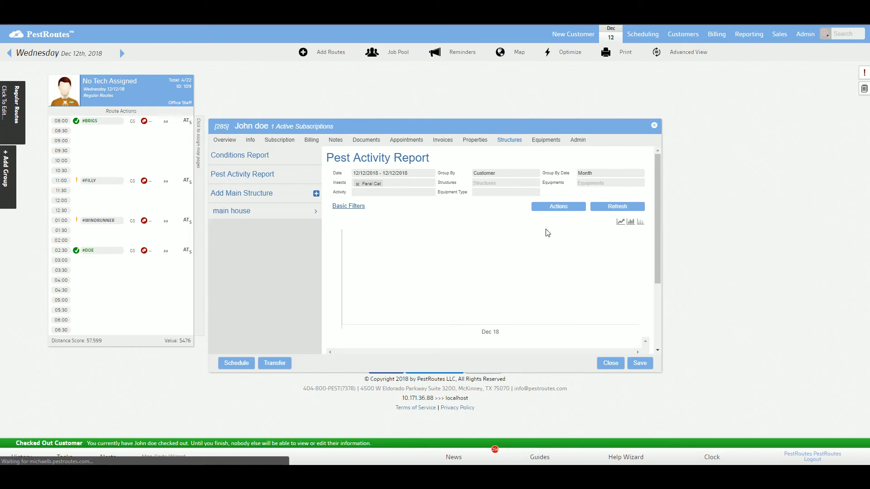
Replace Feral Cat with Mice / Rats in the insect filter and refresh the Pest Activity Report
left_click(396, 185)
left_click(357, 185)
left_click(357, 184)
left_click(357, 185)
scroll(375, 229, "down", 10)
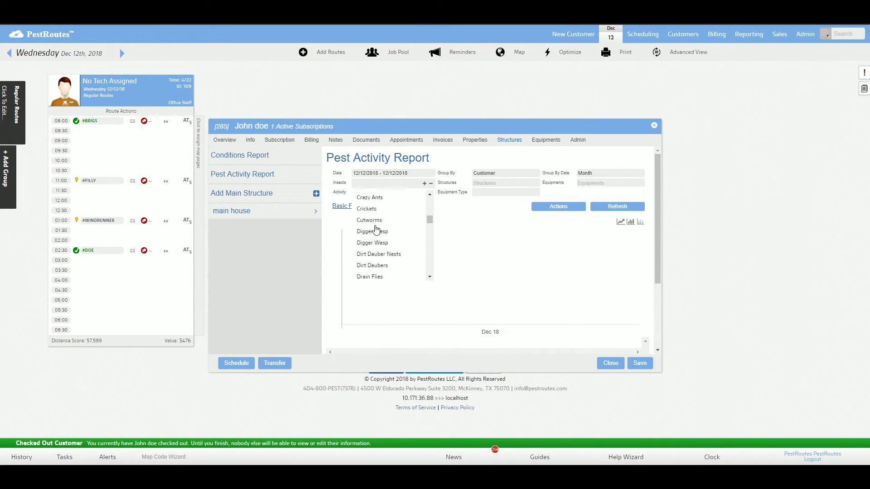
scroll(376, 231, "up", 3)
left_click(375, 230)
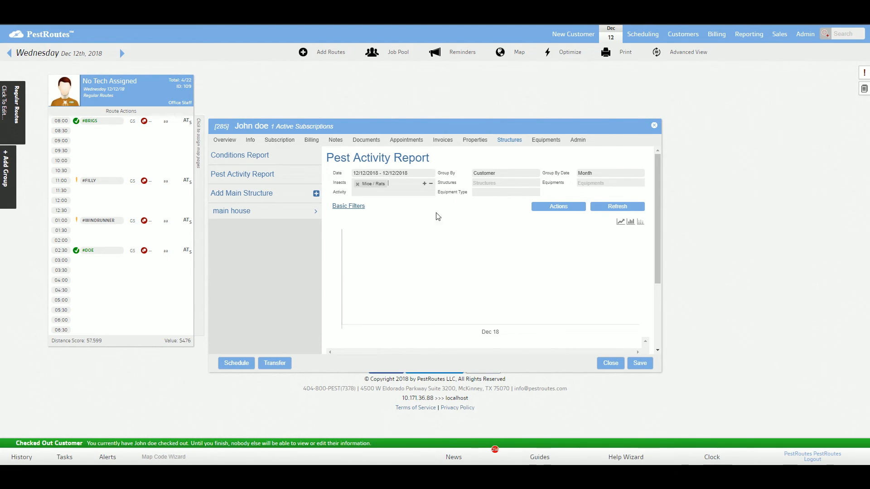
left_click(606, 207)
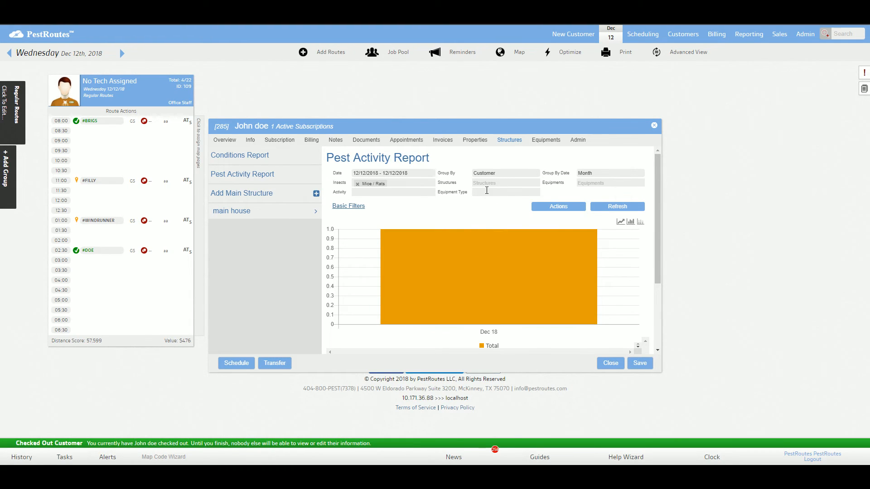
Add Master Bedroom as the Pest Activity Report's structure filter and refresh the chart
left_click(487, 183)
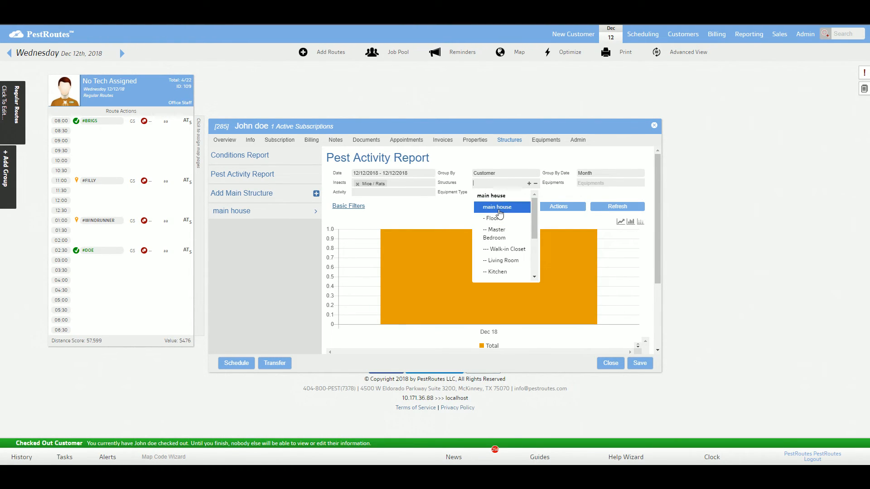
left_click(501, 233)
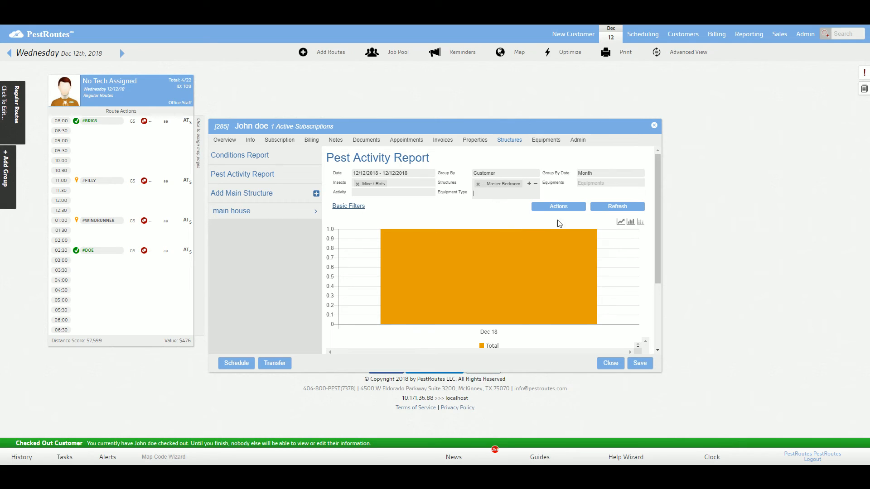
left_click(605, 208)
mouse_move(460, 292)
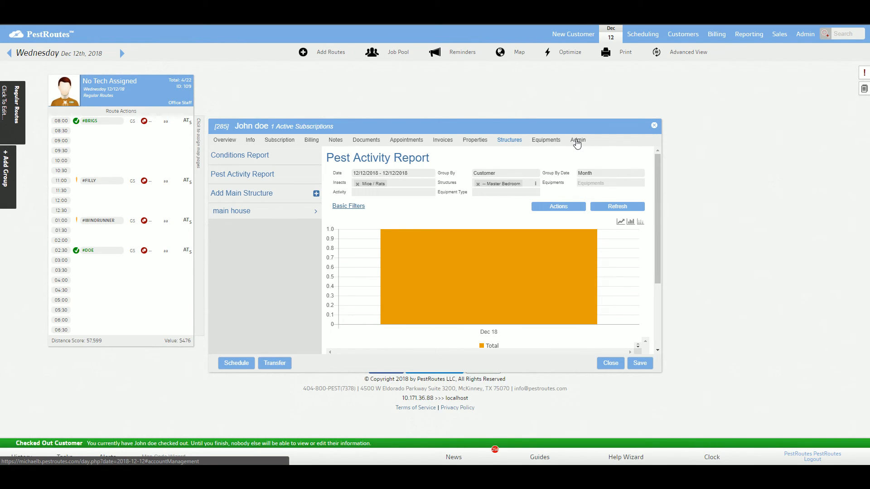
Open the customer portal from the customer's Admin section and go to its Activity page
left_click(577, 141)
left_click(518, 161)
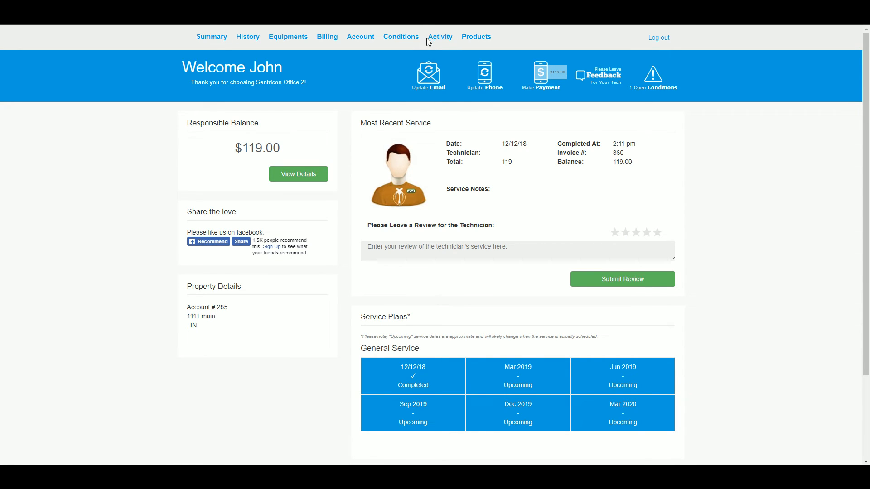
left_click(438, 40)
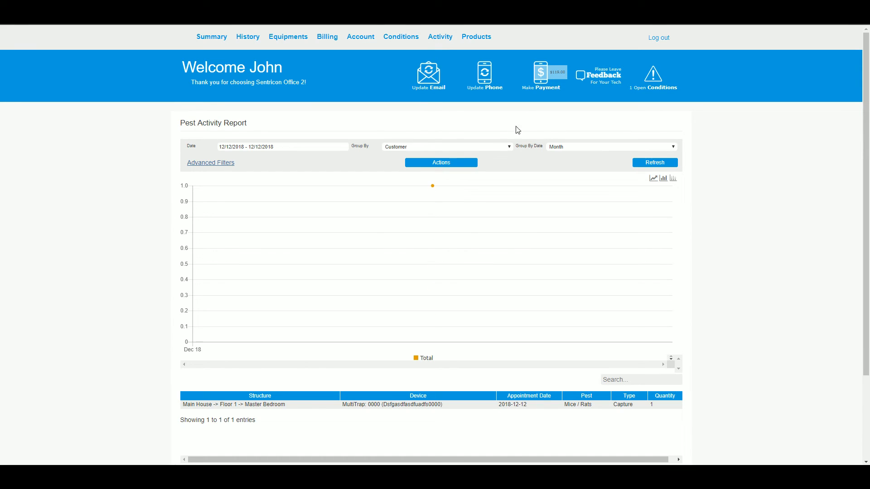
View the portal's pest activity chart as bars, review the page, and reload the report
left_click(663, 179)
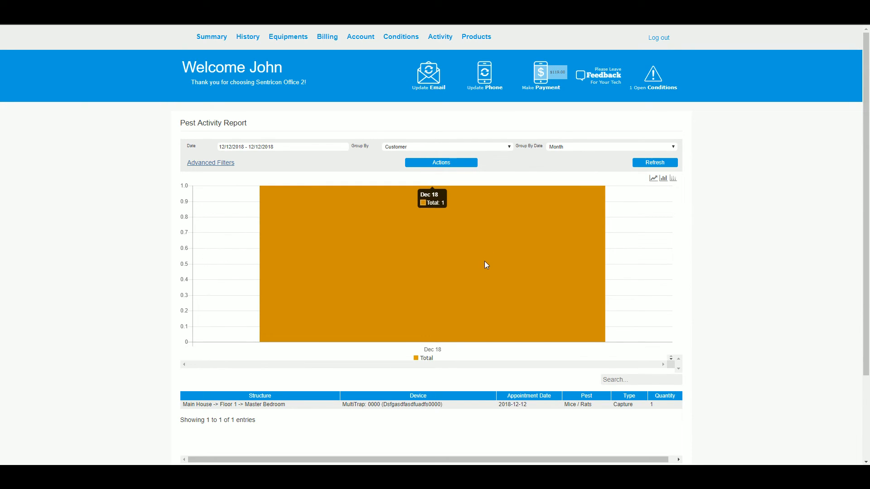
scroll(165, 197, "down", 3)
scroll(164, 196, "up", 3)
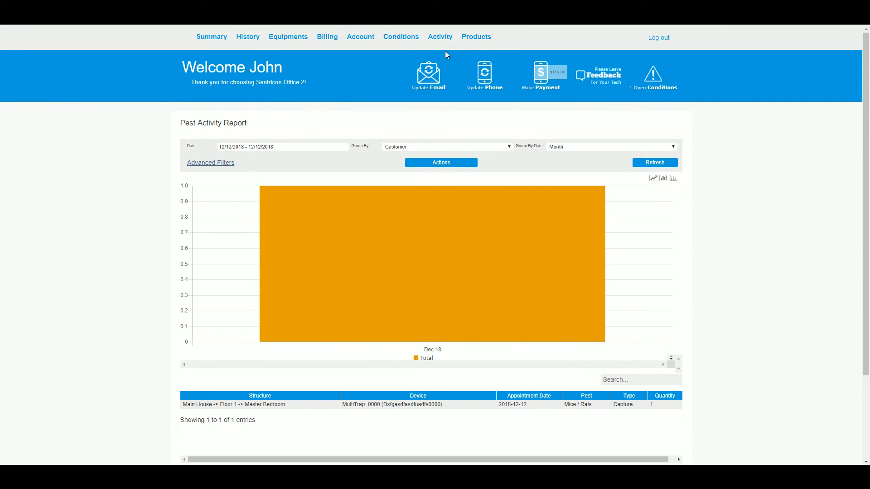
left_click(440, 37)
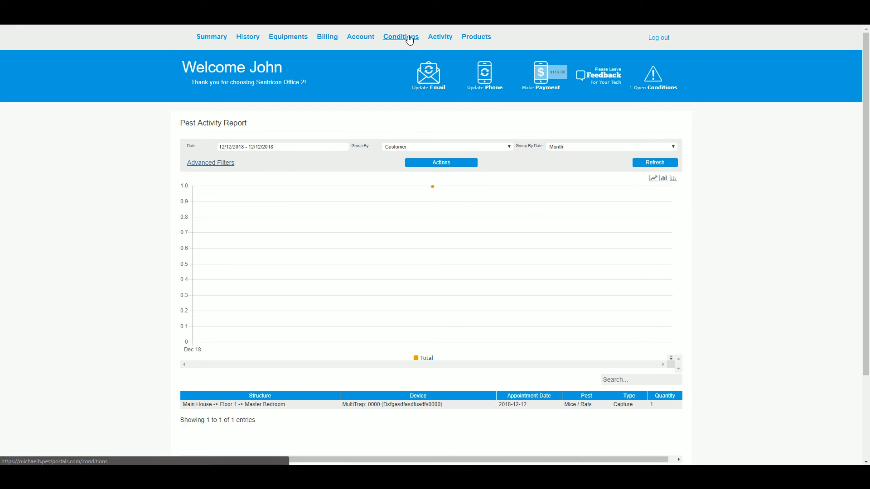
Open the portal's Conditions Report and export it to PDF
left_click(399, 36)
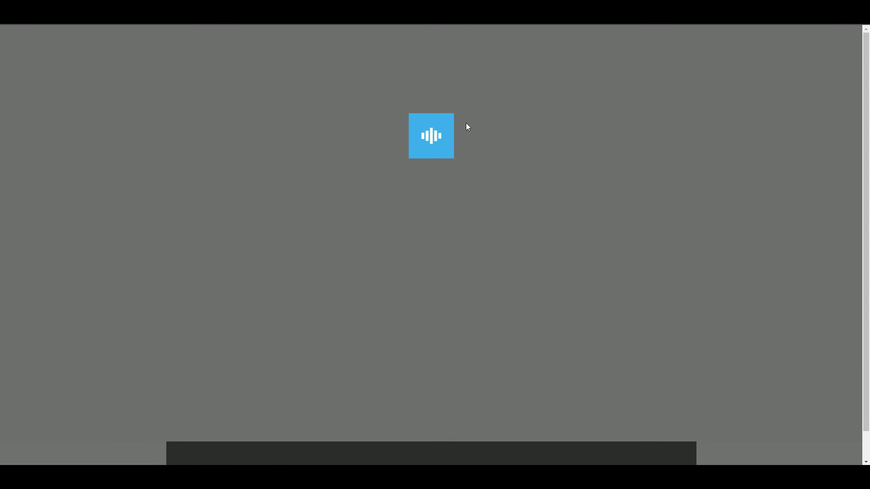
left_click(415, 174)
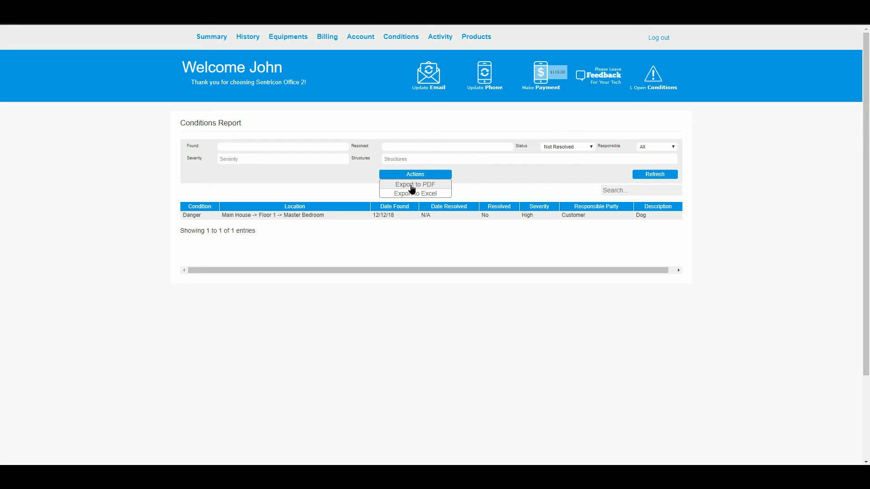
left_click(411, 186)
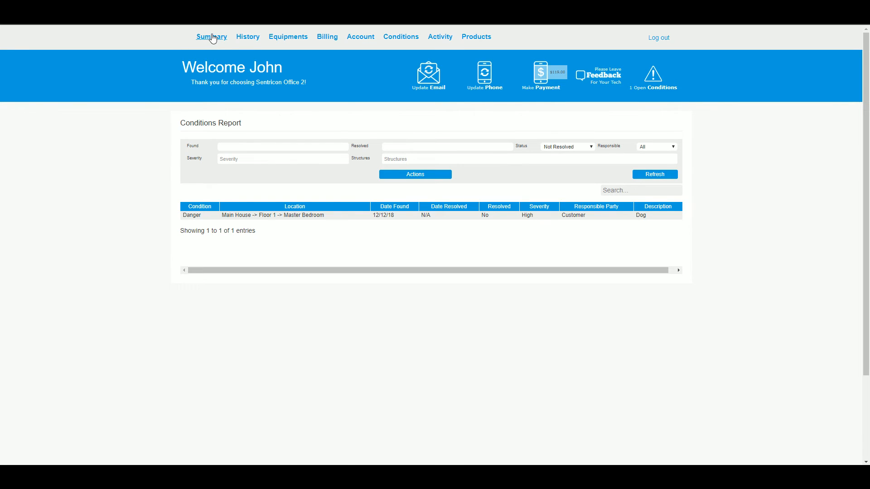
Open the portal's service history and expand the 12/12/18 General Service entry
left_click(243, 38)
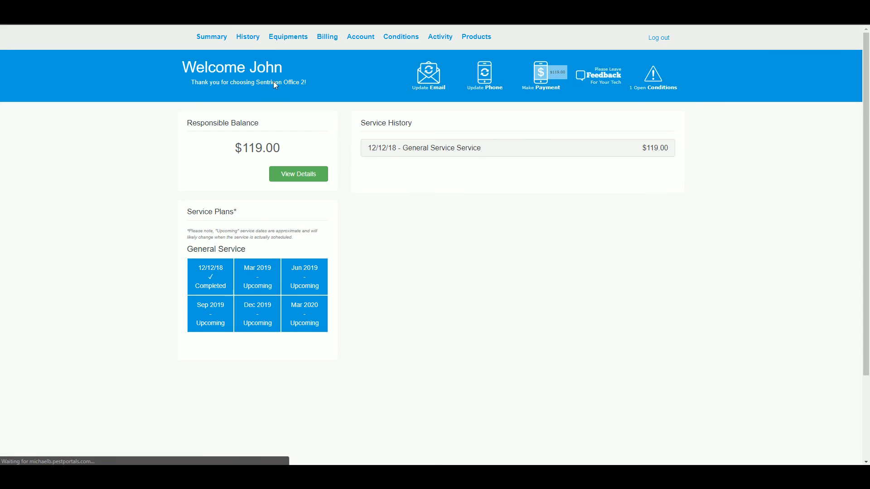
left_click(464, 148)
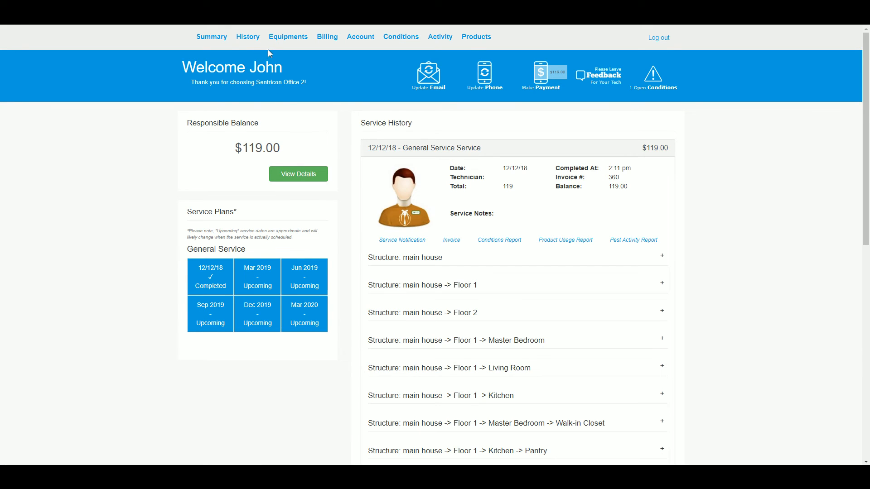
scroll(552, 160, "down", 1)
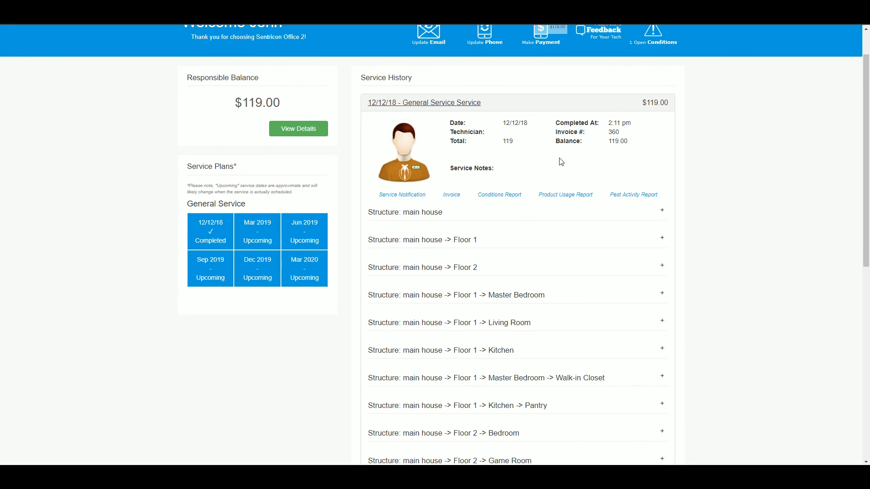
View the service's Product Usage Report and Pest Activity Report, closing each one after review
left_click(562, 194)
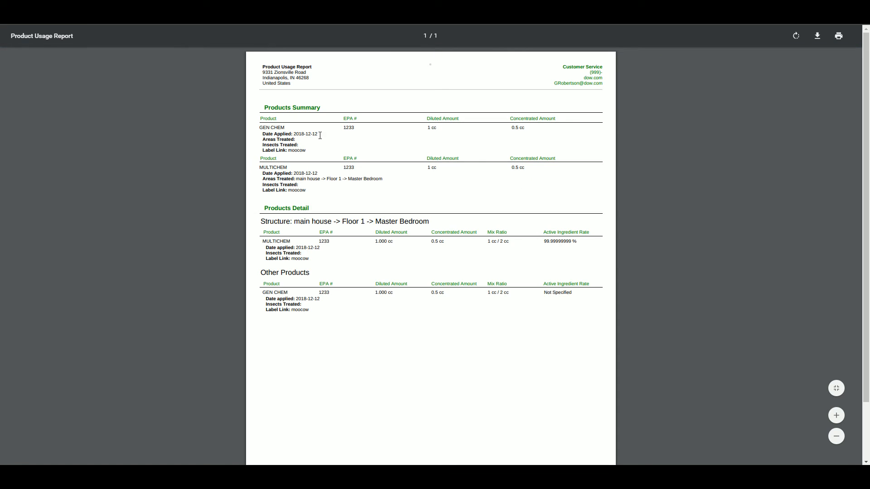
key("ctrl+w")
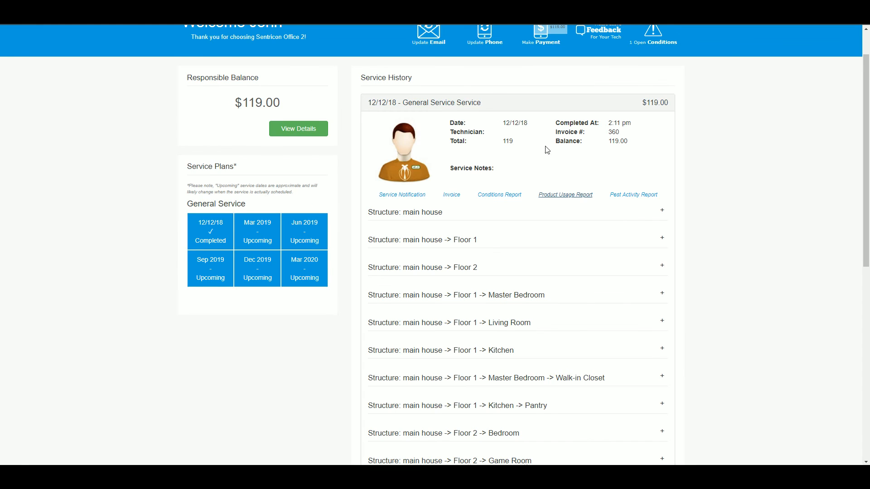
left_click(632, 195)
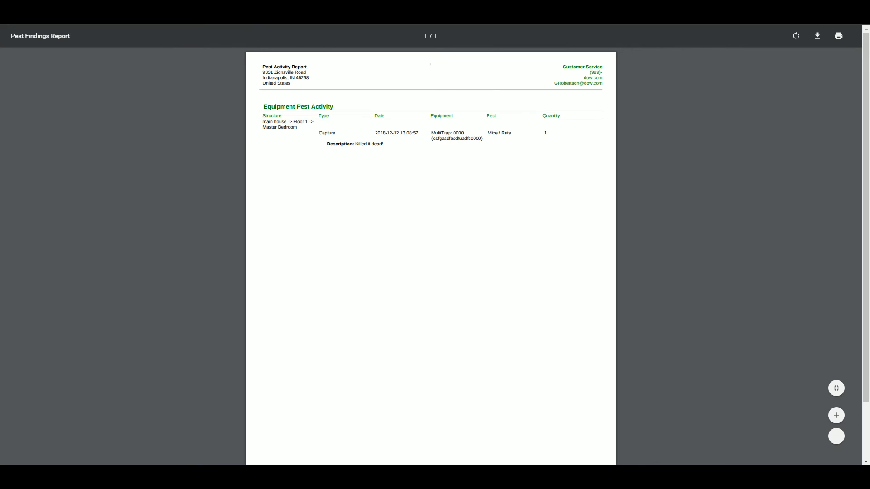
key("ctrl+w")
Open and close the service's Conditions Report, and view its Service Notification
left_click(483, 195)
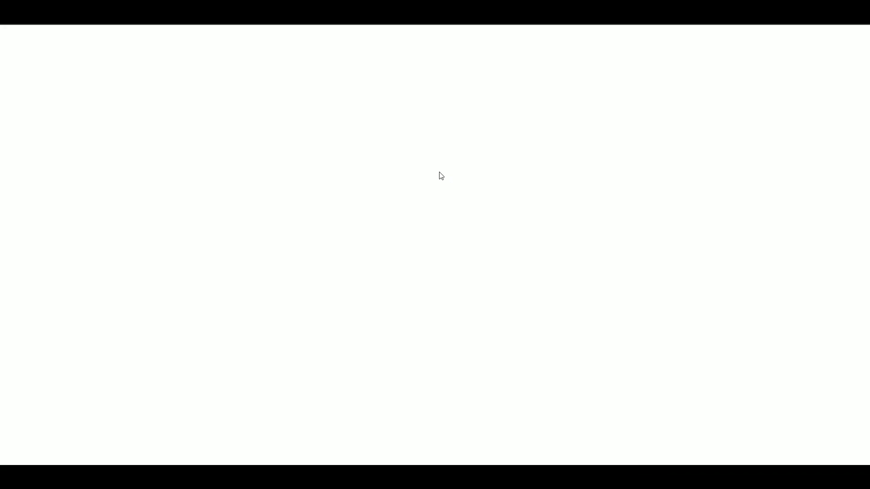
key("ctrl+w")
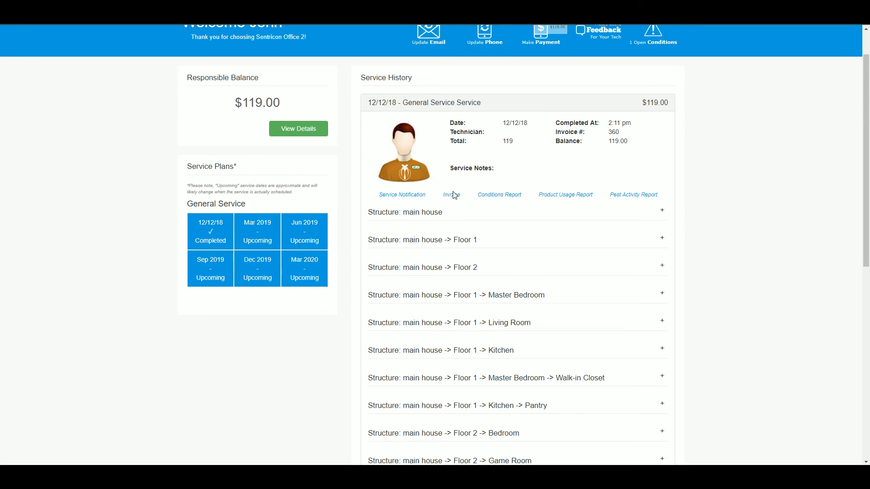
left_click(408, 194)
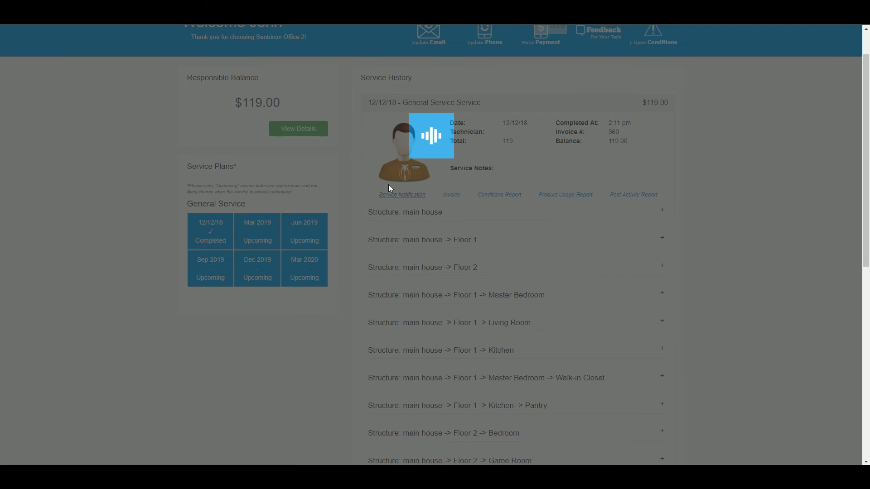
scroll(362, 180, "down", 3)
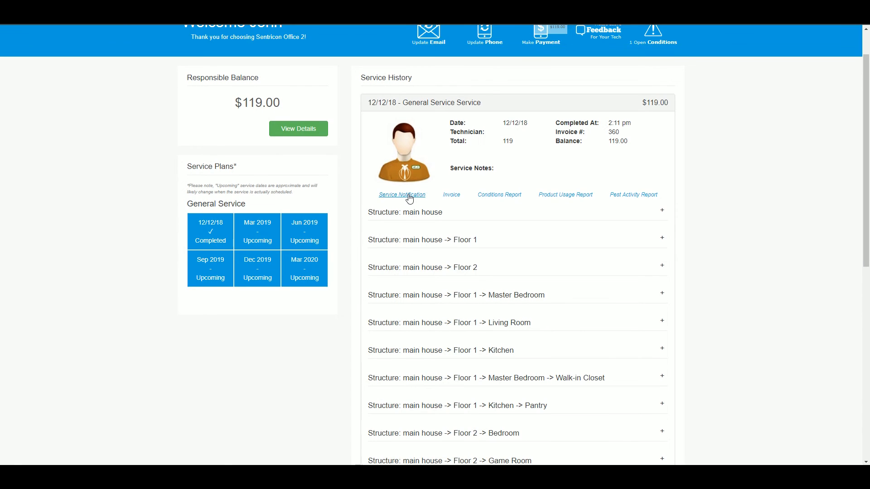
Expand the main house -> Floor 1 -> Master Bedroom structure in the service history and review its open condition and capture activity
scroll(491, 192, "down", 3)
scroll(510, 196, "down", 1)
left_click(621, 158)
scroll(557, 175, "down", 1)
scroll(612, 158, "up", 1)
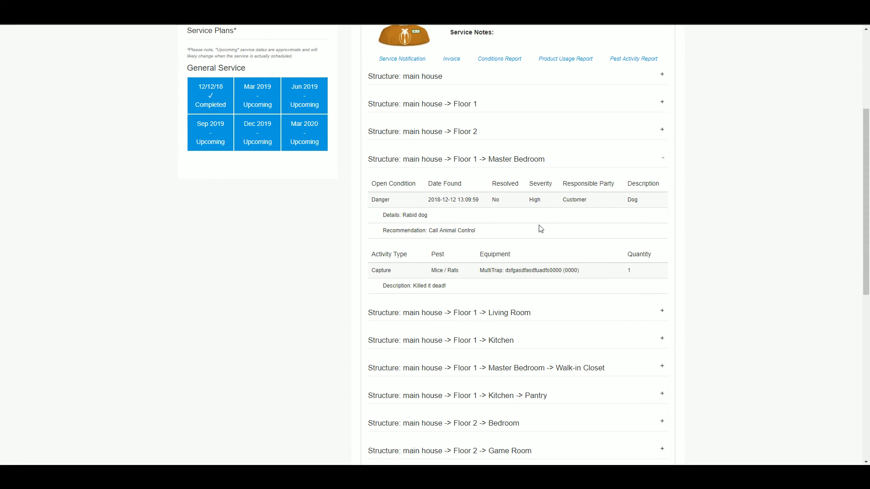
scroll(498, 265, "down", 1)
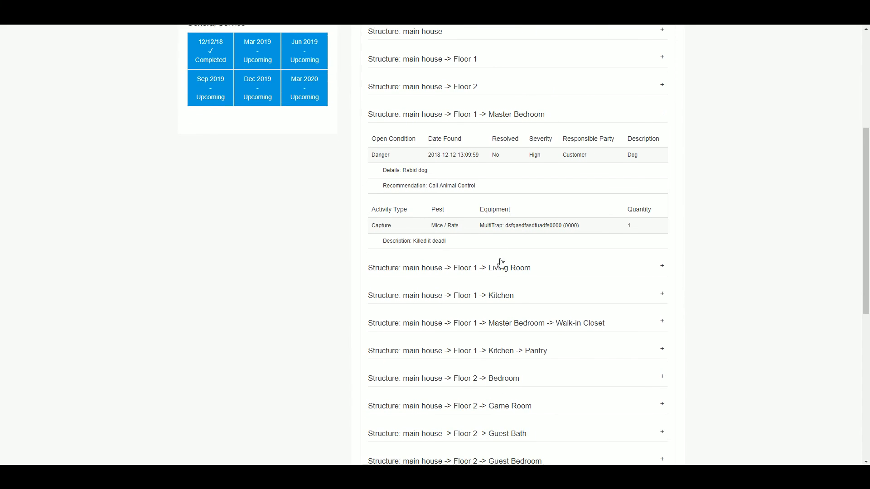
scroll(399, 249, "up", 5)
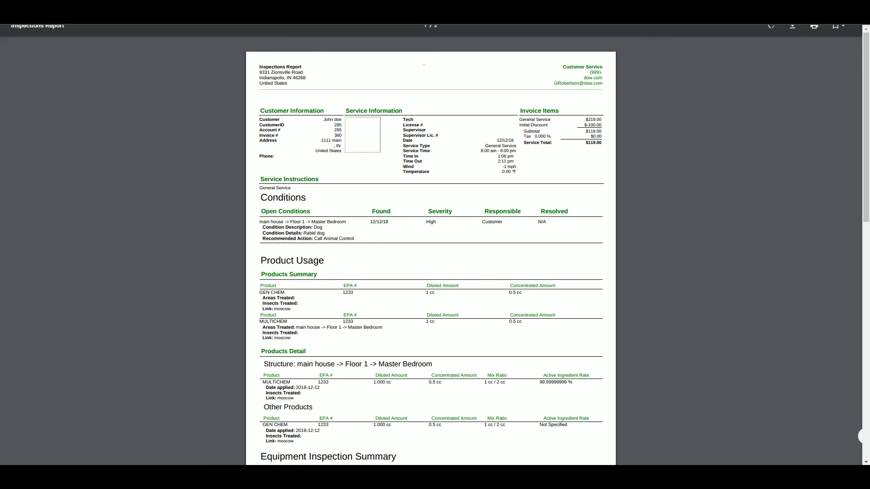
Close the Inspections Report, glance over the portal's service history, and switch back to the customer's record in the PestRoutes office
left_click(219, 5)
scroll(489, 172, "down", 1)
scroll(589, 165, "up", 1)
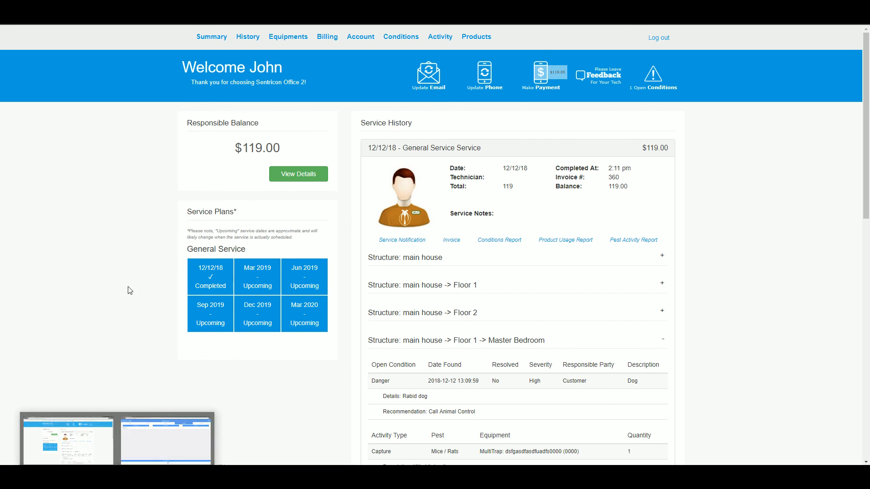
left_click(91, 7)
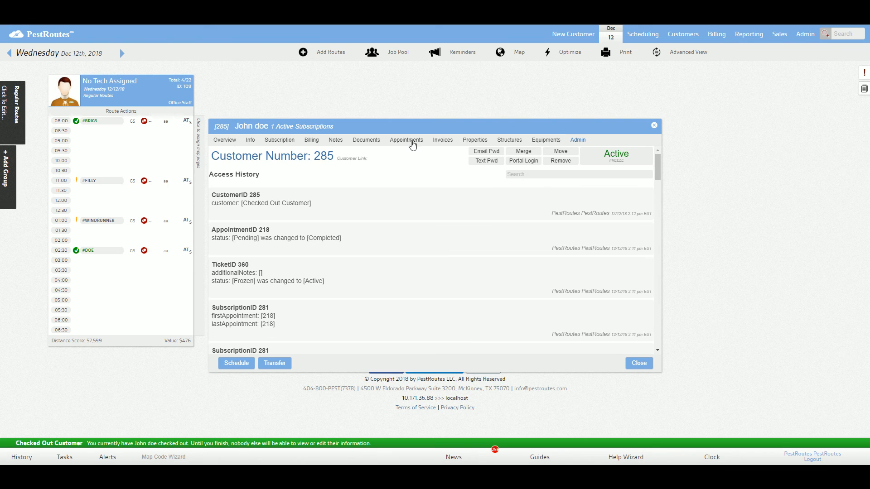
View the customer's General Service appointment and structures Pest Activity Report, and close the customer record
left_click(411, 141)
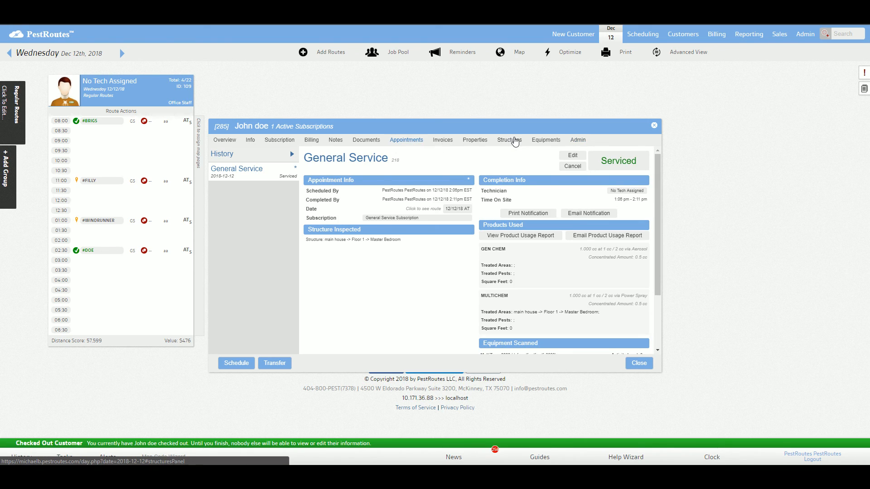
left_click(514, 141)
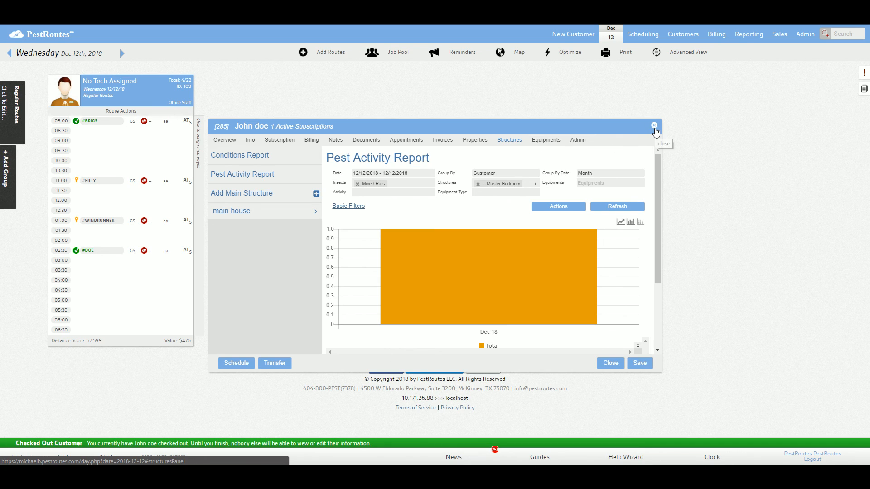
left_click(654, 126)
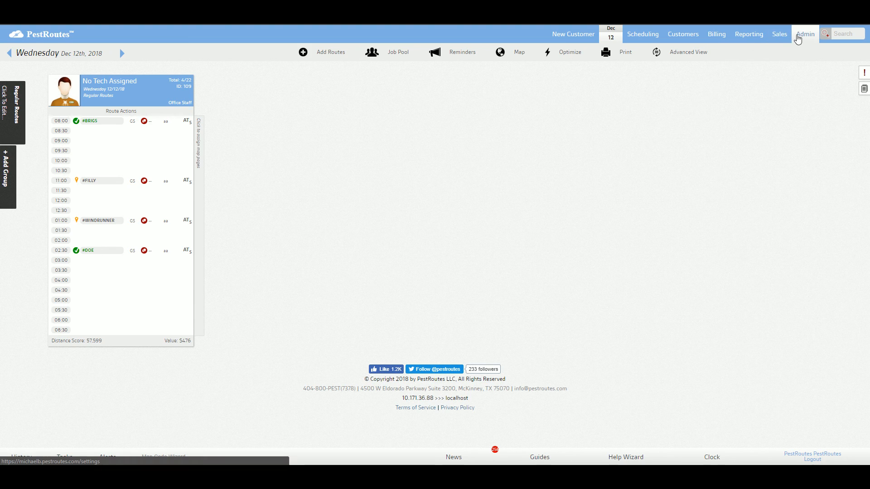
Open the office preferences in the administration area
left_click(798, 37)
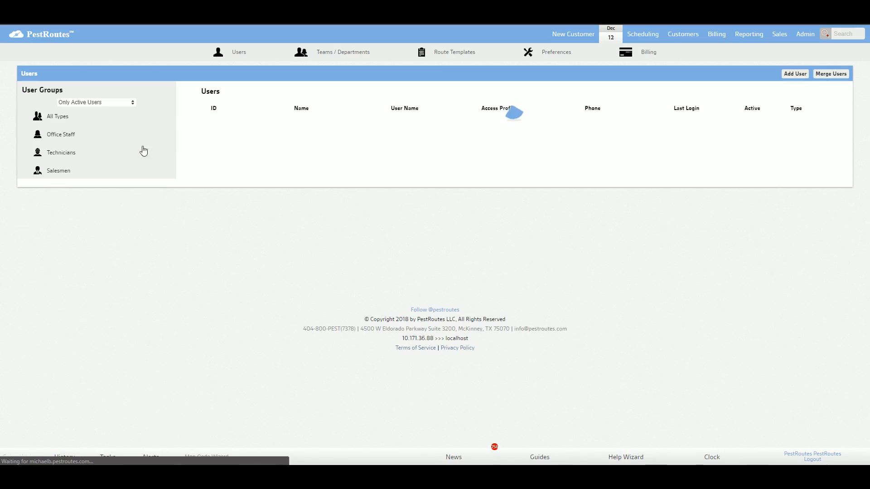
left_click(557, 55)
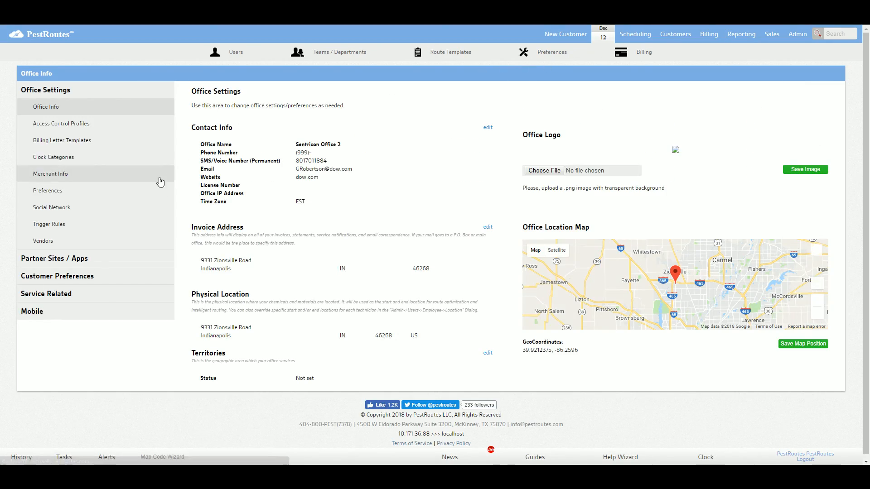